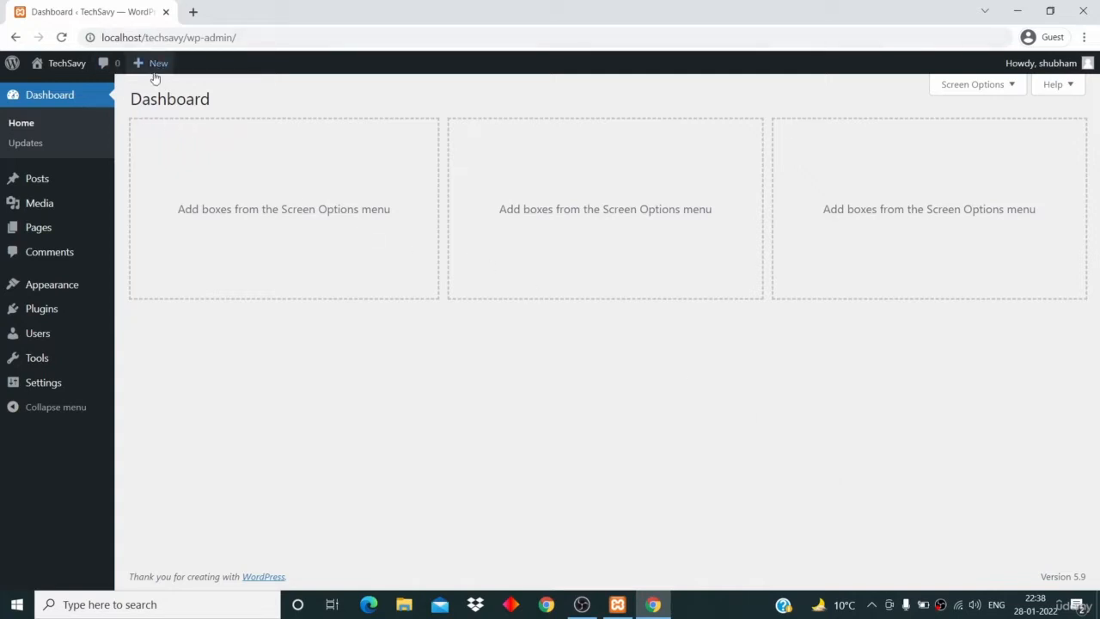
Step: Start a new post from the Posts list and dismiss the block editor's welcome guide
mouse_move(153, 72)
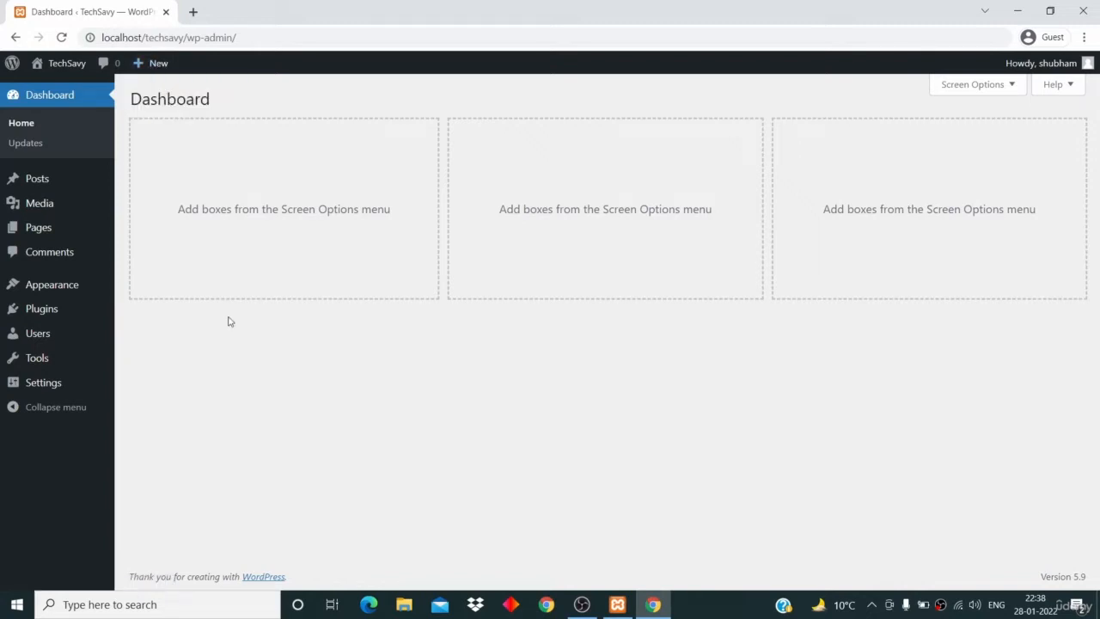
mouse_move(41, 182)
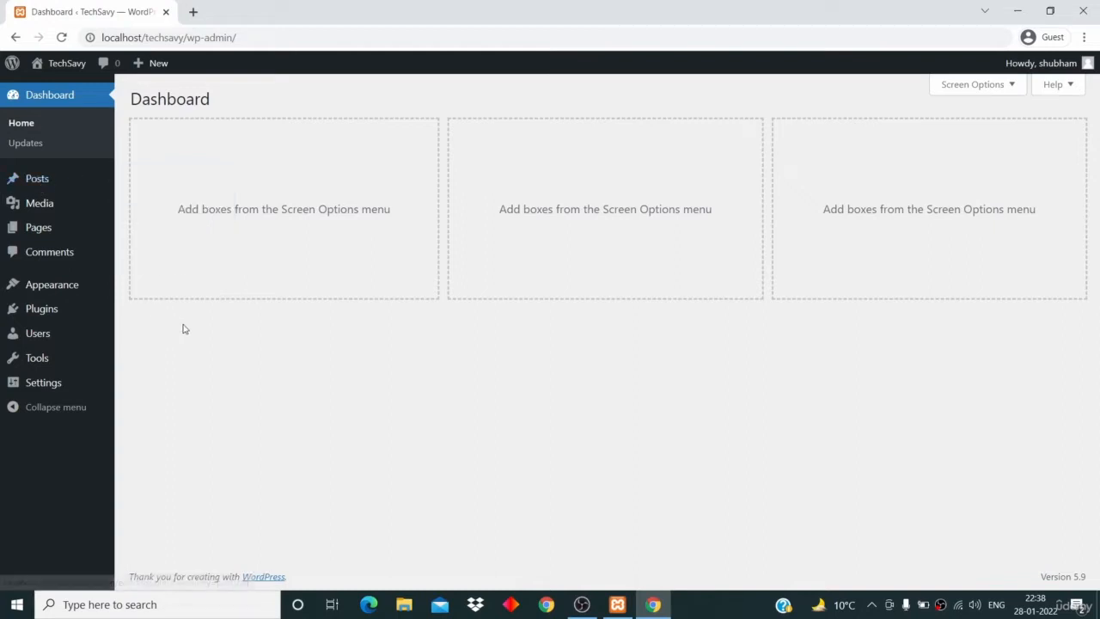
left_click(34, 178)
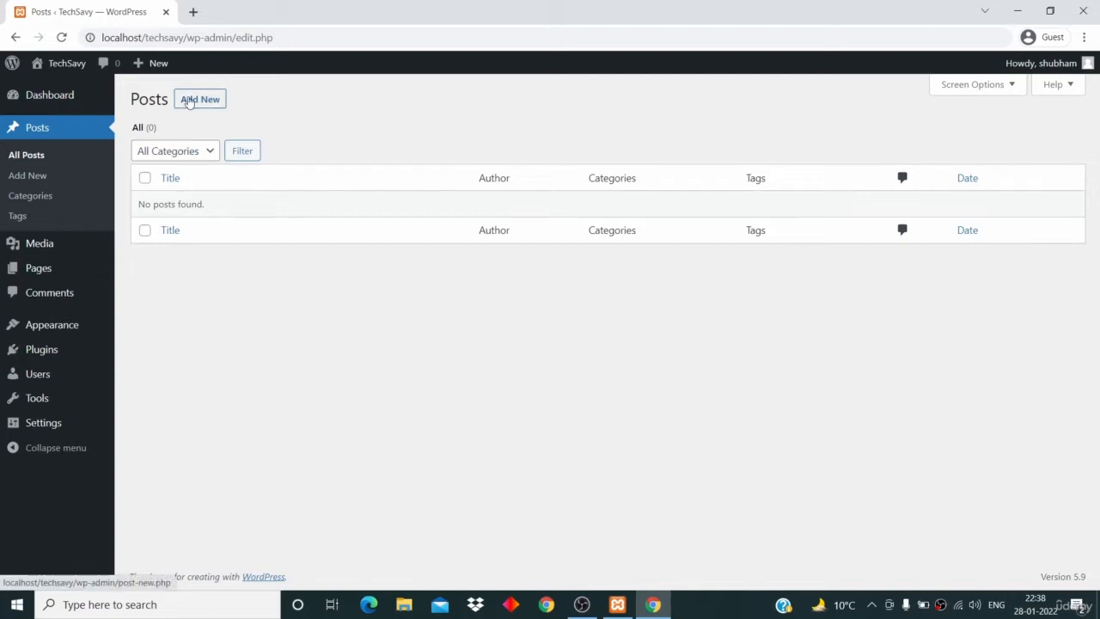
left_click(190, 100)
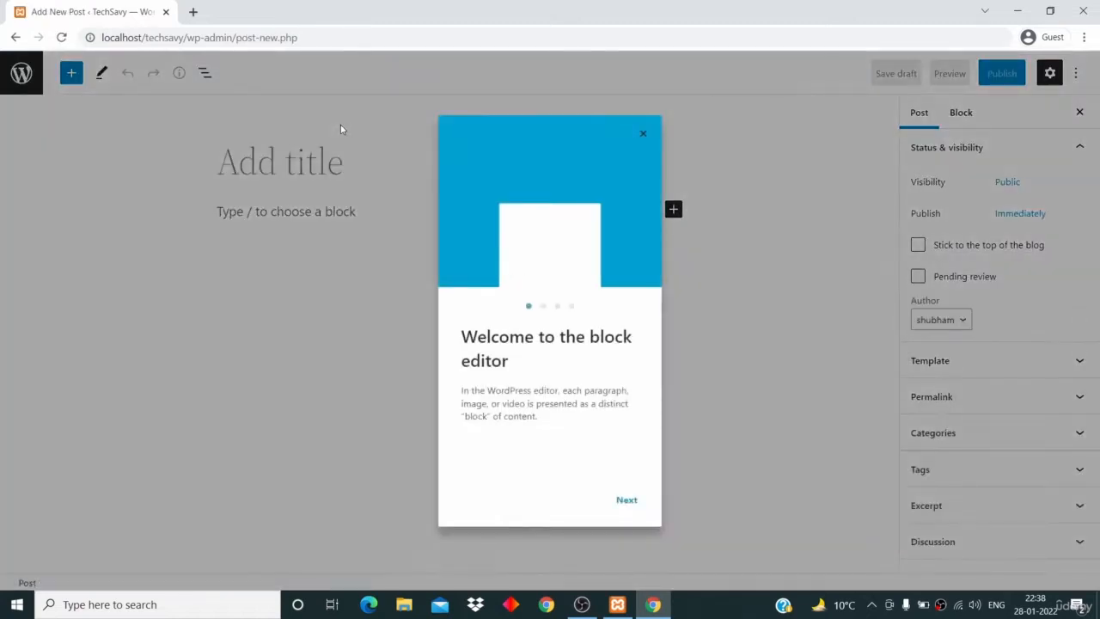
left_click(644, 135)
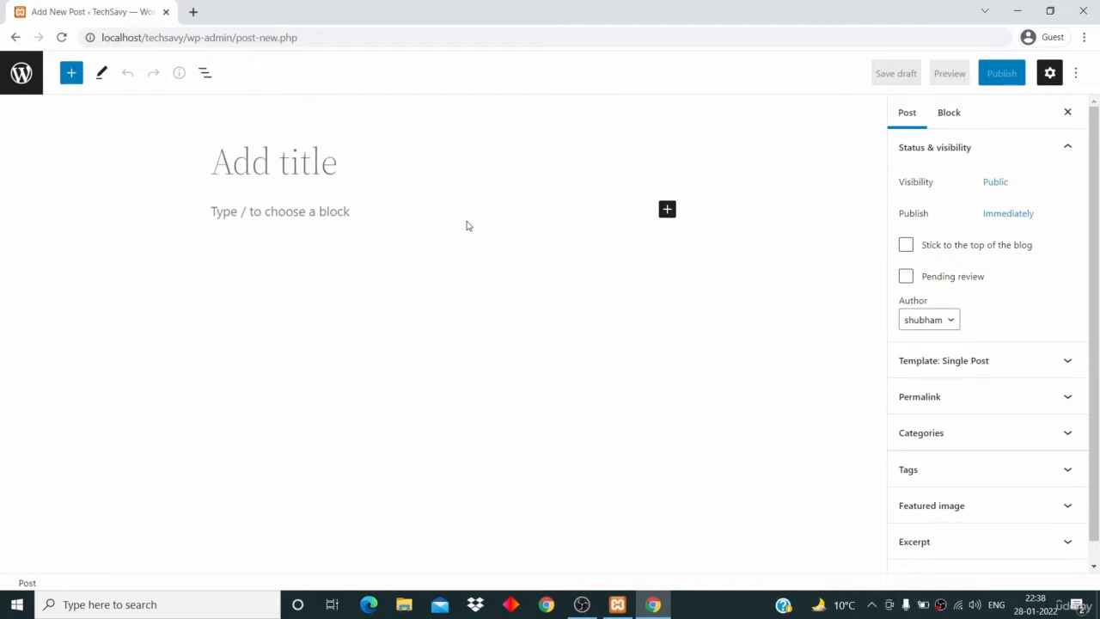
Step: Enter "First post on this site" as the post title
left_click(318, 160)
type("Fir")
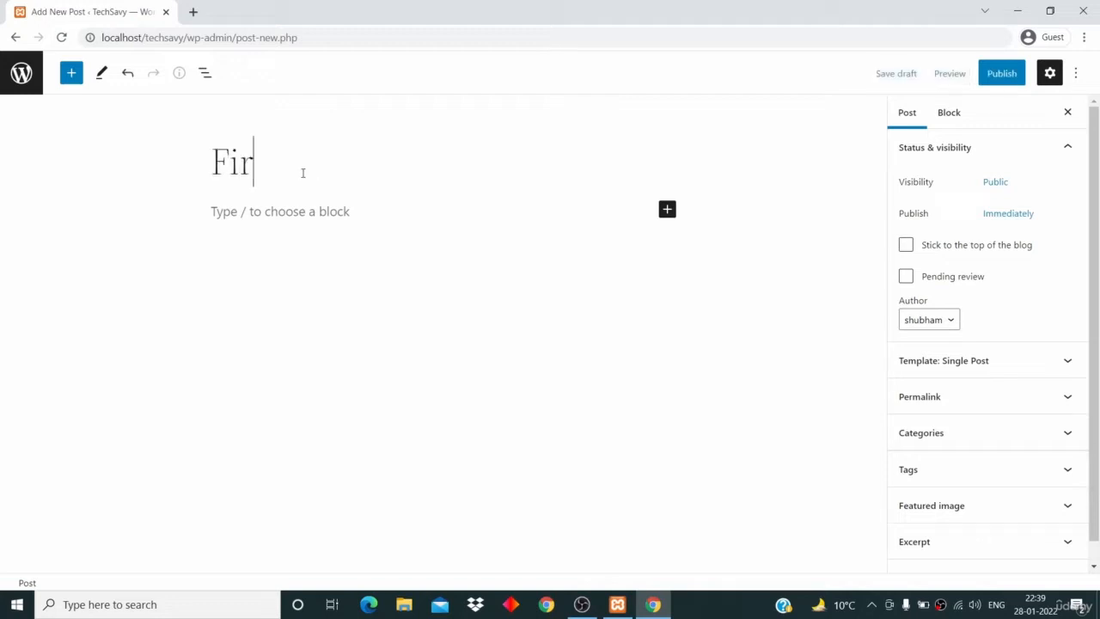
type("st post on t")
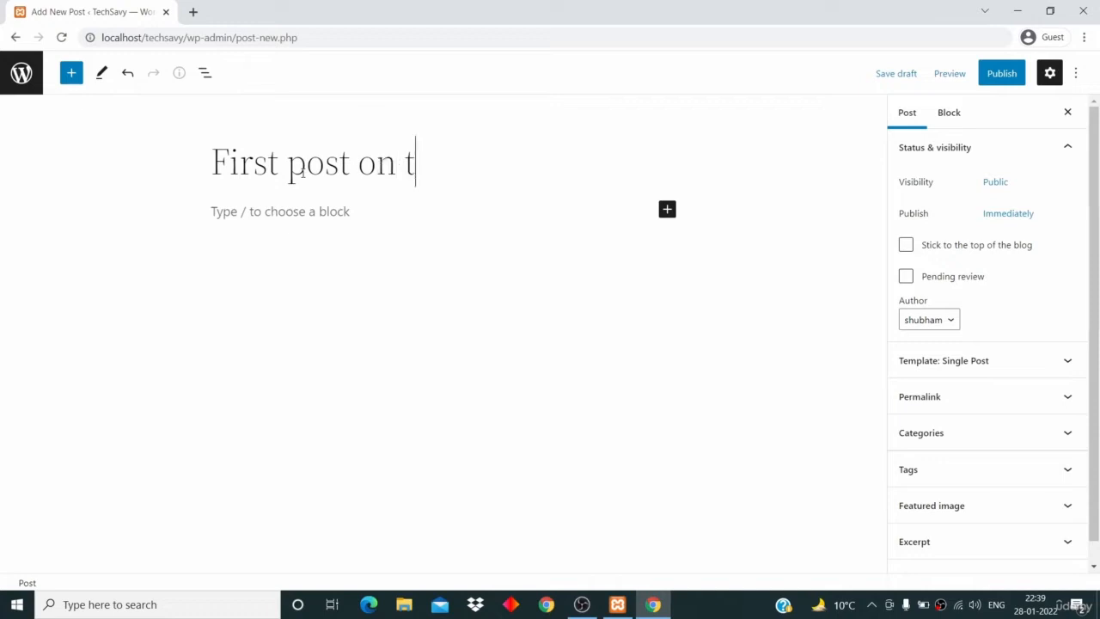
type("his site")
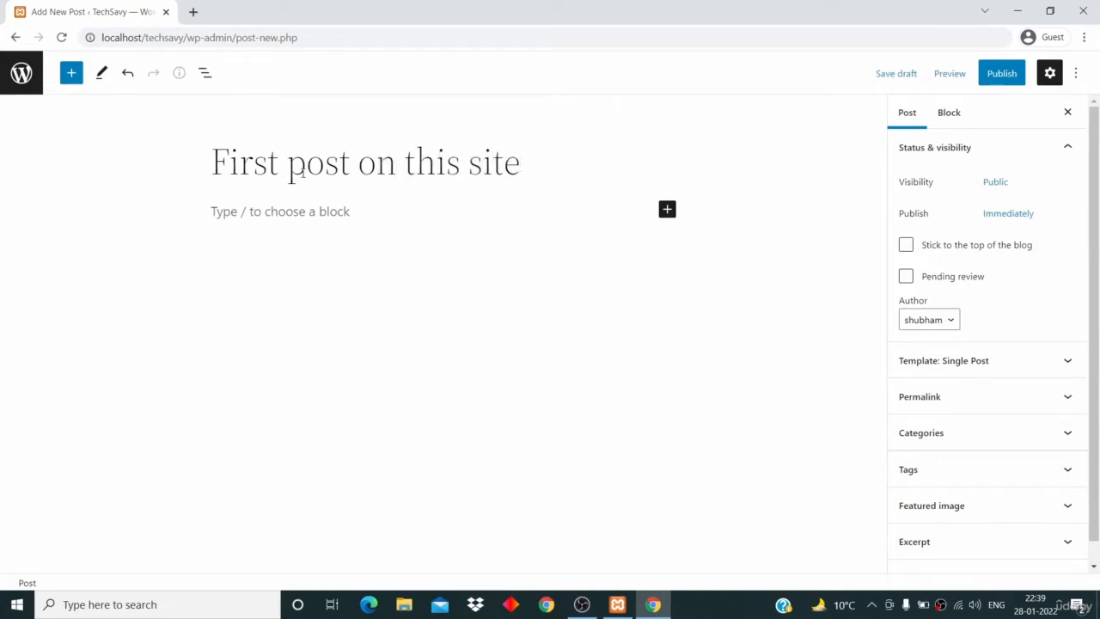
Step: Insert a Paragraph block below the post title
left_click(295, 232)
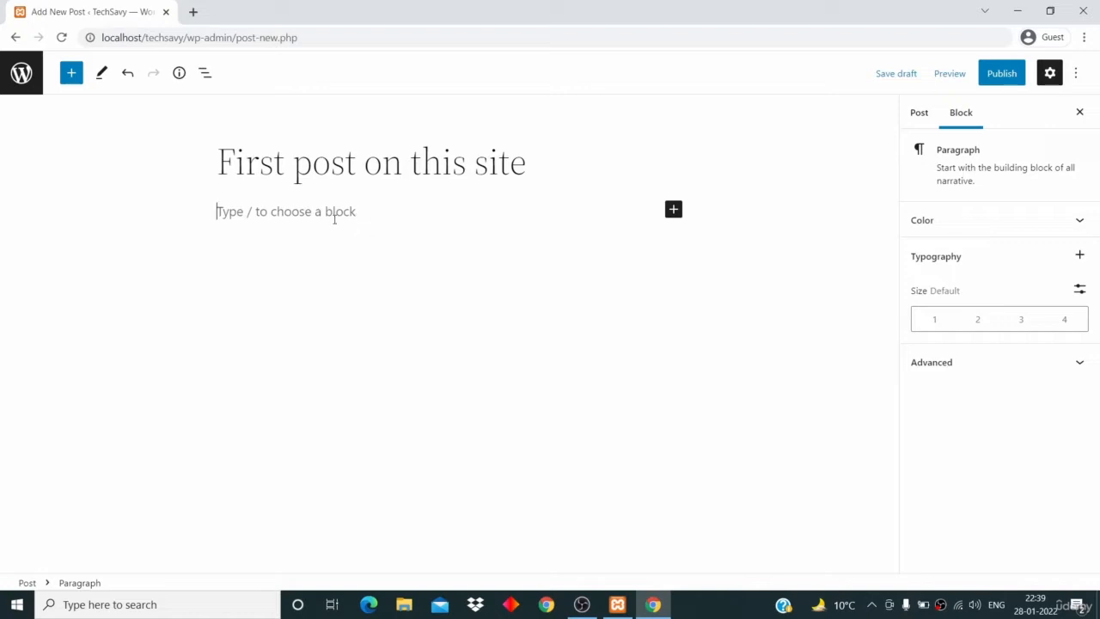
left_click(673, 211)
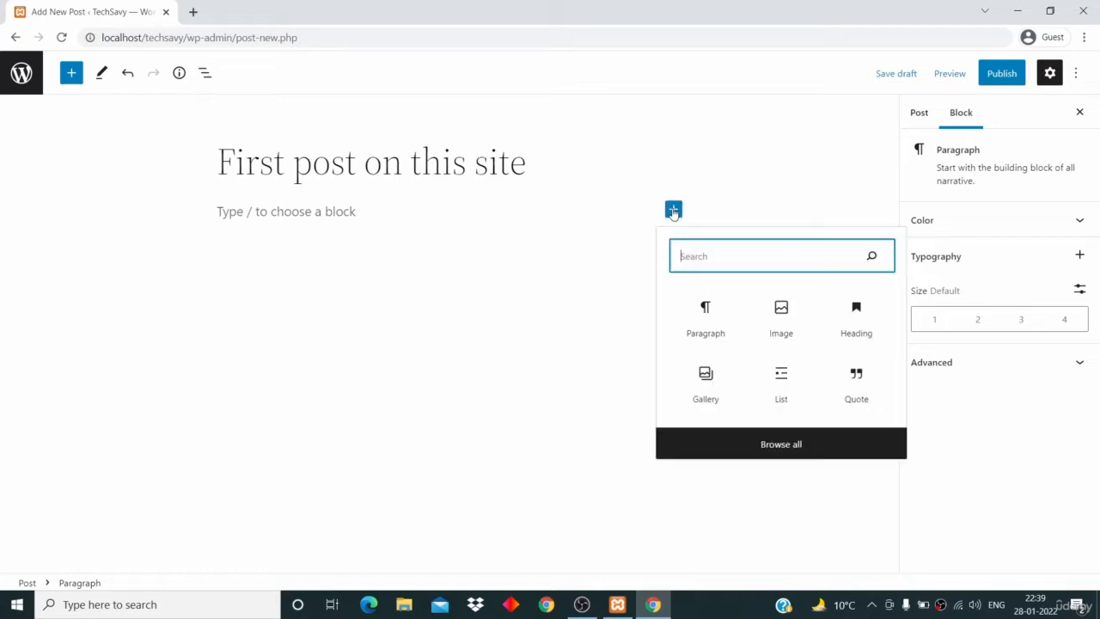
left_click(712, 320)
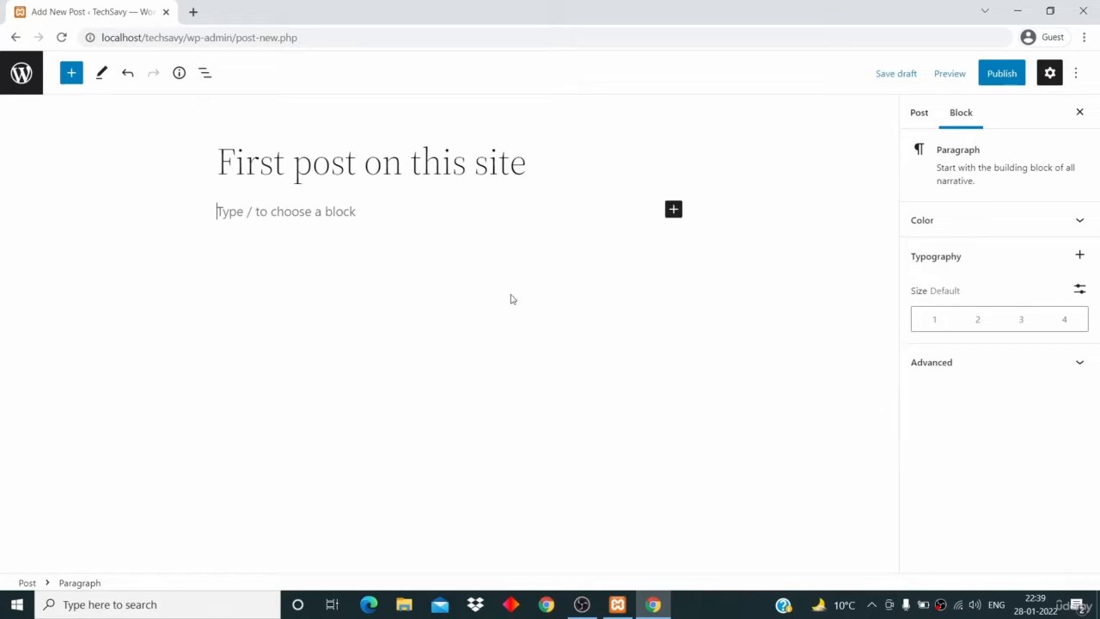
Step: Search the web for "lorum ipsum" in a new browser tab and open the lipsum.com generator site
left_click(193, 13)
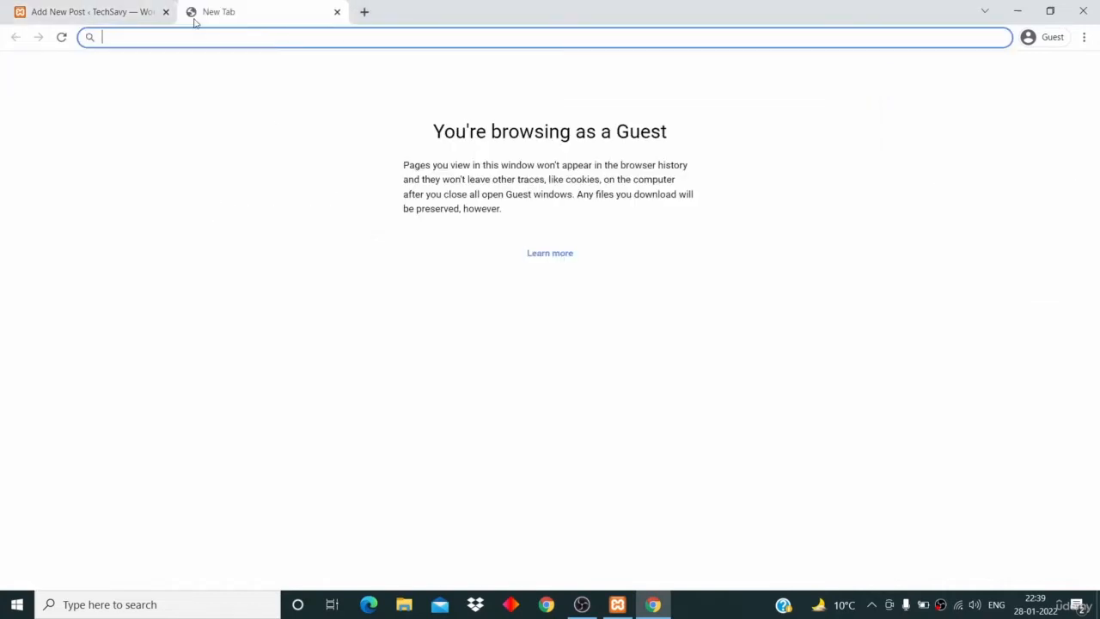
type("lo")
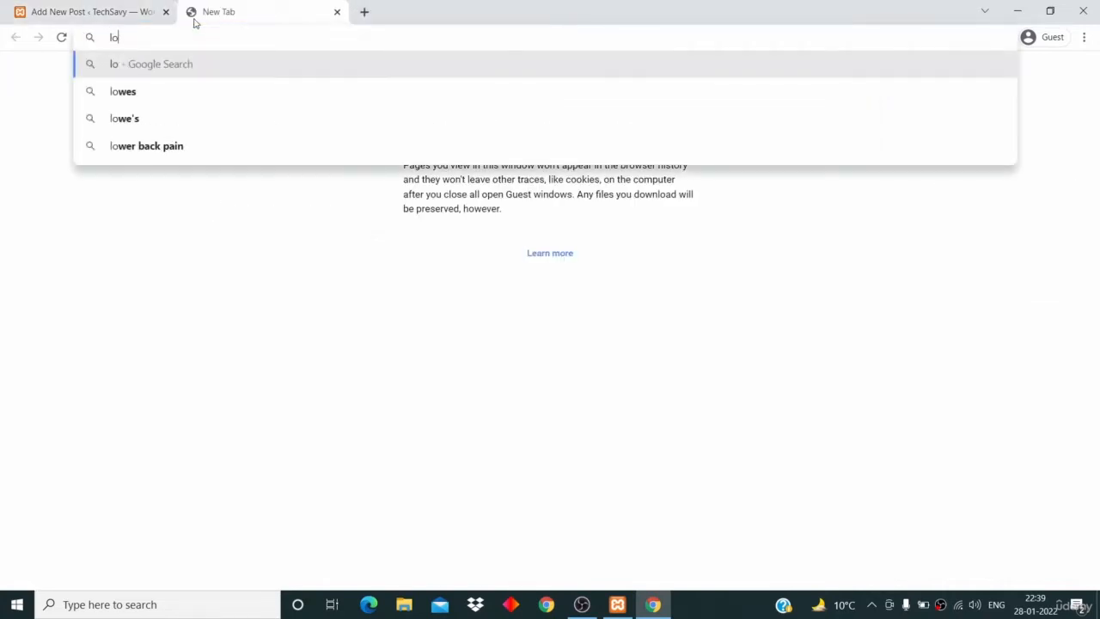
type("rum ")
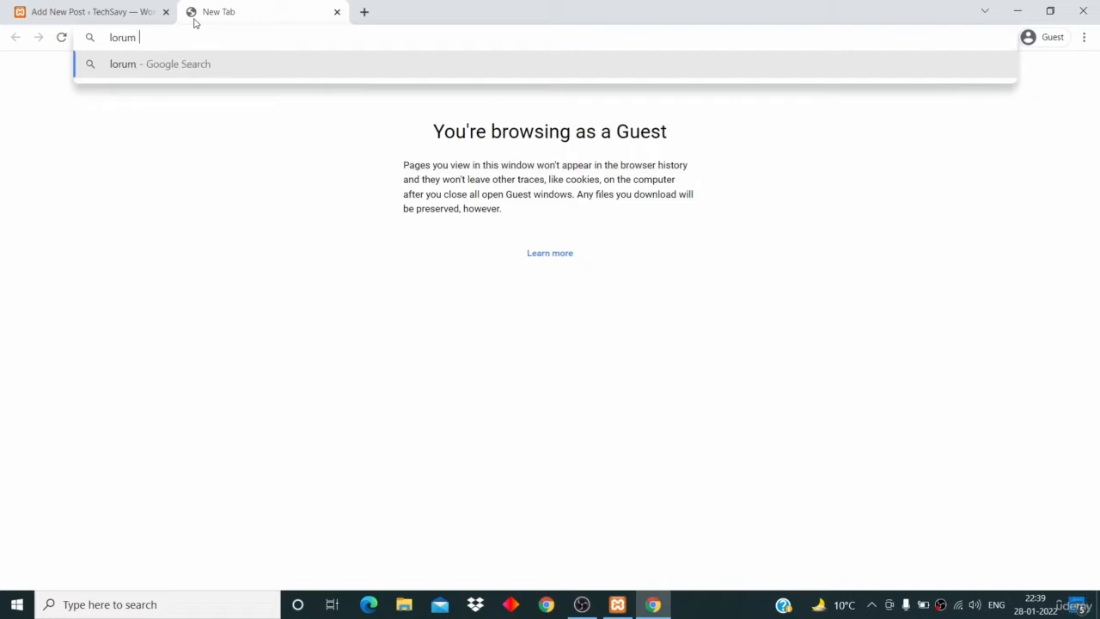
type("ipsum")
key("Return")
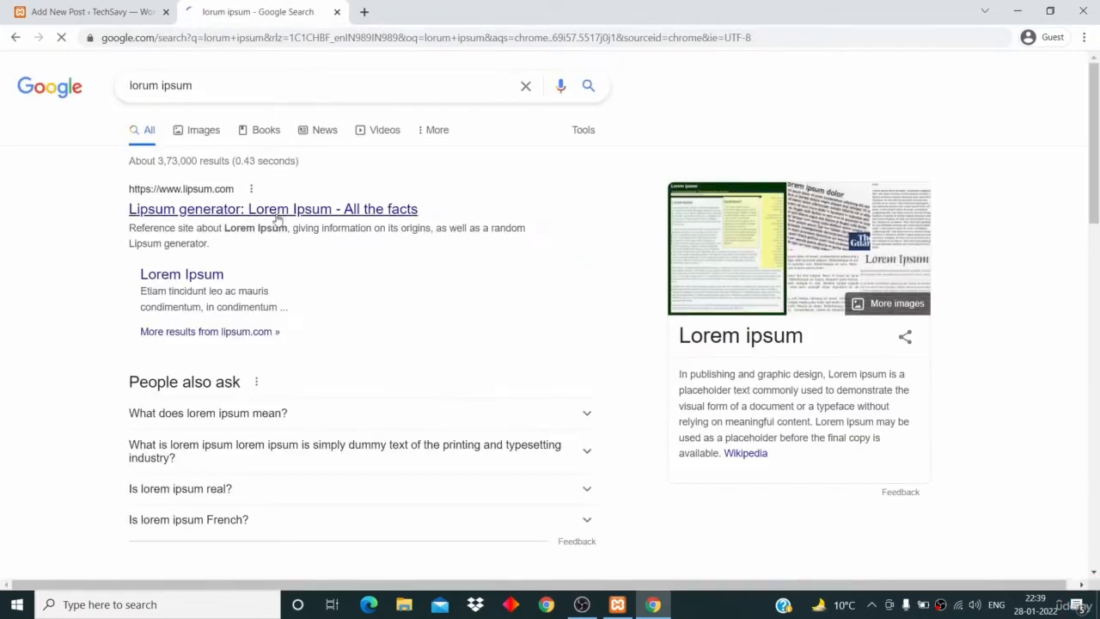
left_click(275, 211)
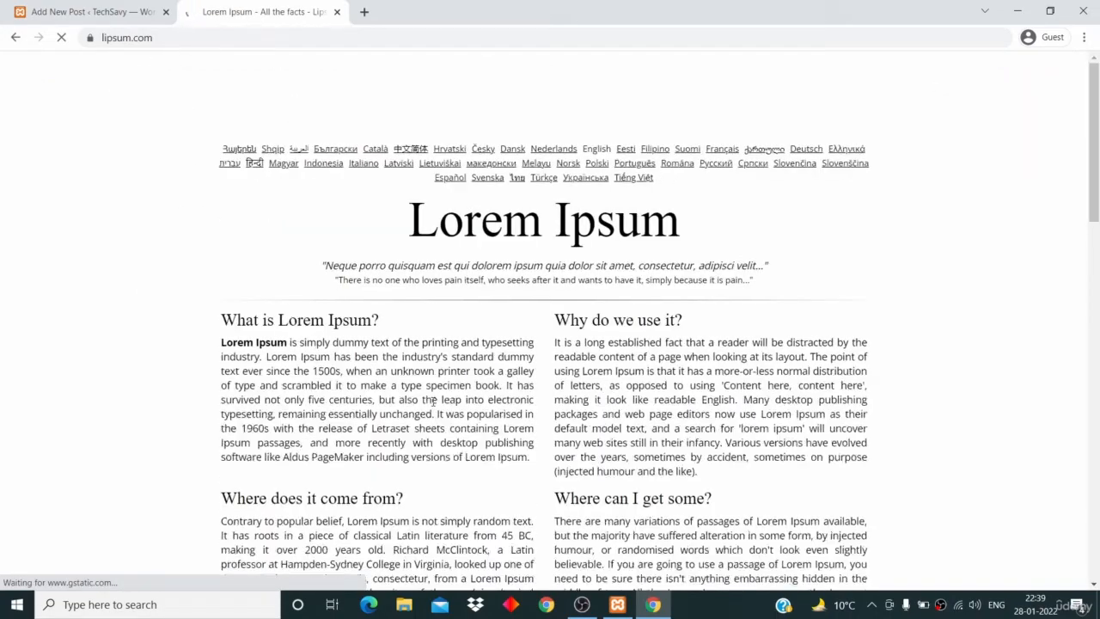
Step: Generate 5 paragraphs of Lorem Ipsum and copy the first three paragraphs
scroll(434, 406, "down", 5)
scroll(434, 406, "down", 4)
scroll(432, 410, "up", 2)
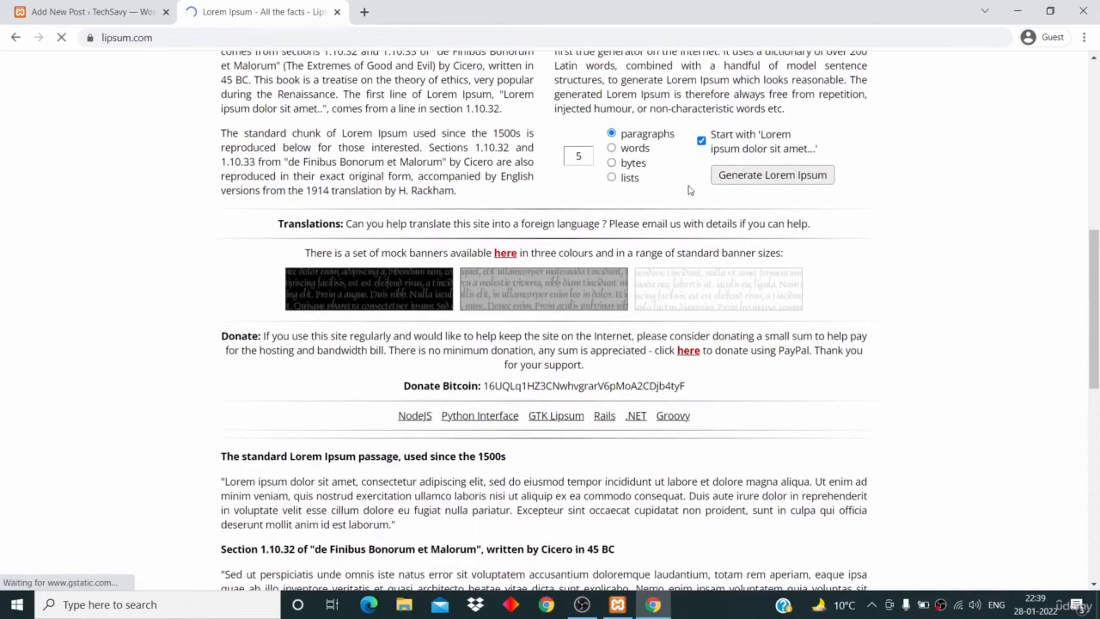
left_click(756, 175)
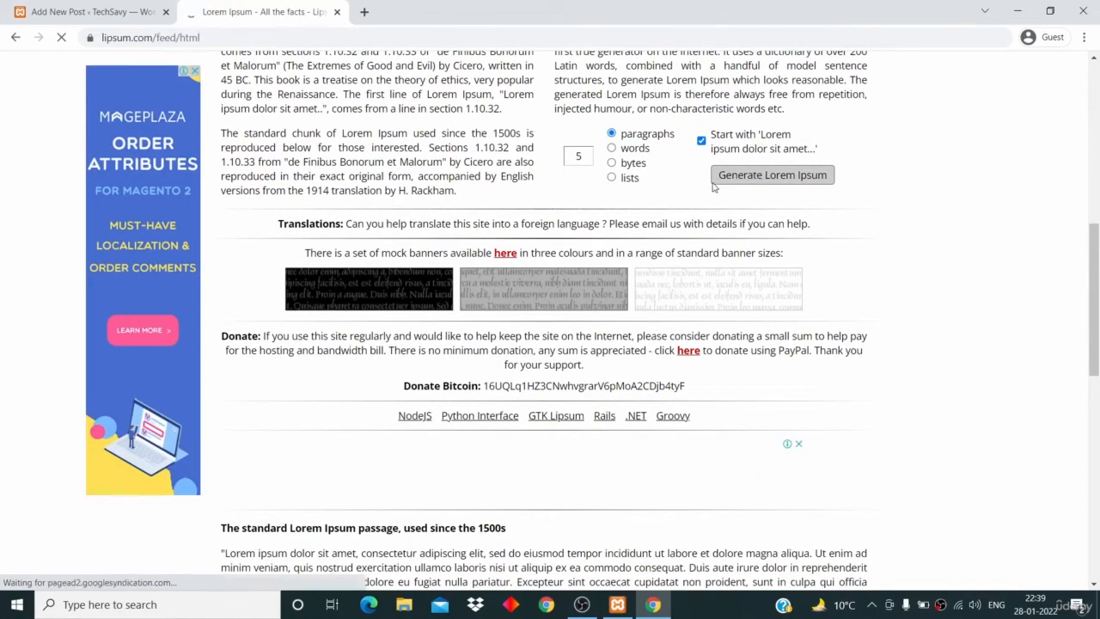
scroll(617, 237, "down", 2)
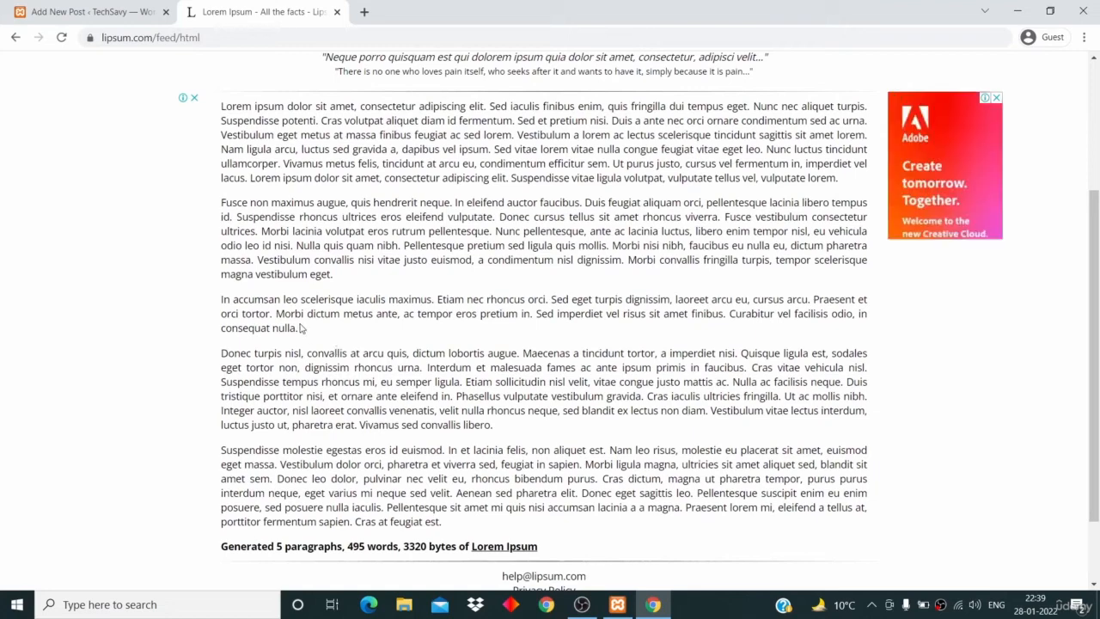
left_click_drag(298, 329, 218, 104)
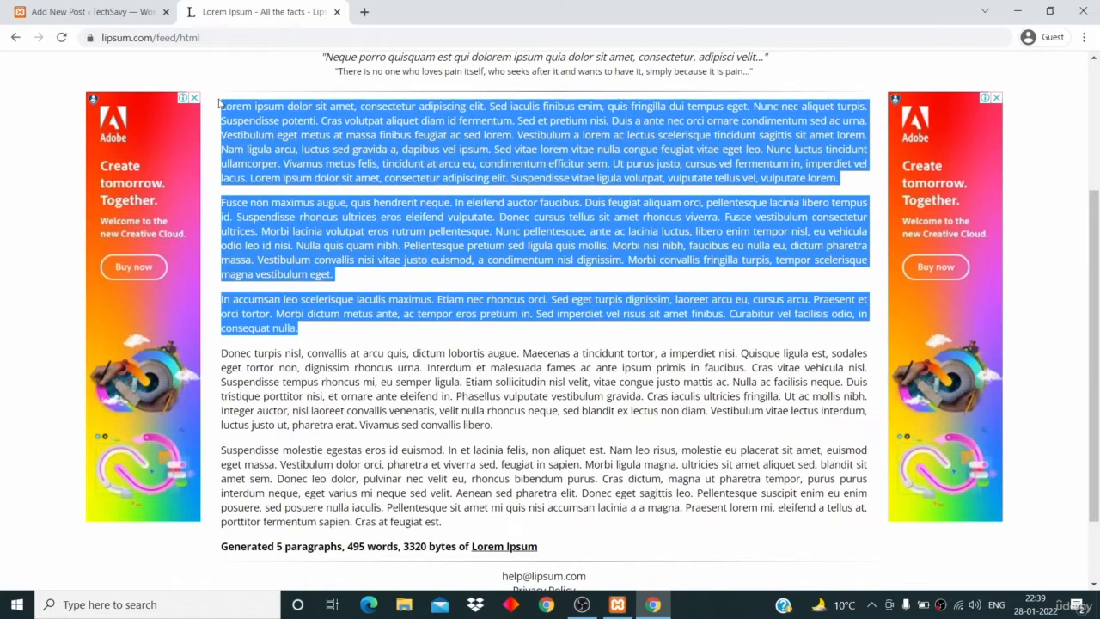
Step: Return to the post editor and paste the copied Lorem Ipsum text into a Paragraph block below the title
left_click(93, 17)
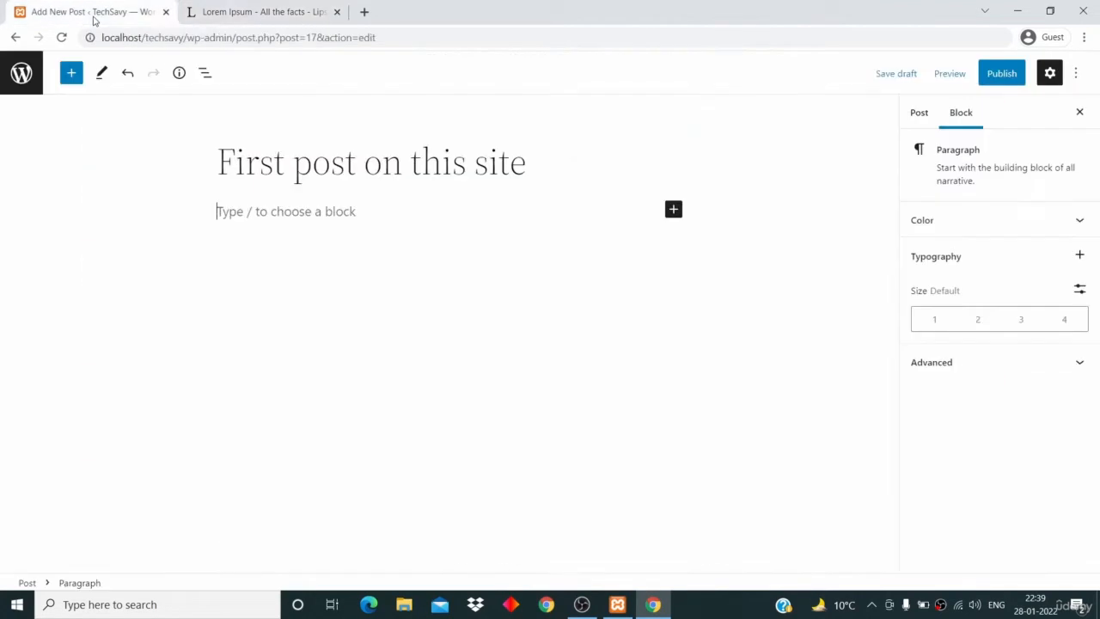
left_click(334, 212)
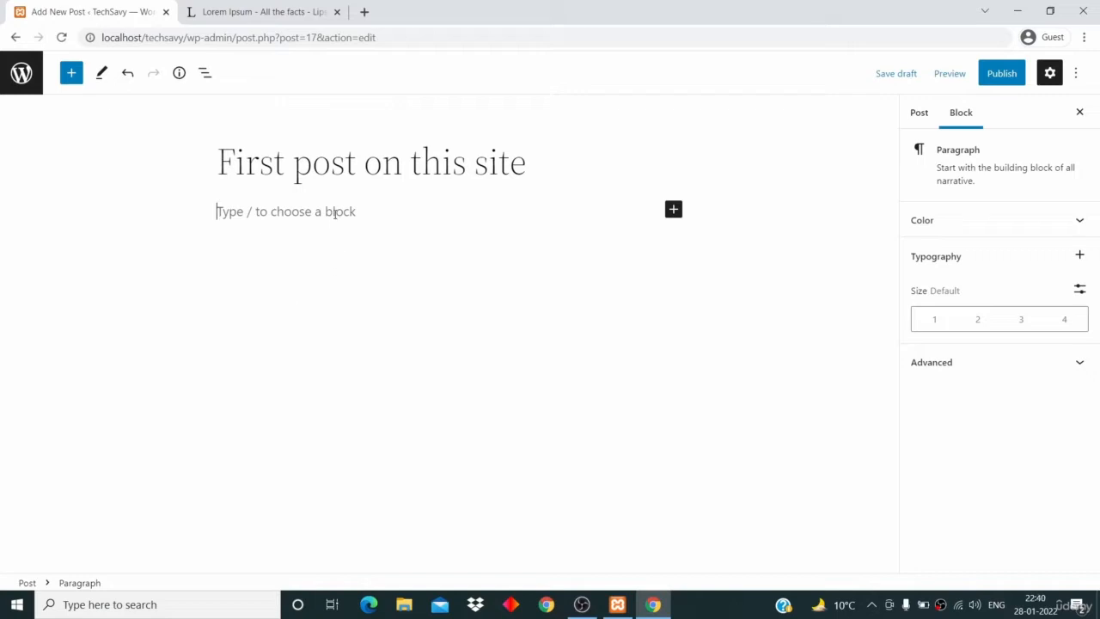
left_click(675, 214)
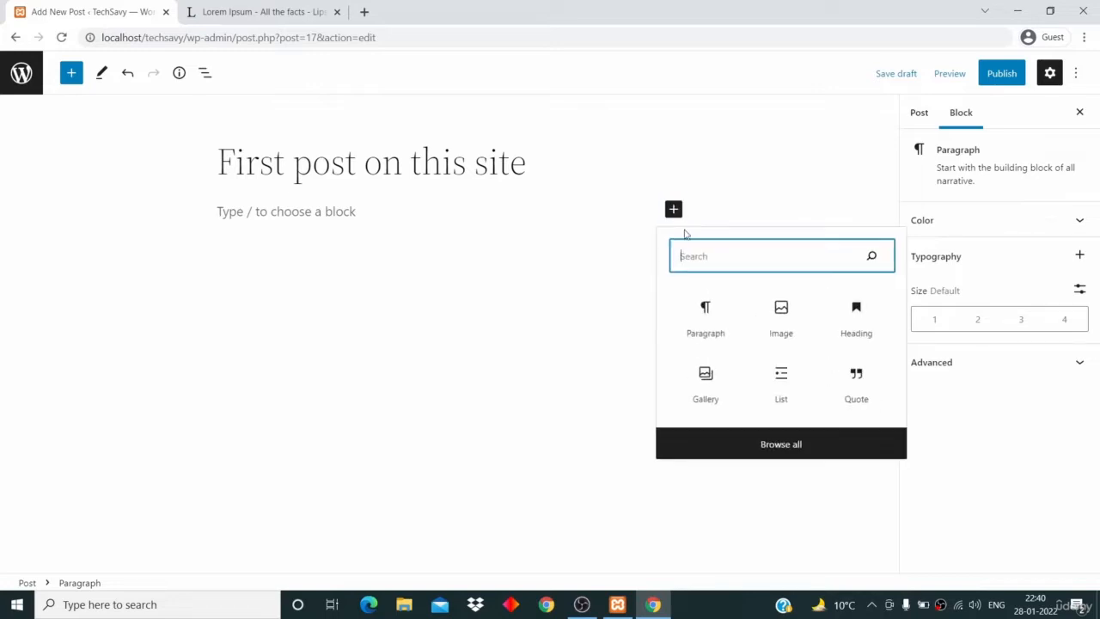
left_click(704, 324)
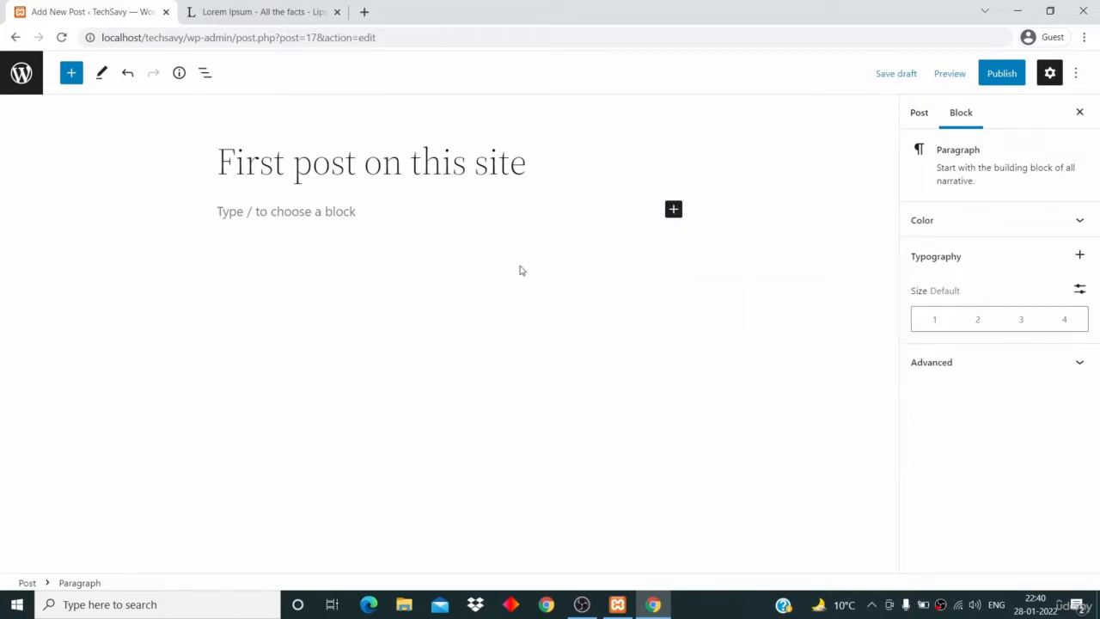
key("ctrl+v")
scroll(521, 266, "up", 5)
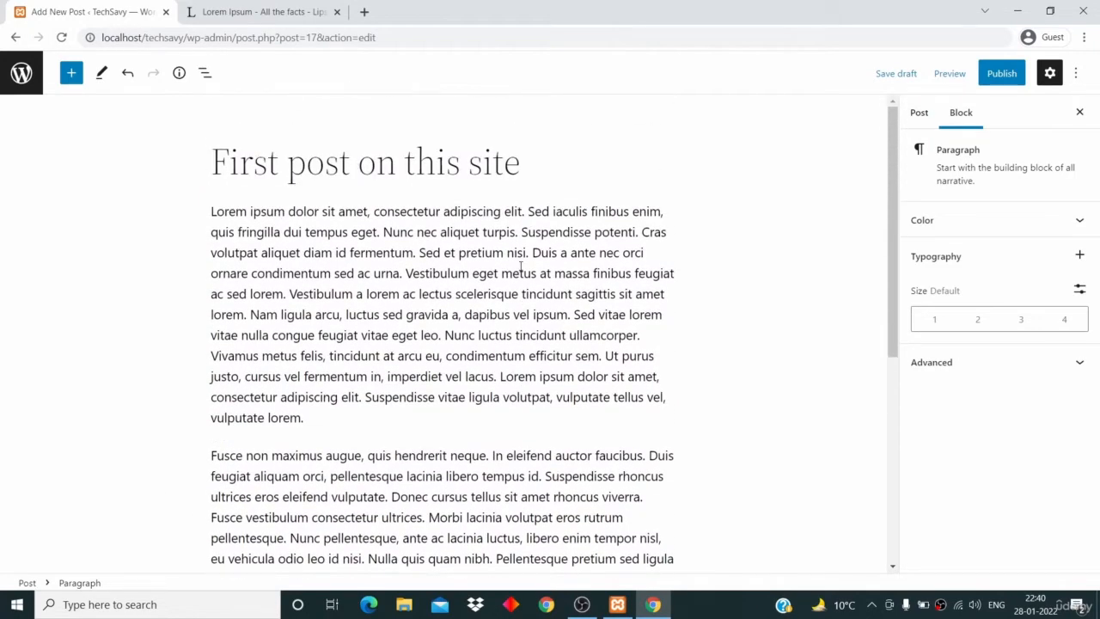
Step: Insert a Heading block between the first and second Lorem Ipsum paragraphs
left_click(411, 415)
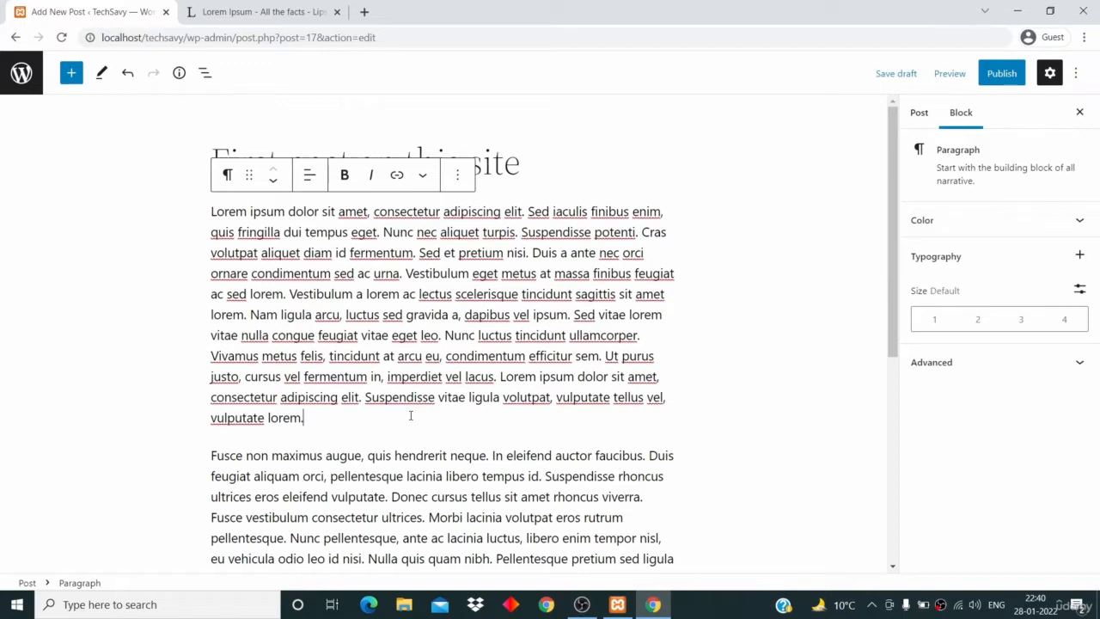
scroll(410, 415, "down", 1)
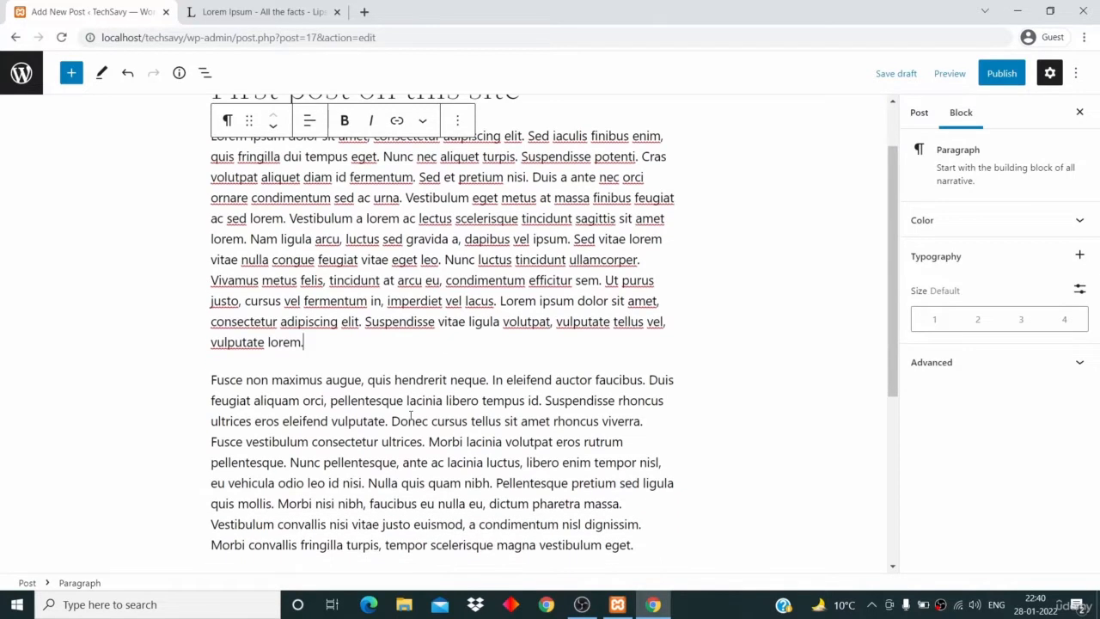
key("Return")
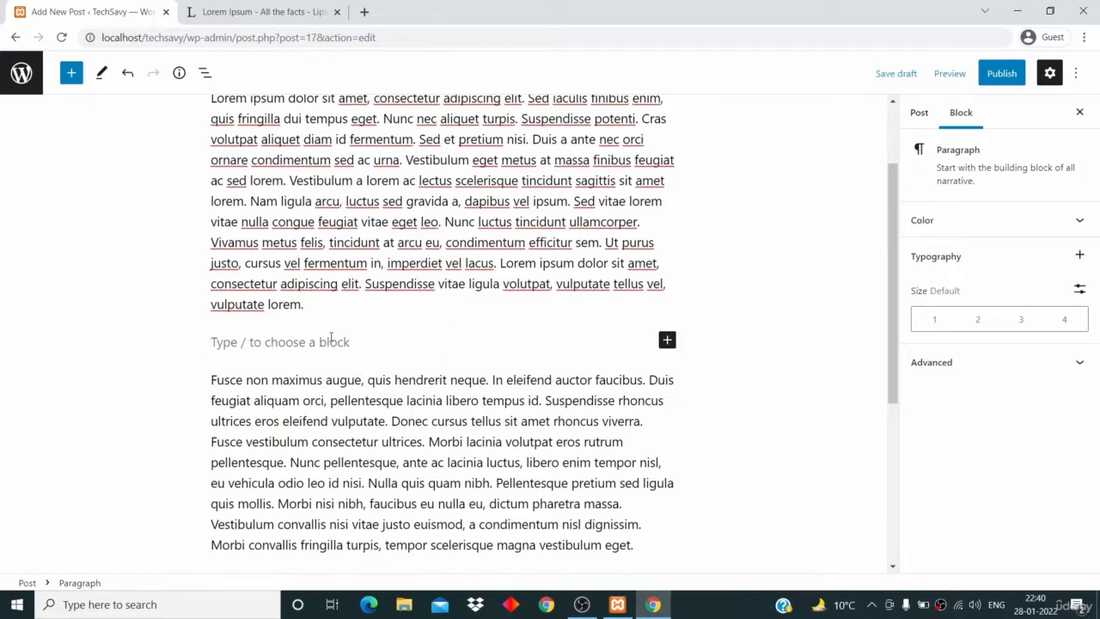
left_click(668, 341)
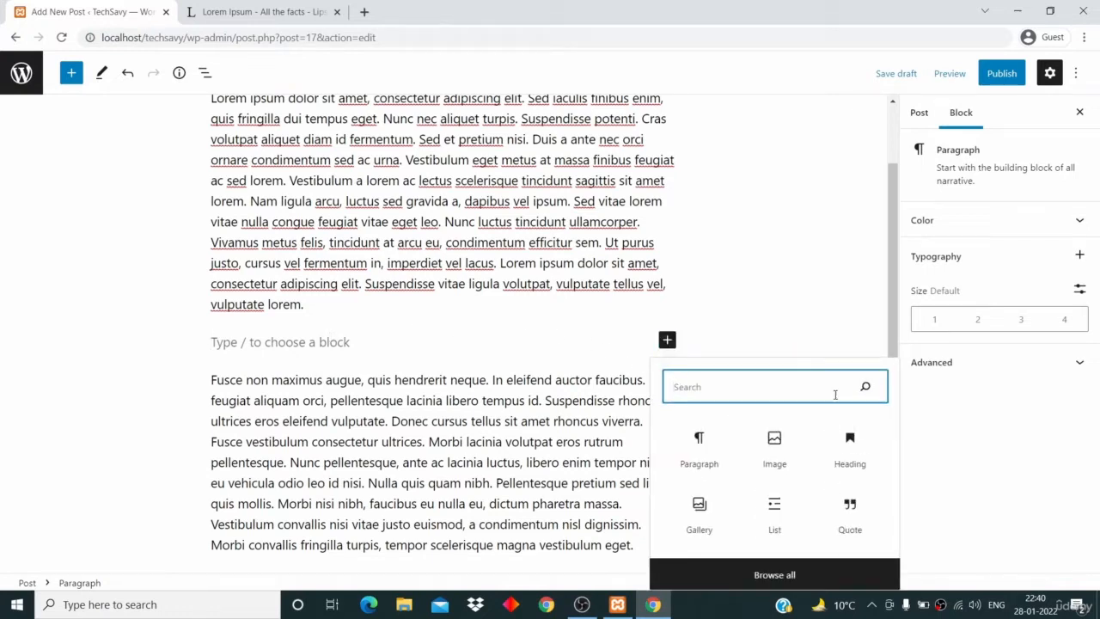
left_click(859, 455)
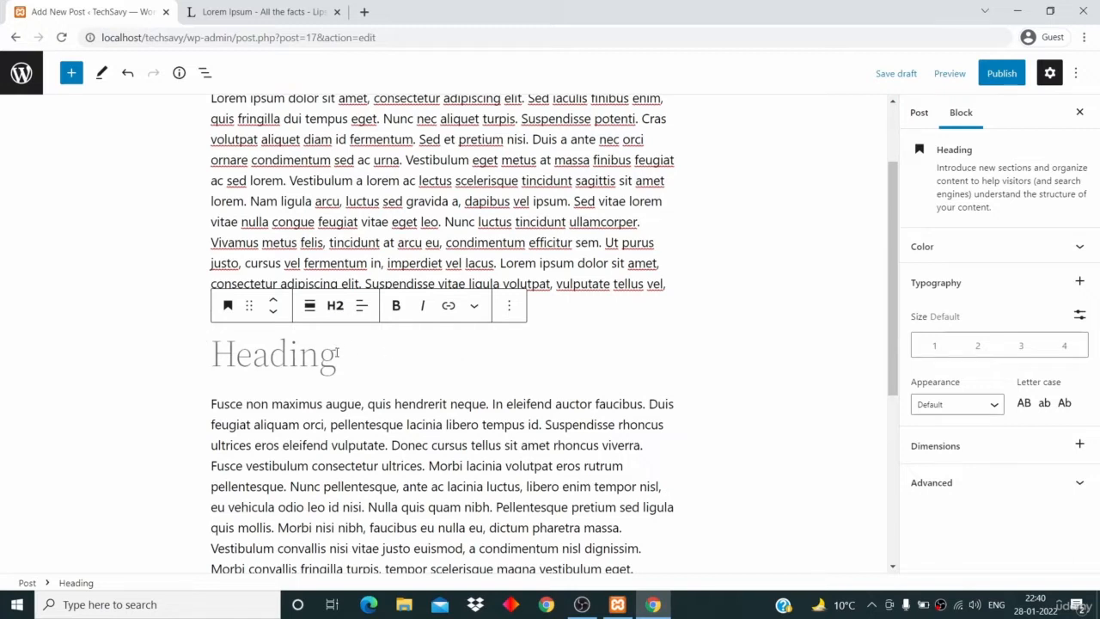
Step: Set the new heading block to level H3 and enter "Heading 3" as its text
left_click(335, 306)
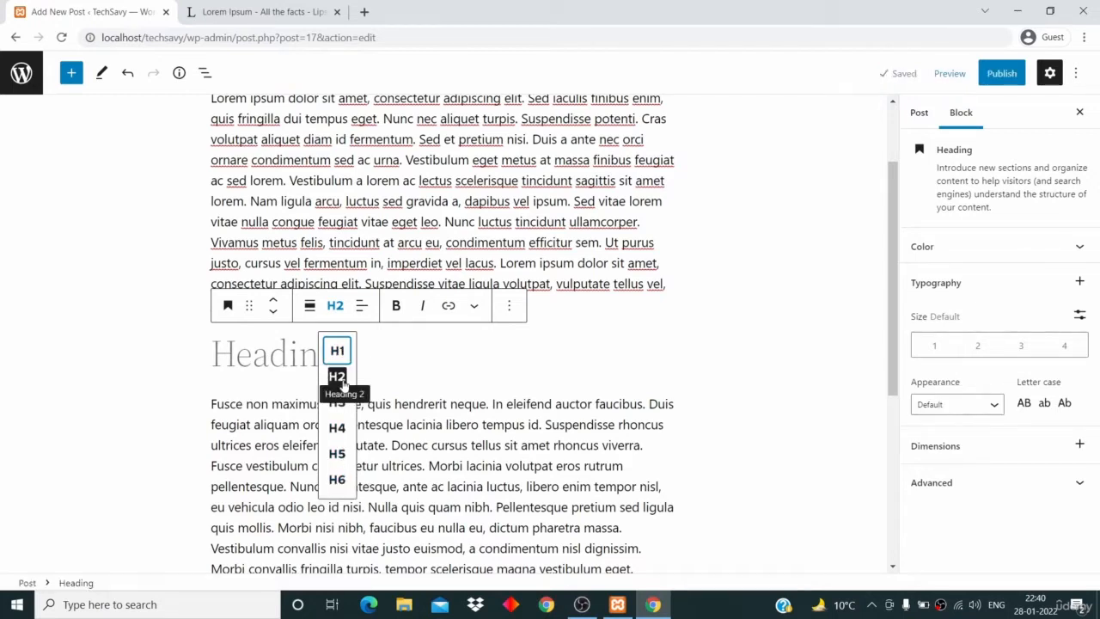
left_click(340, 405)
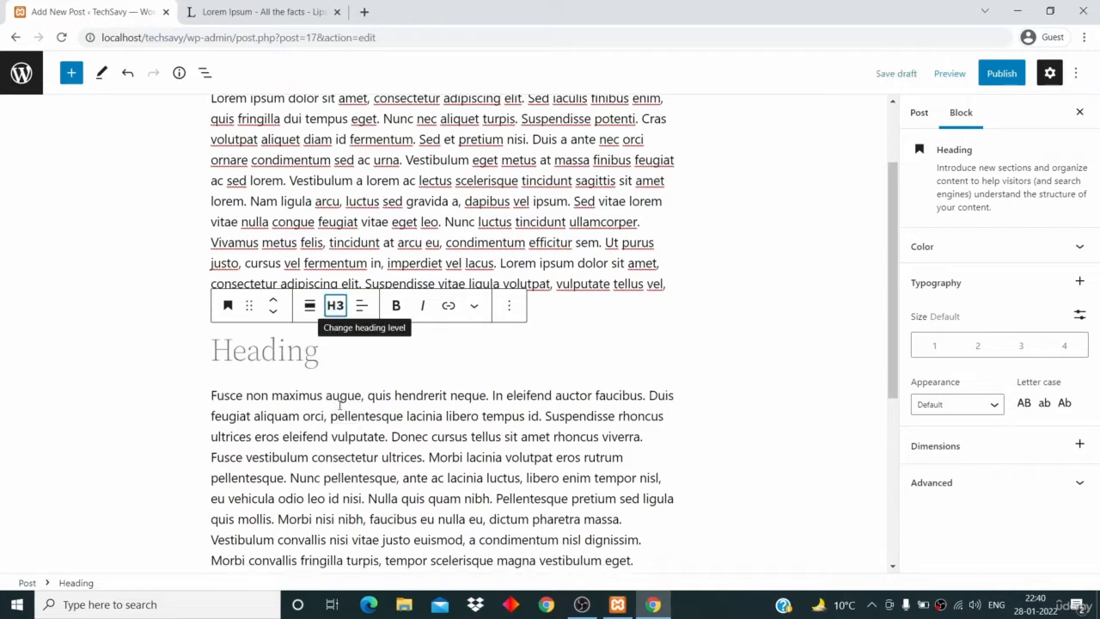
left_click(335, 307)
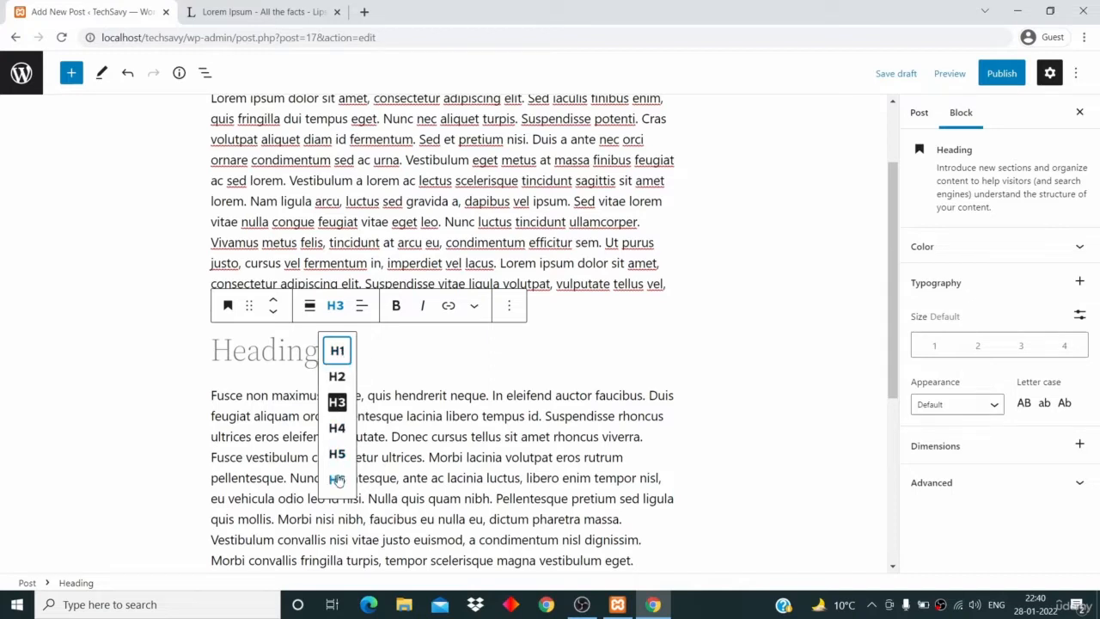
left_click(268, 351)
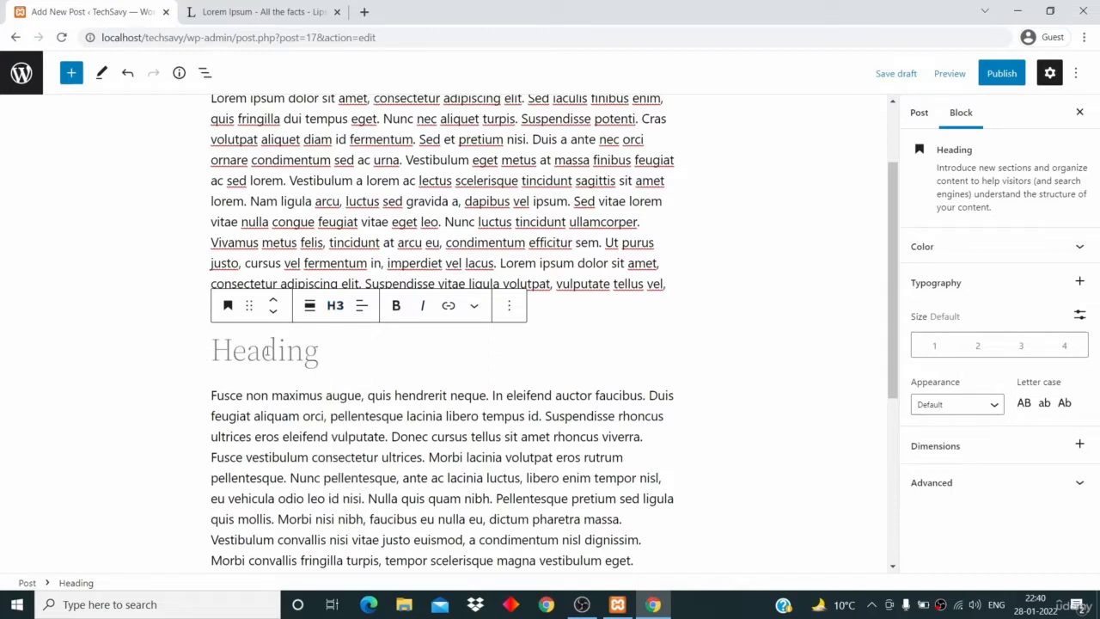
type("Headi")
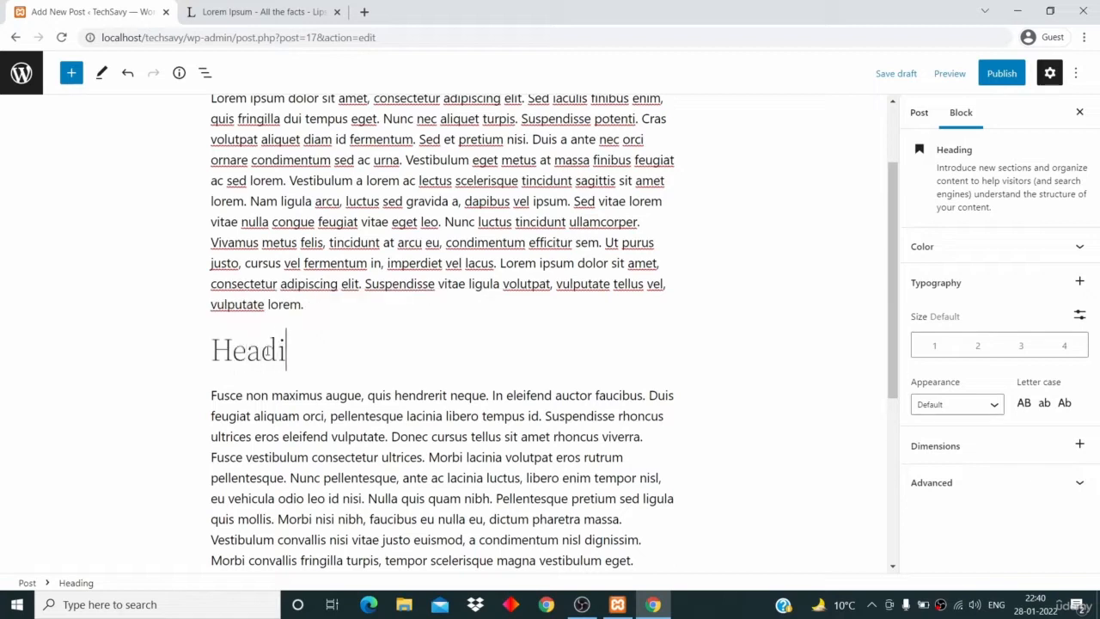
type("ng 3")
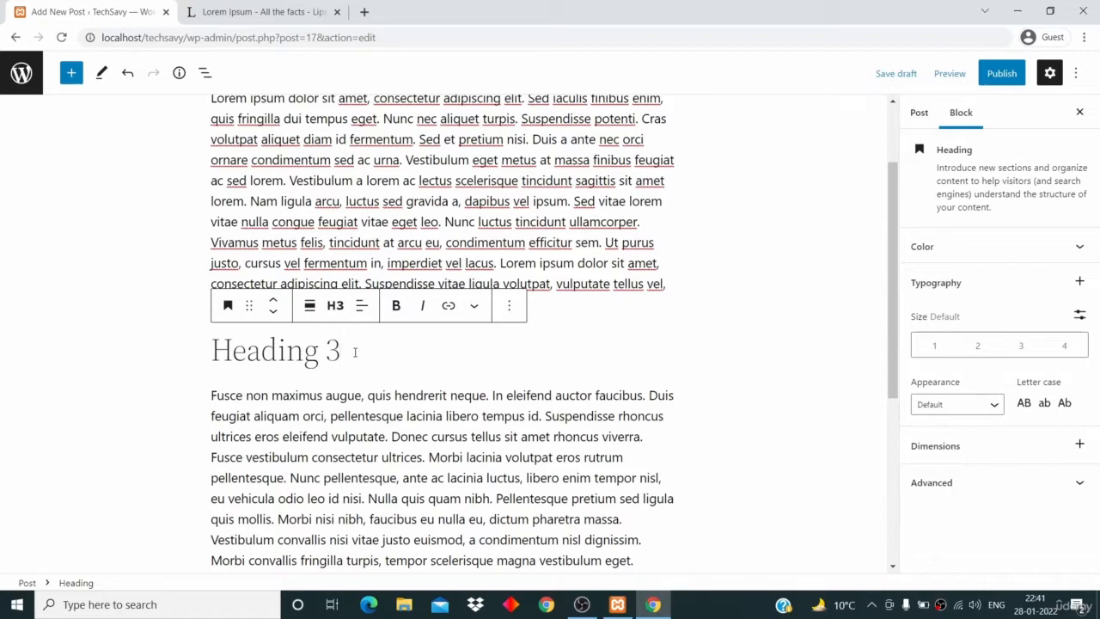
left_click(386, 201)
scroll(386, 200, "up", 1)
scroll(386, 200, "down", 5)
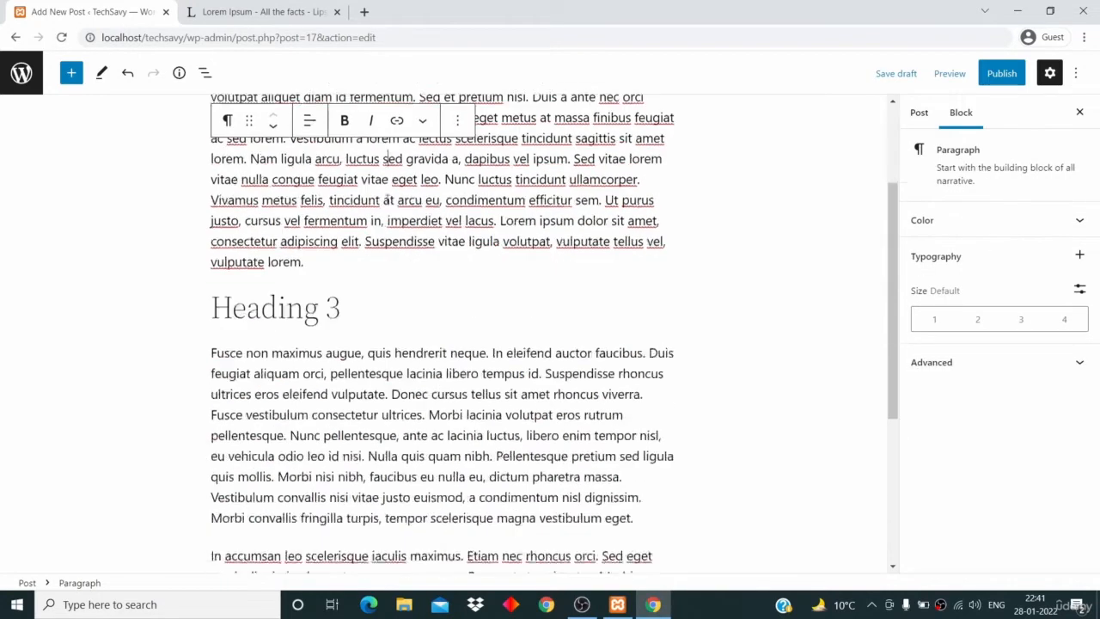
scroll(386, 198, "up", 4)
scroll(386, 198, "up", 1)
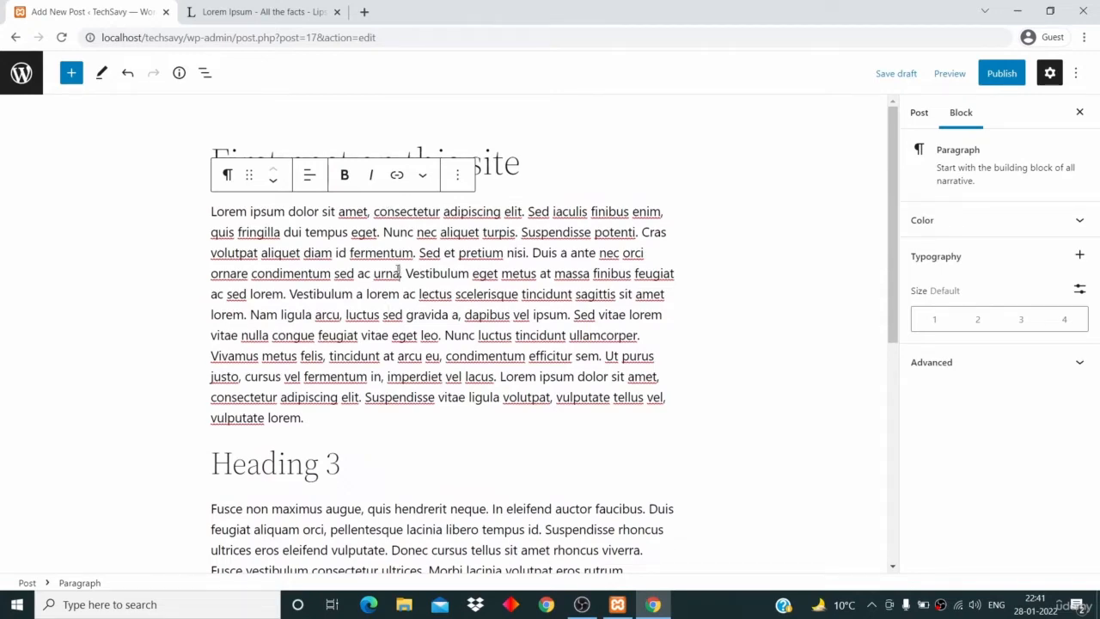
scroll(398, 273, "down", 4)
left_click(685, 422)
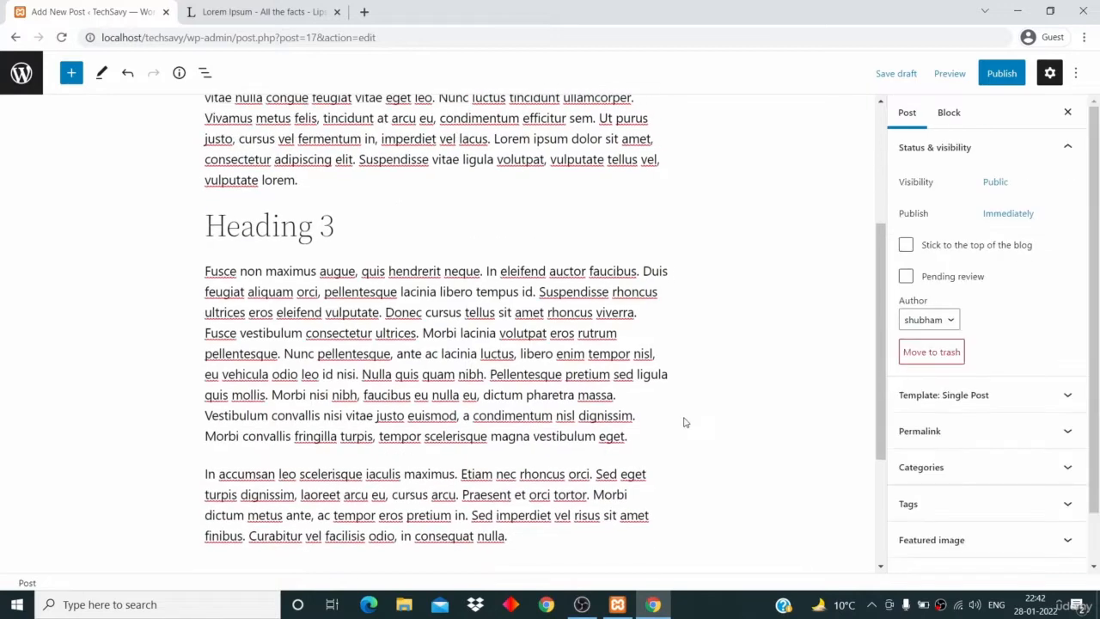
Step: Insert a List block between the second and third Lorem Ipsum paragraphs
left_click(639, 437)
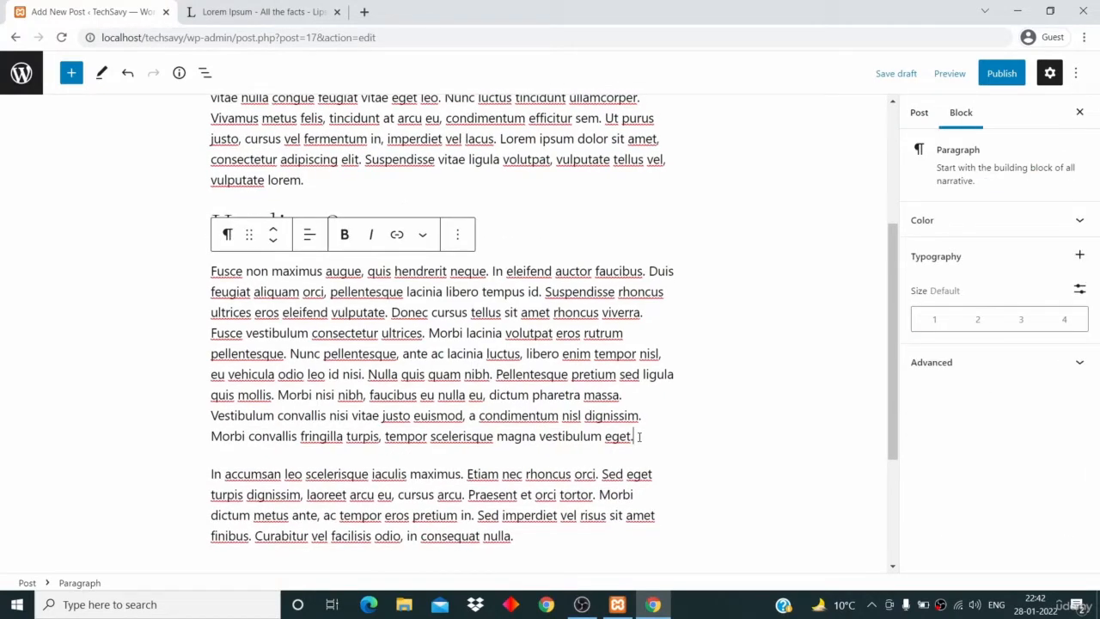
key("Return")
scroll(638, 436, "down", 3)
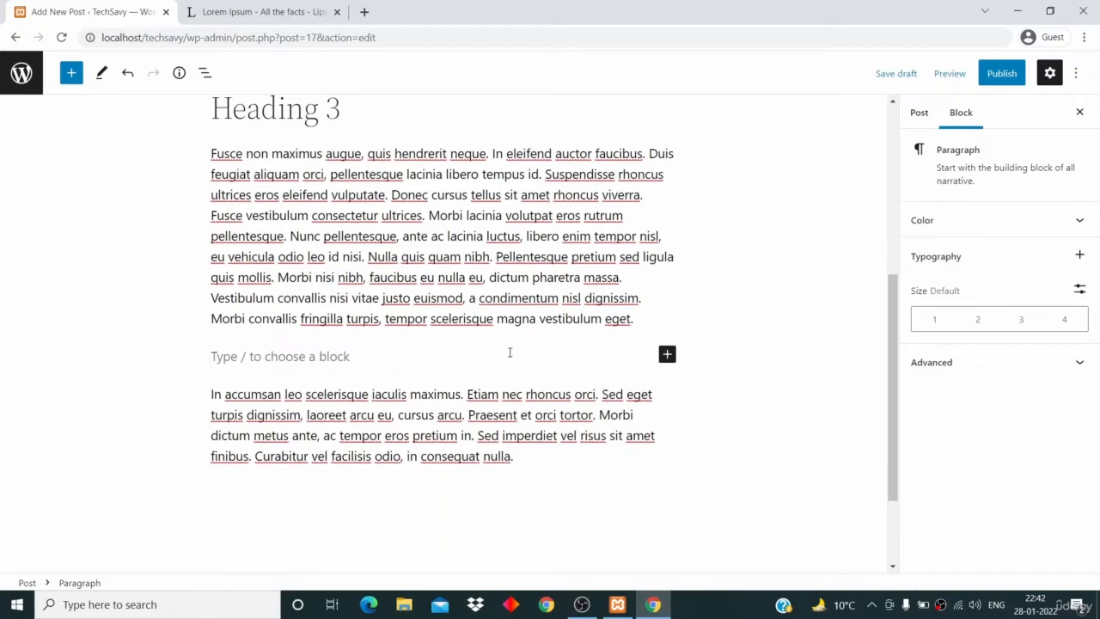
left_click(668, 355)
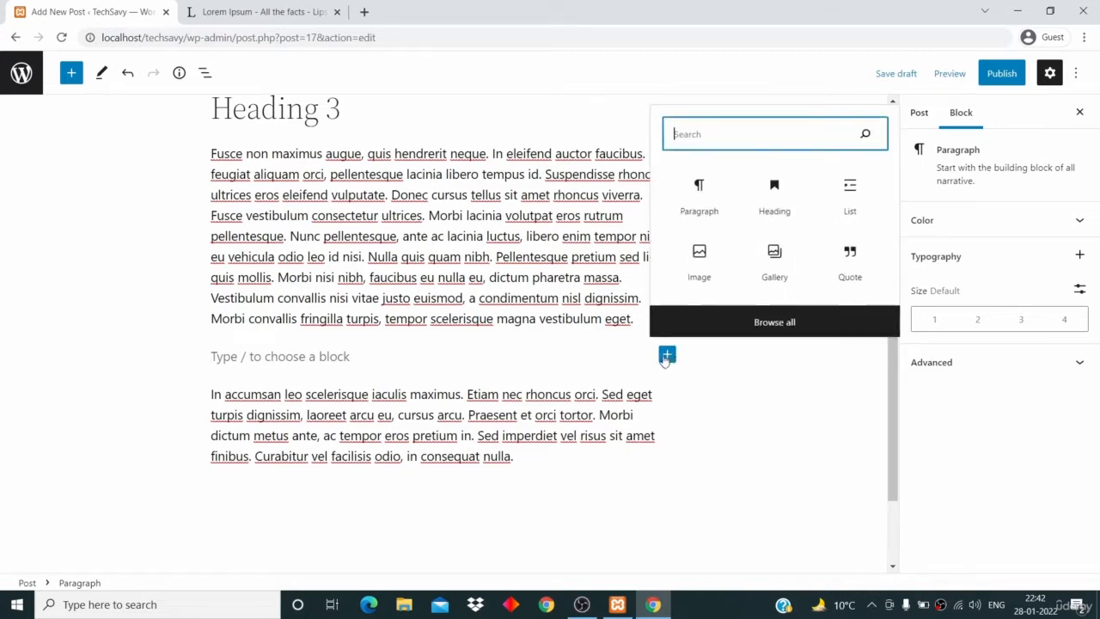
left_click(846, 199)
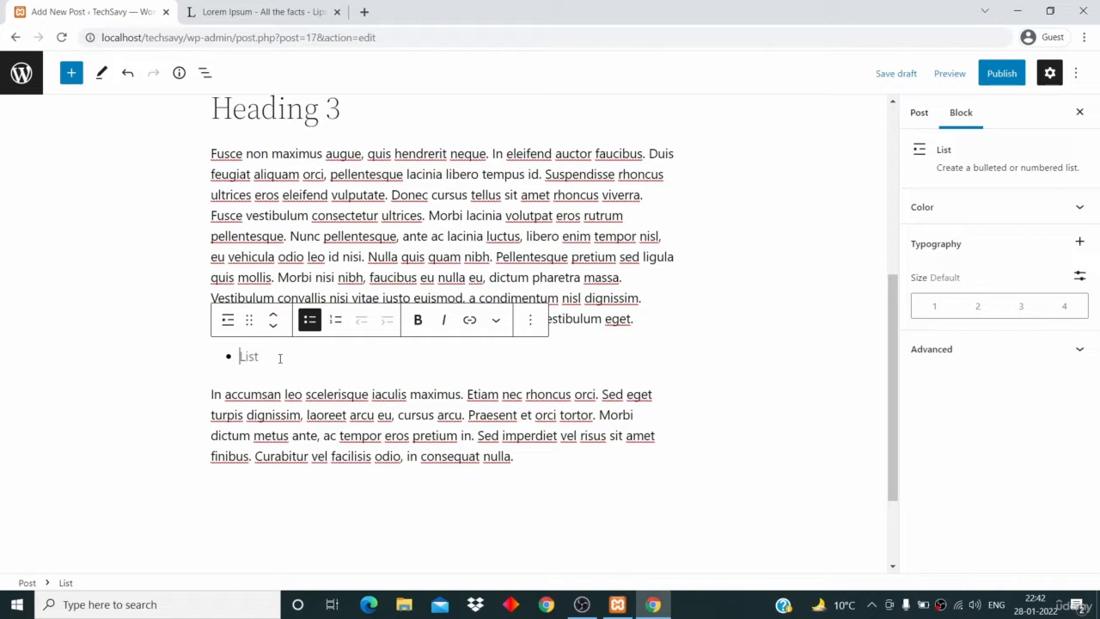
Step: Fill the bulleted list with the entries "Item 1", "Item 2" and "Item 3"
type("Item 1")
key("Return")
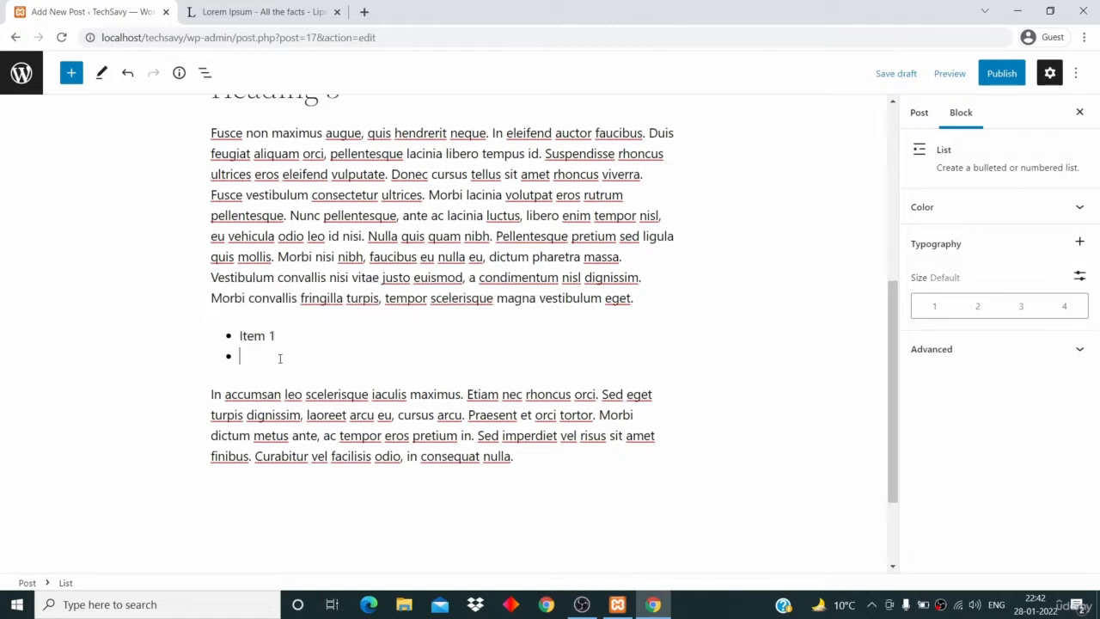
type("Item 2")
key("Return")
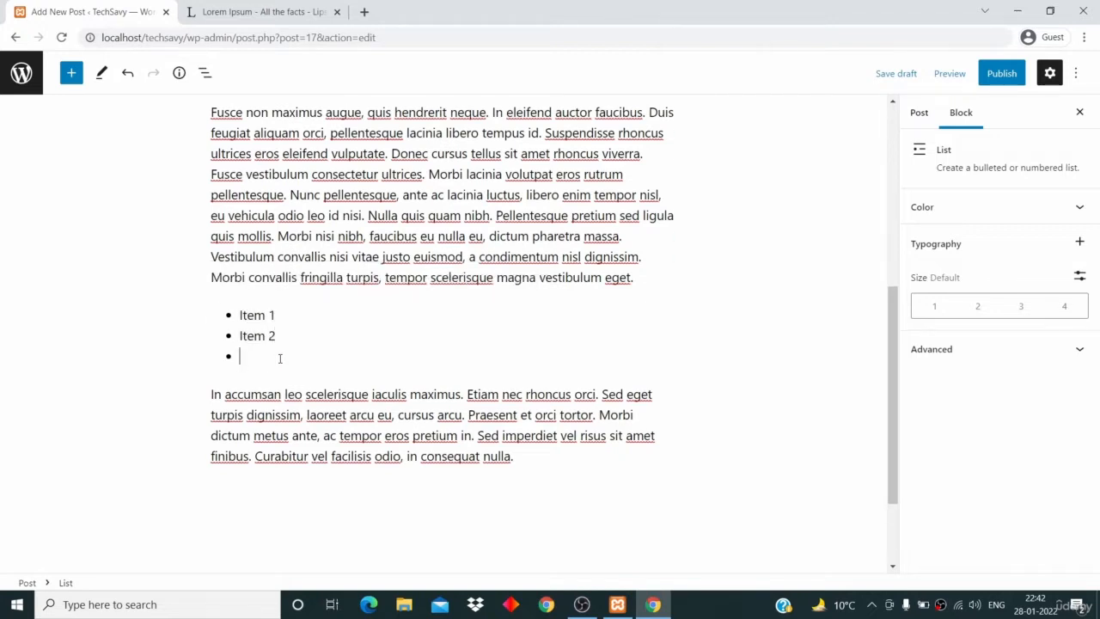
type("IUte")
key("BackSpace")
type("3")
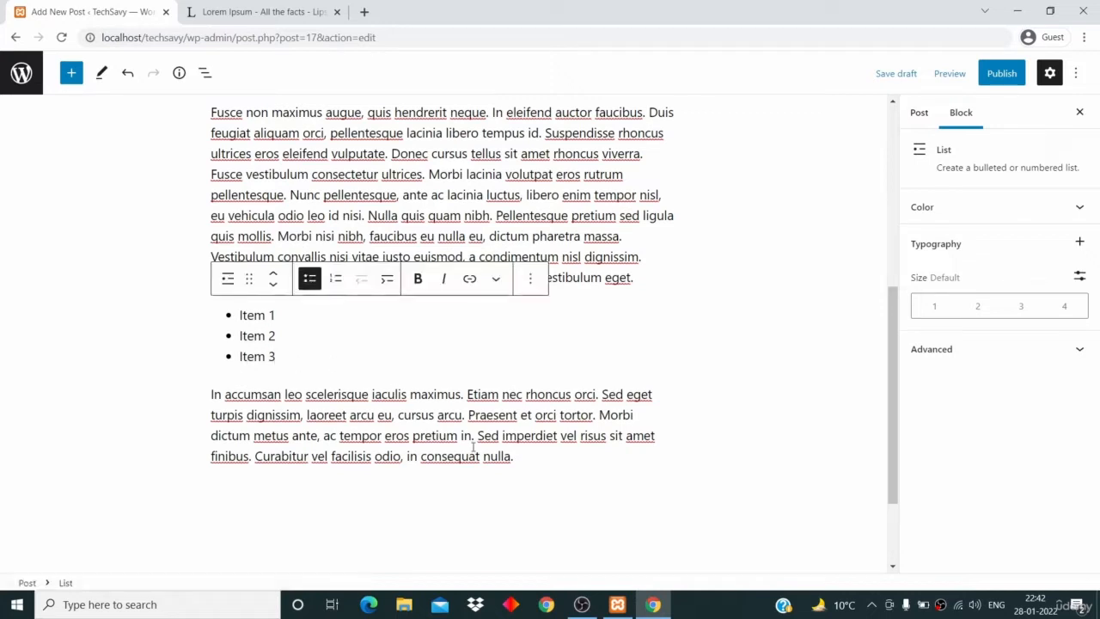
Step: Add a List block below the last Lorem Ipsum paragraph and make it an ordered list
left_click(529, 457)
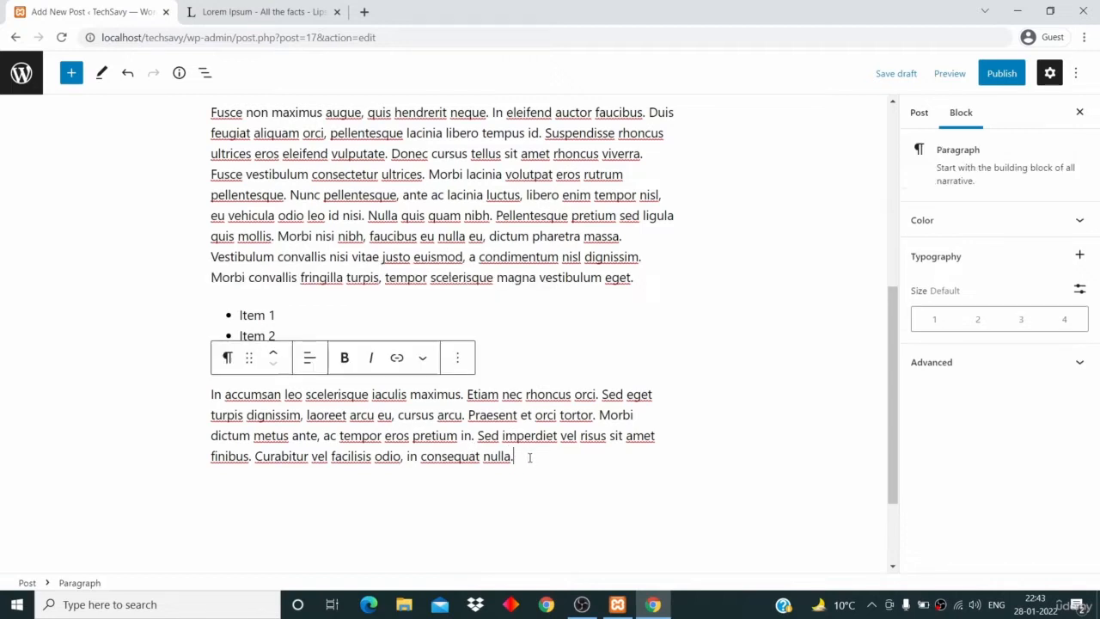
scroll(530, 458, "down", 1)
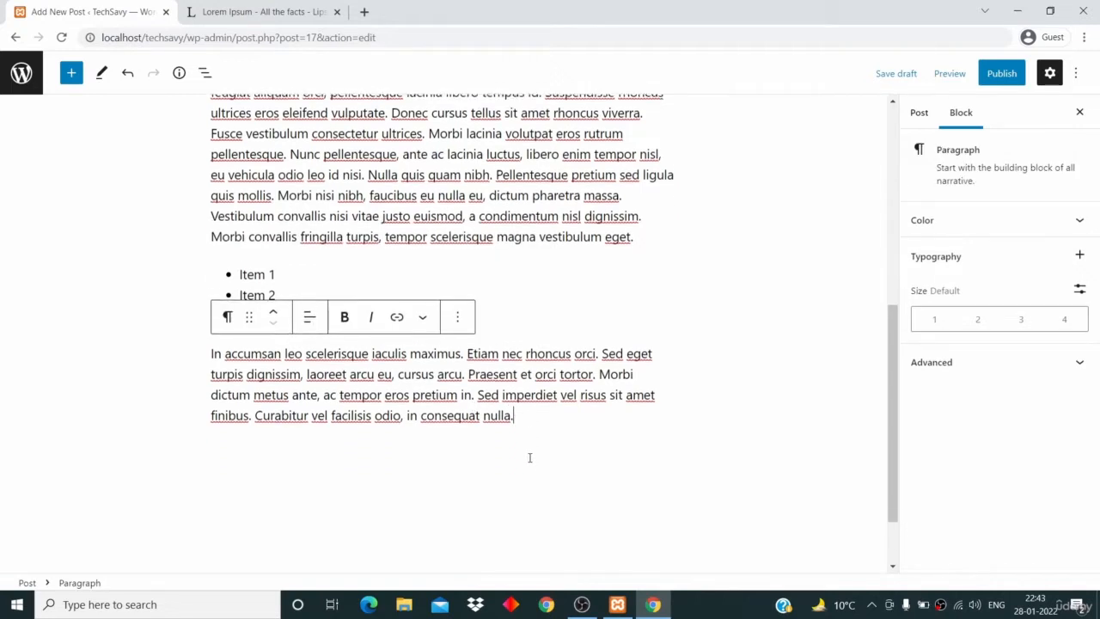
key("Return")
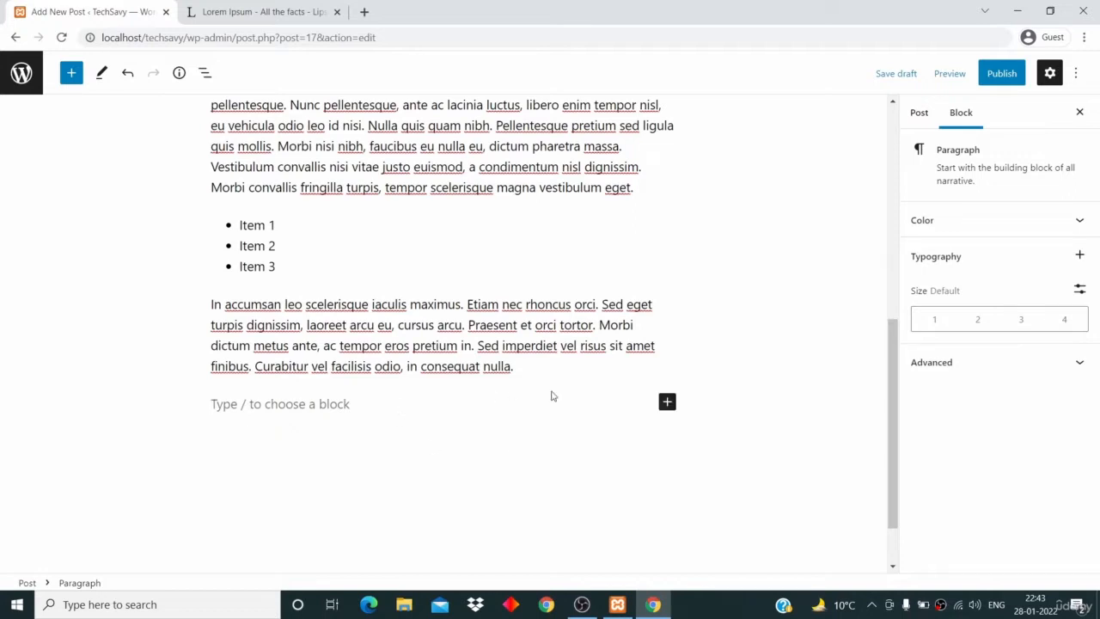
left_click(668, 403)
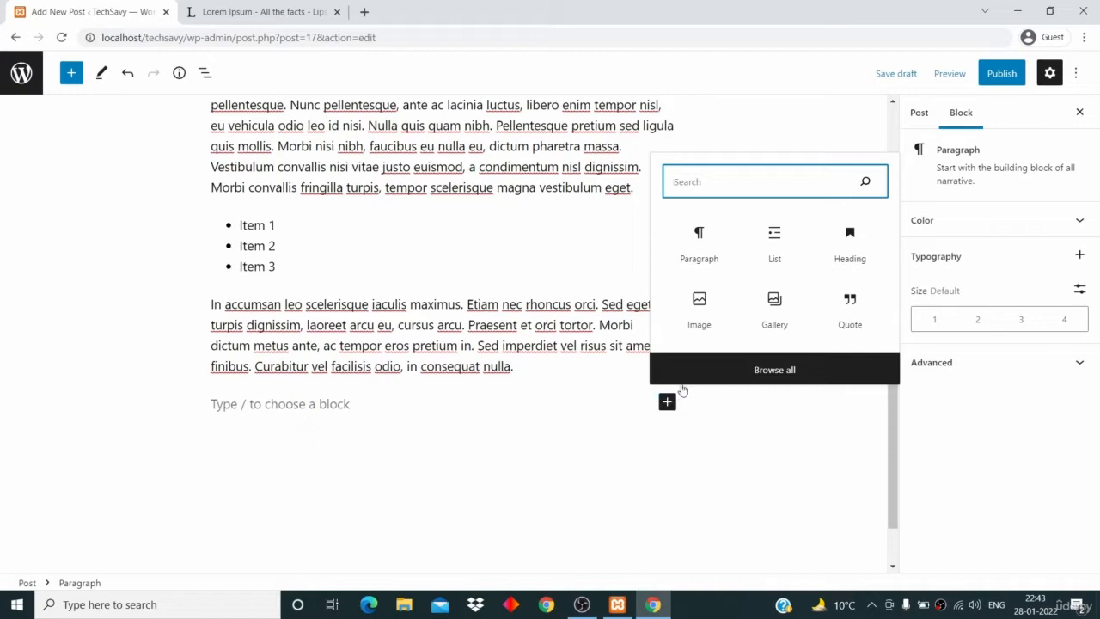
left_click(776, 244)
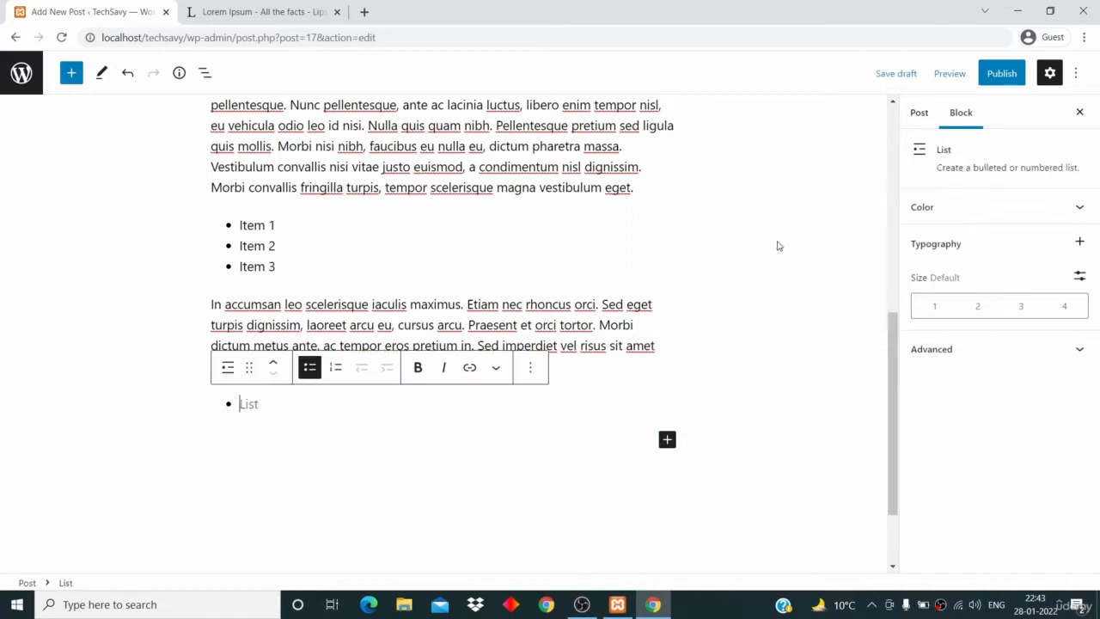
left_click(335, 368)
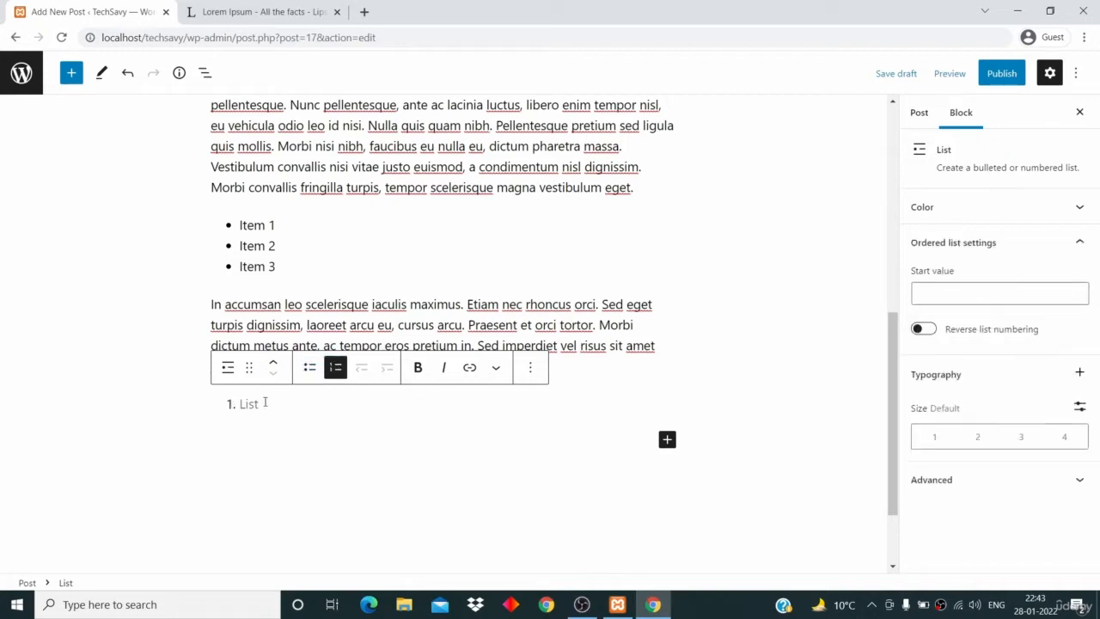
Step: Fill the numbered list with the entries "Item 1", "Item 2" and "Item 3"
type("Ite")
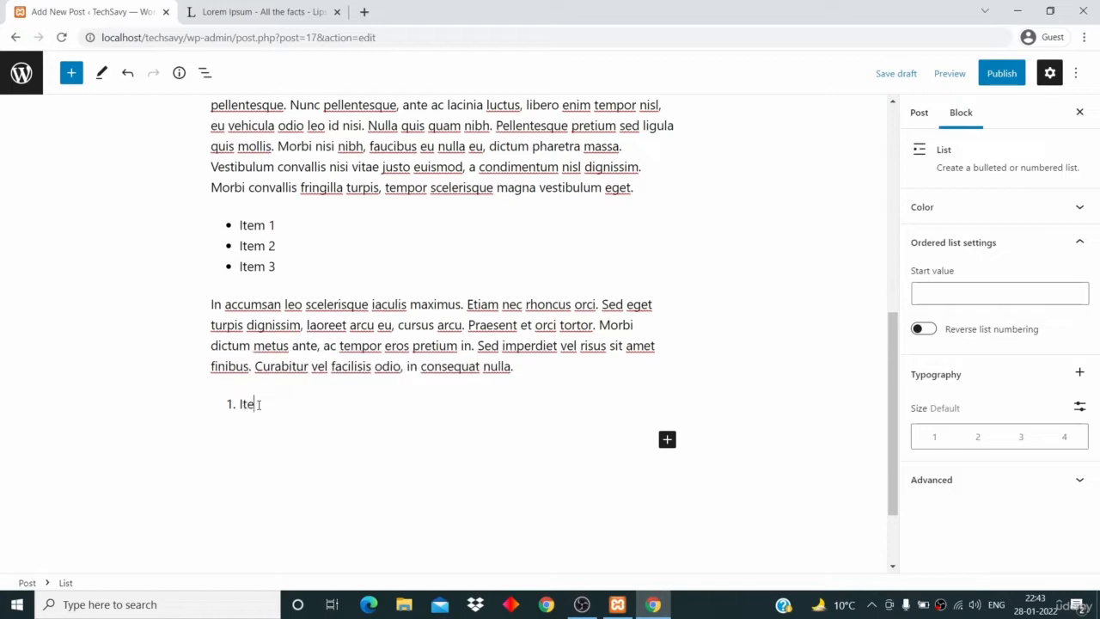
type("m 1")
key("Return")
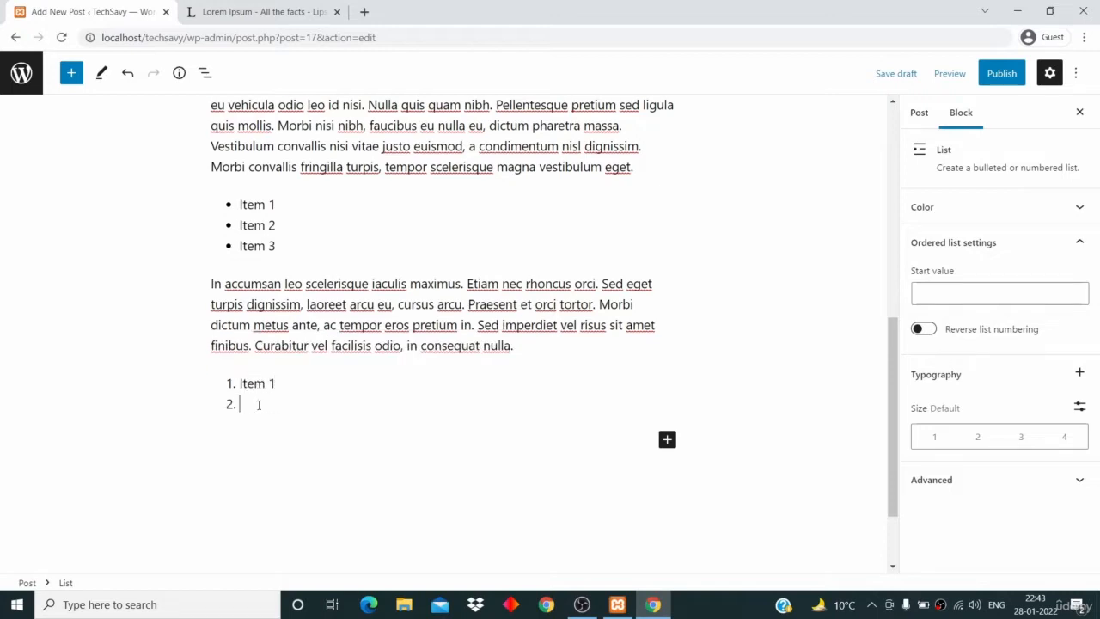
type("Item 3")
key("BackSpace")
type("2")
key("Return")
type("Item")
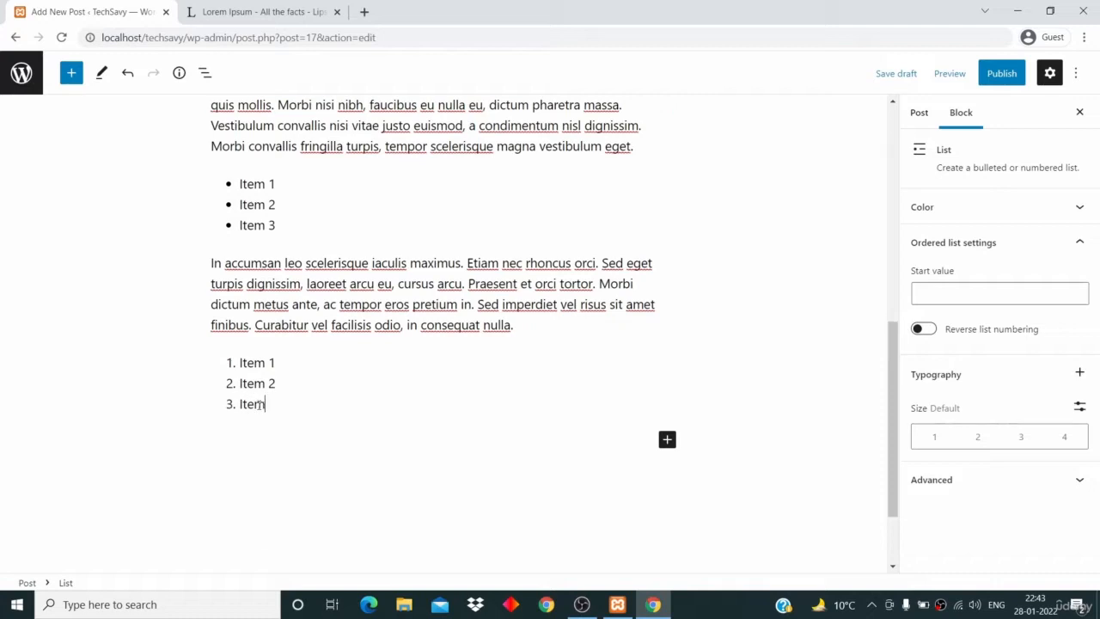
type(" 3")
left_click(351, 420)
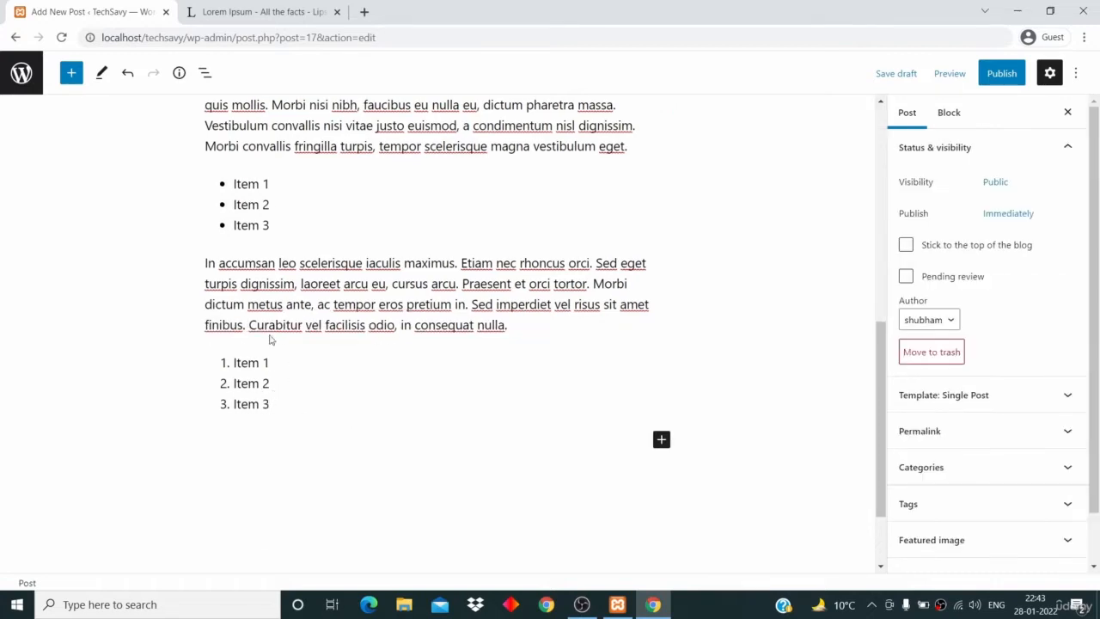
Step: Make the words "Lorem ipsum" at the start of the first paragraph bold
scroll(422, 354, "up", 5)
scroll(423, 351, "up", 1)
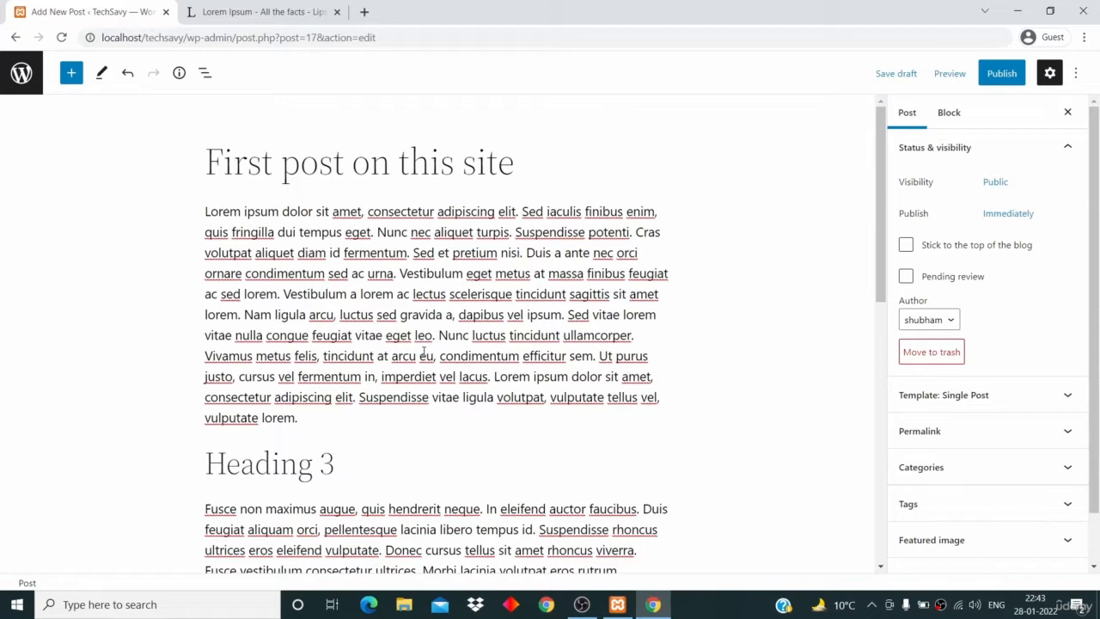
left_click(284, 210)
left_click_drag(286, 212, 210, 212)
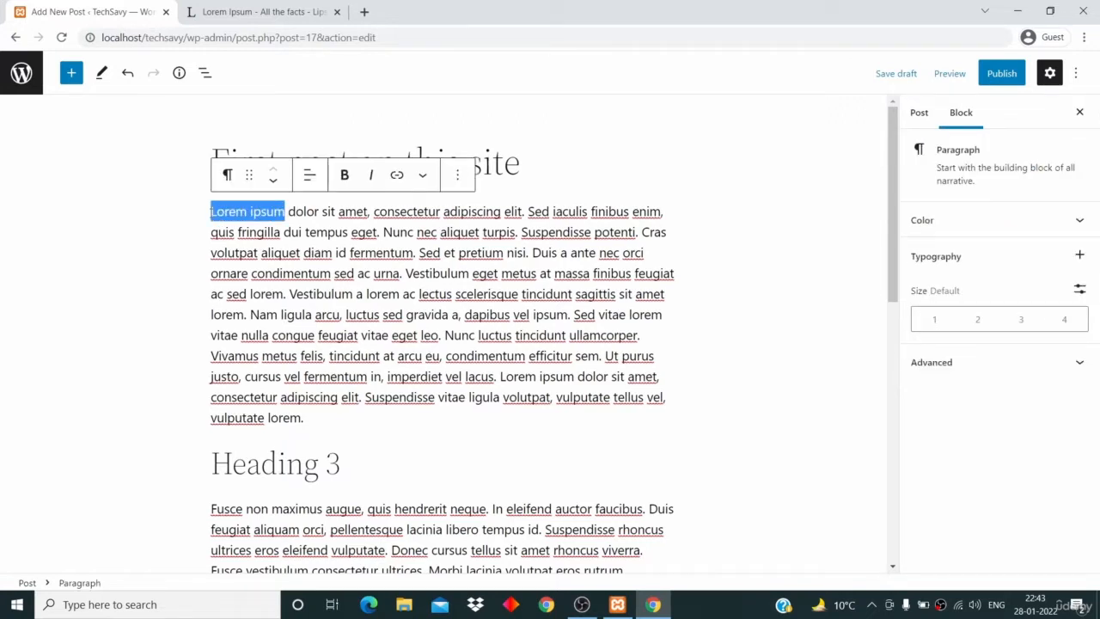
left_click(345, 176)
left_click(351, 296)
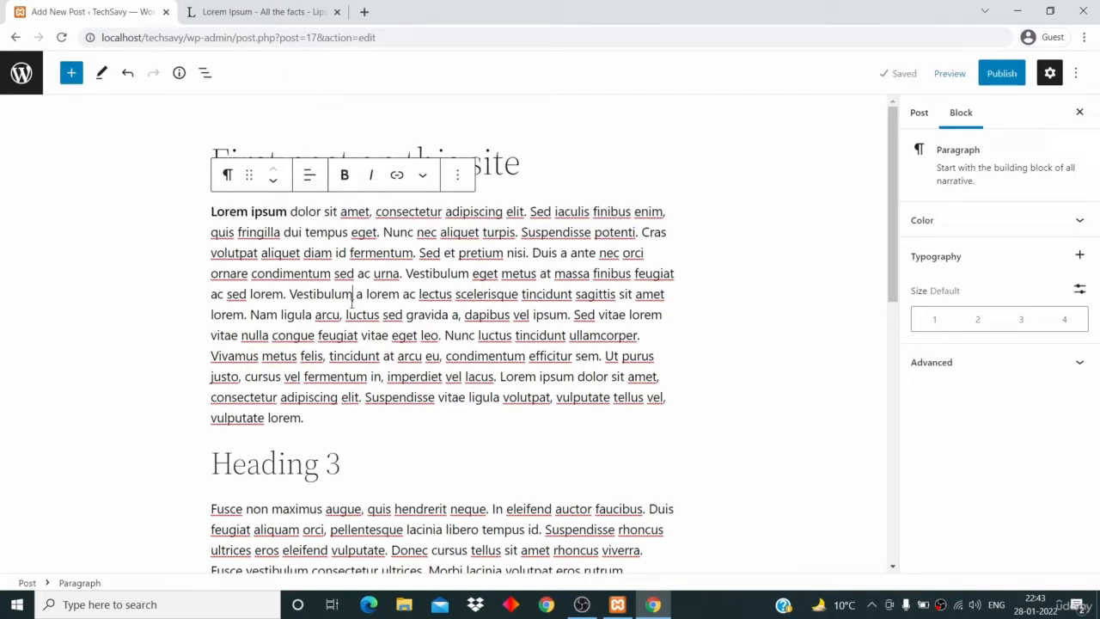
Step: Italicize the entire paragraph between the bulleted and numbered lists
scroll(352, 294, "down", 3)
scroll(352, 303, "down", 3)
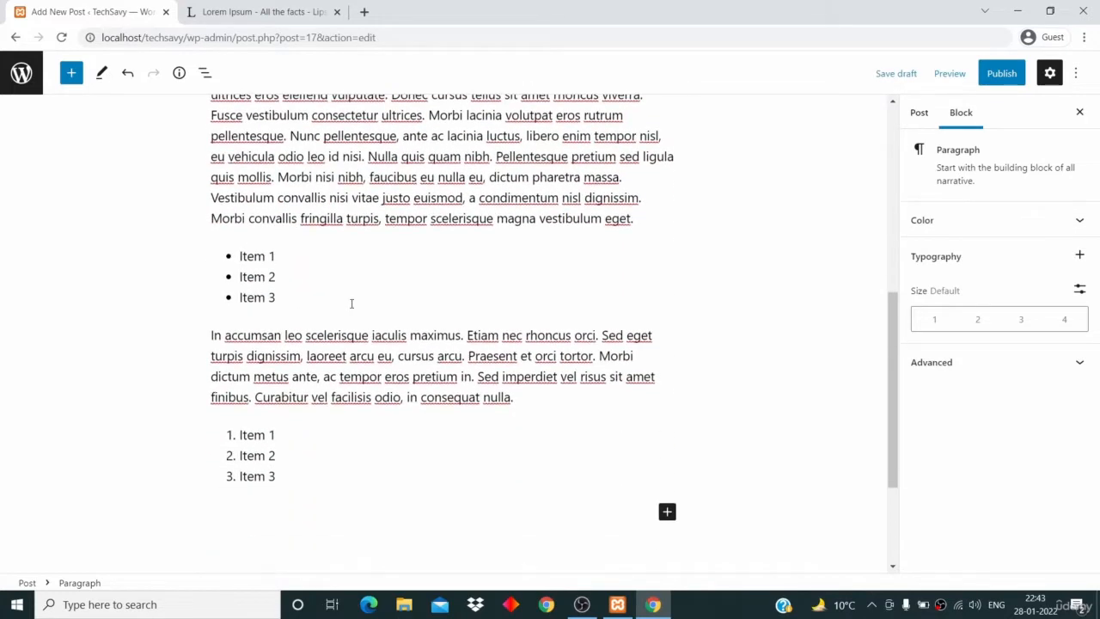
left_click_drag(530, 400, 210, 335)
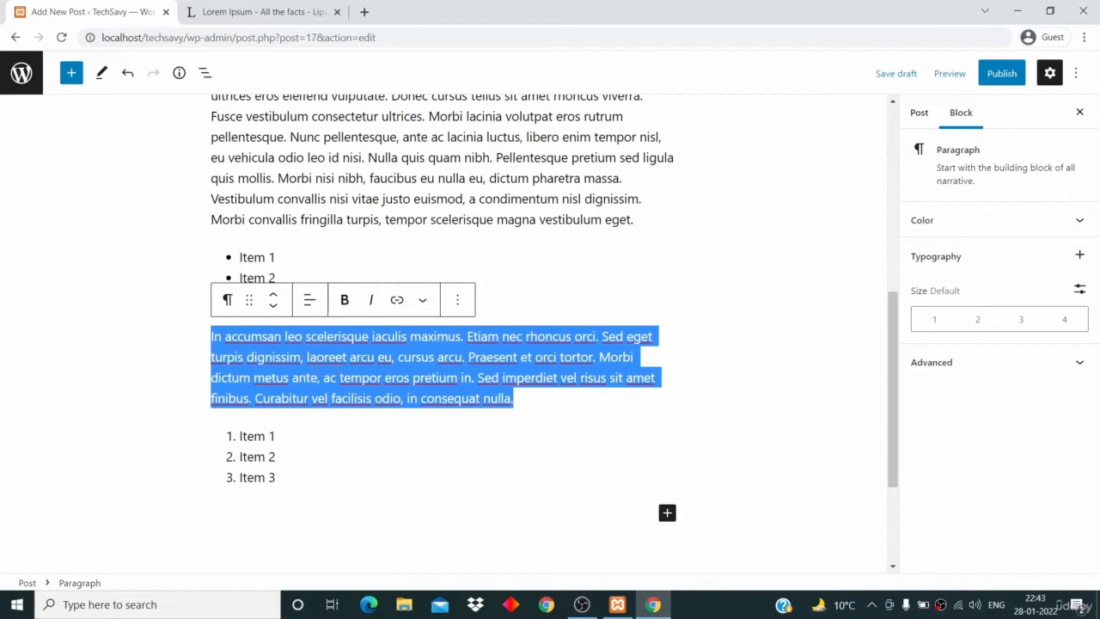
left_click(373, 305)
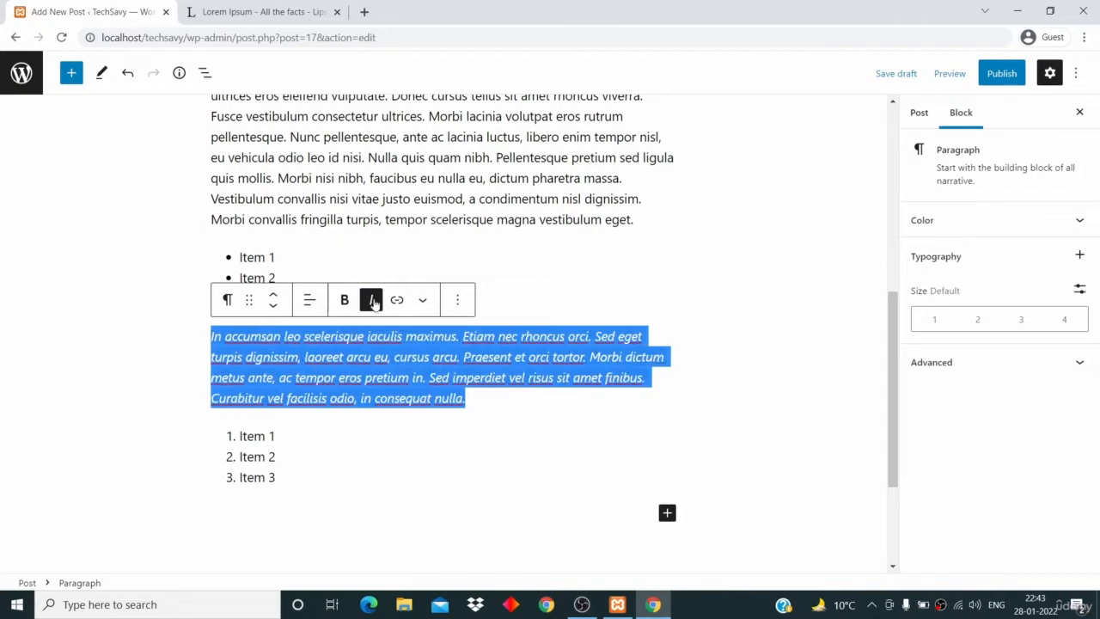
left_click(484, 387)
left_click(510, 423)
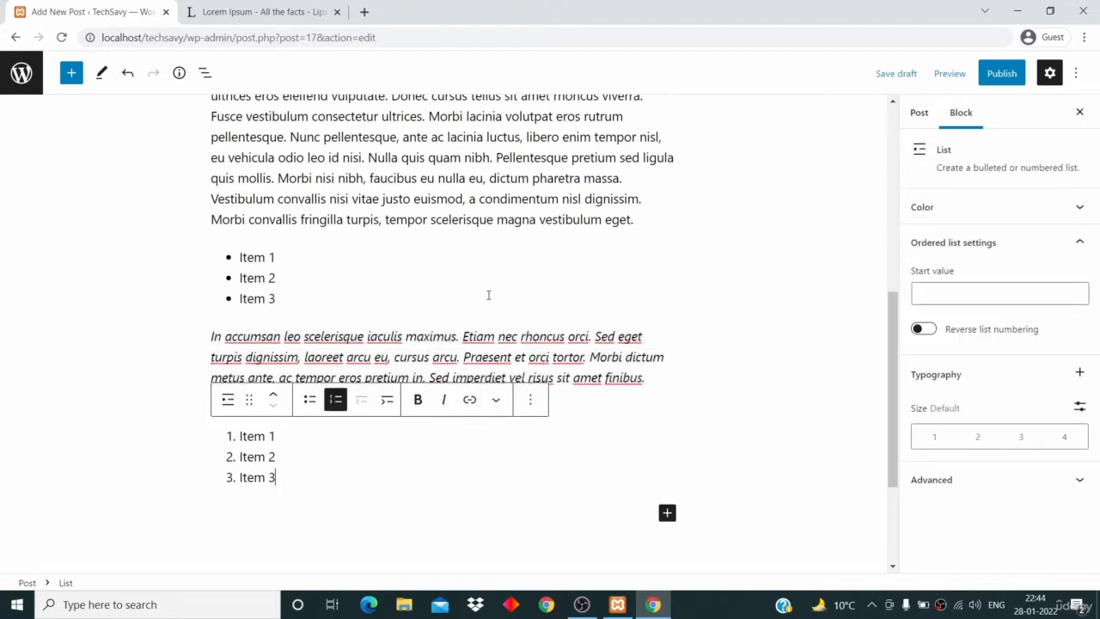
scroll(488, 294, "up", 5)
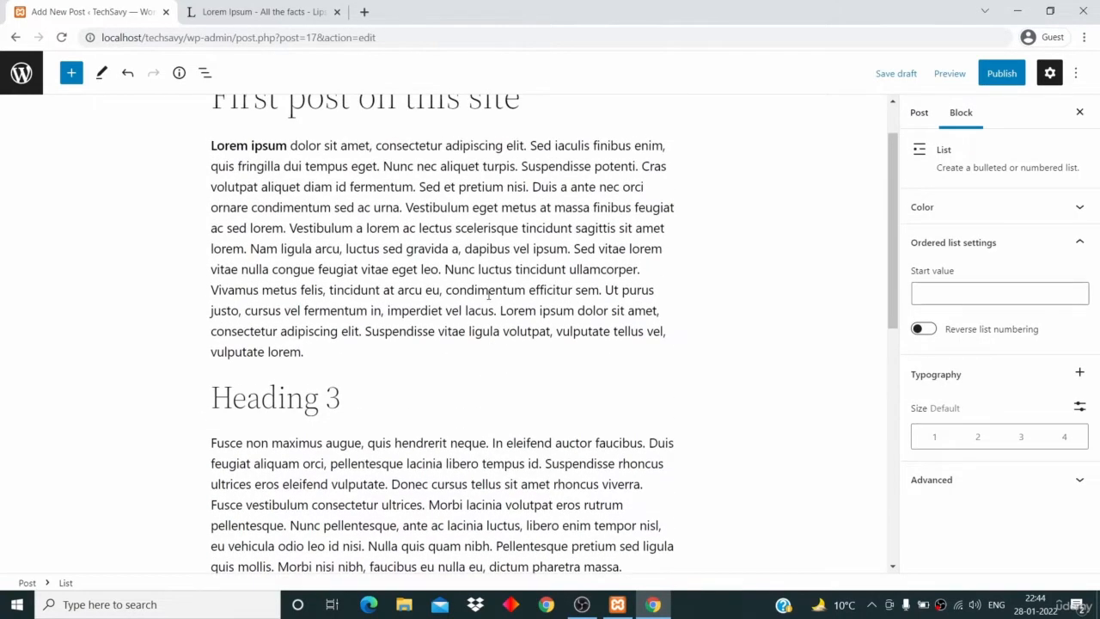
scroll(488, 295, "down", 5)
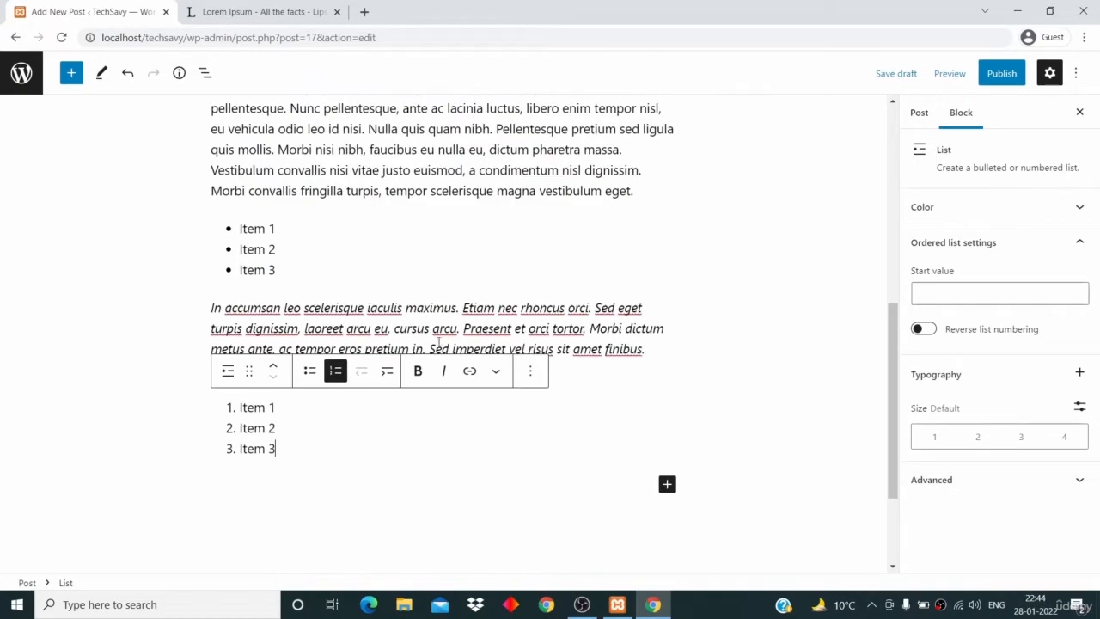
Step: Switch to the Lorem Ipsum site, load the lipsum.com home page and copy its address
scroll(453, 307, "up", 3)
scroll(453, 306, "up", 2)
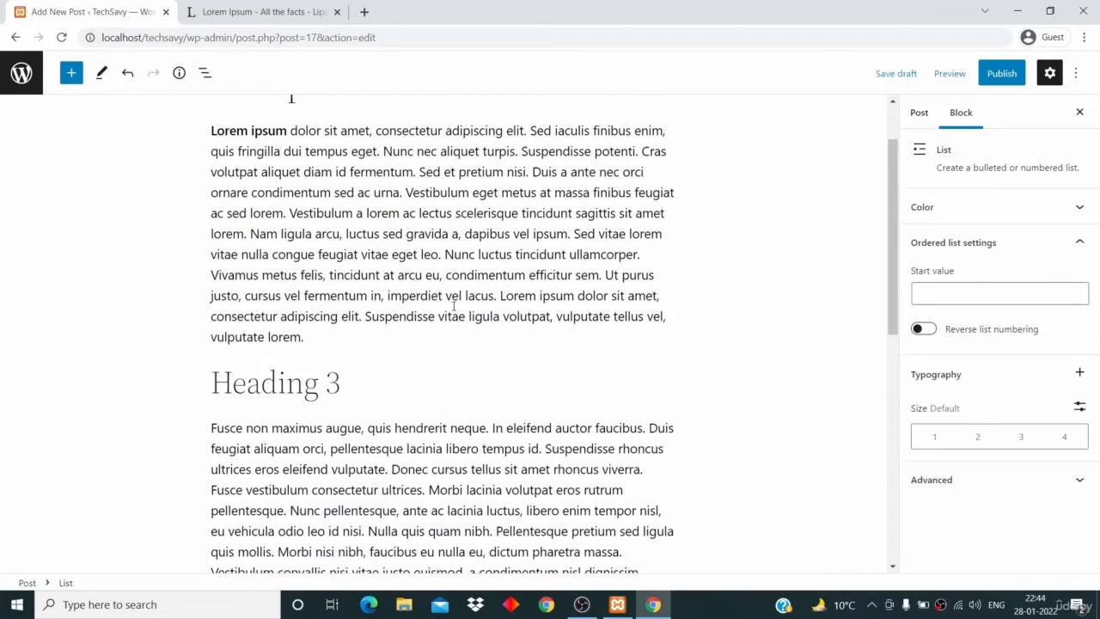
scroll(454, 305, "up", 1)
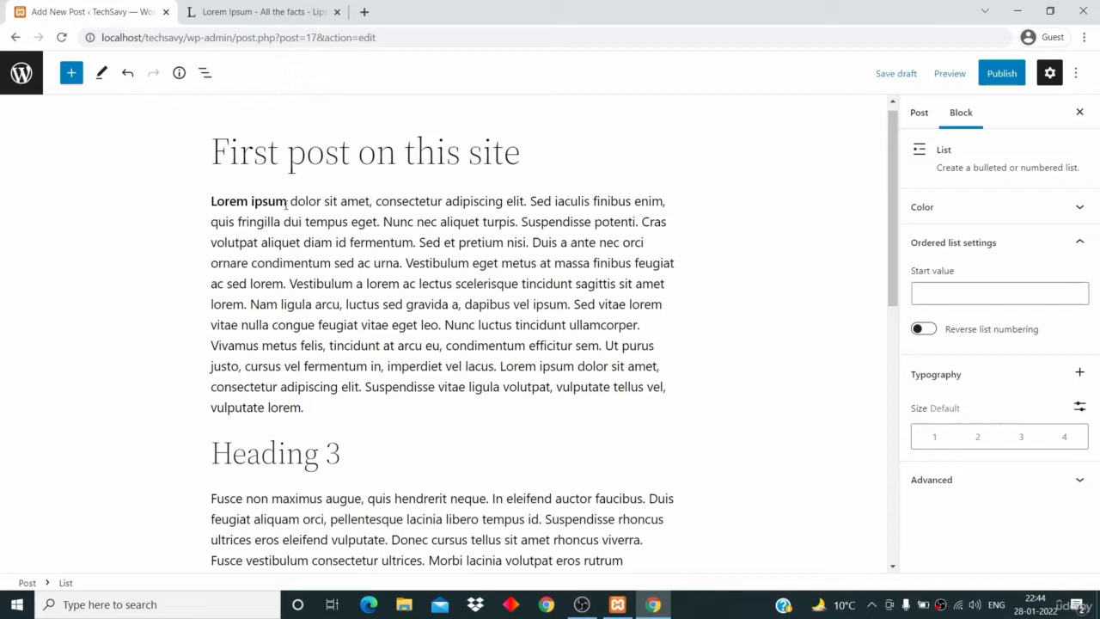
left_click_drag(286, 201, 209, 201)
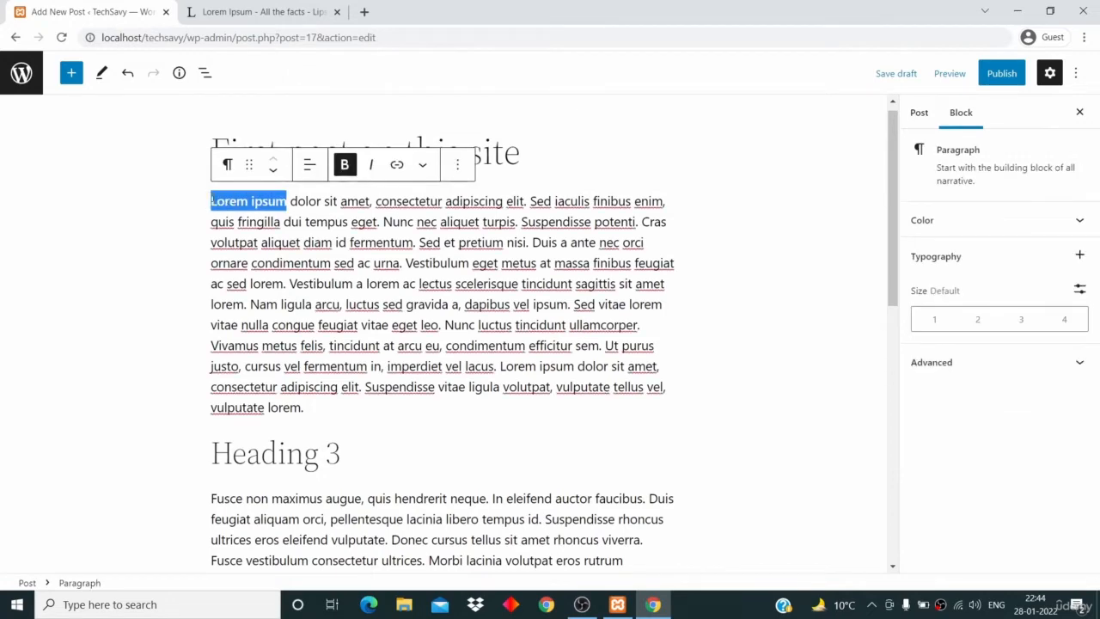
left_click(247, 9)
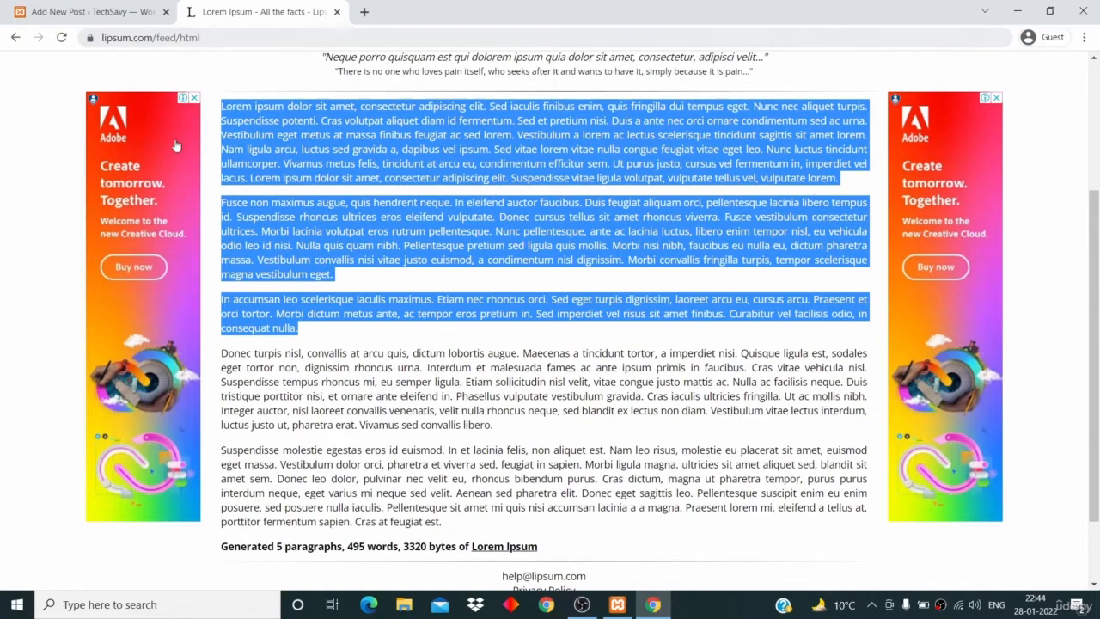
scroll(199, 163, "up", 3)
left_click(555, 222)
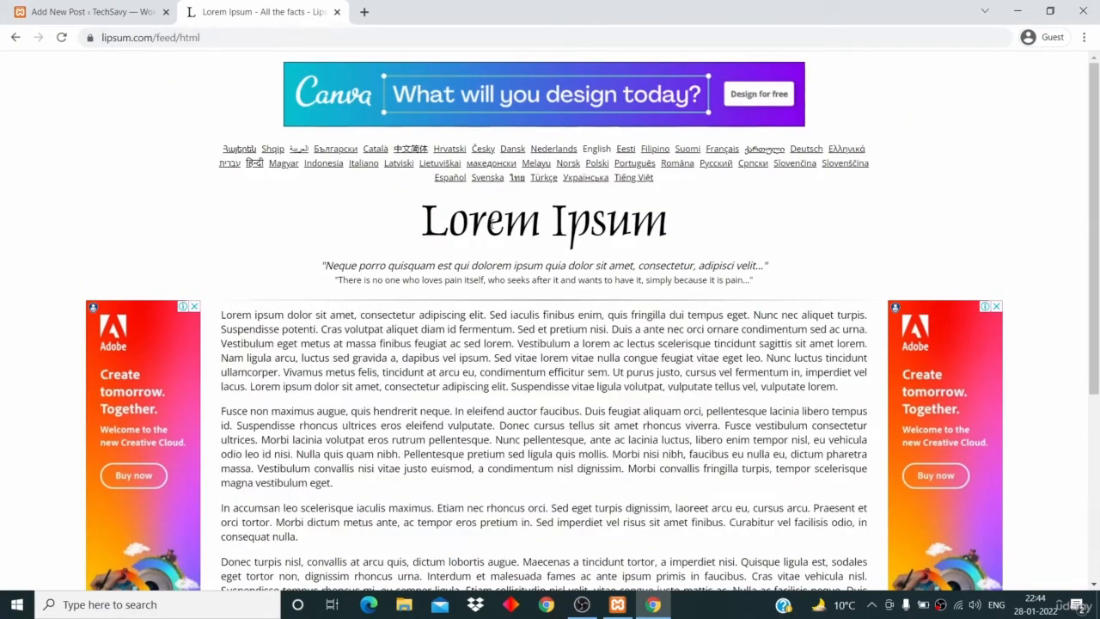
left_click_drag(156, 41, 322, 32)
key("BackSpace")
key("Return")
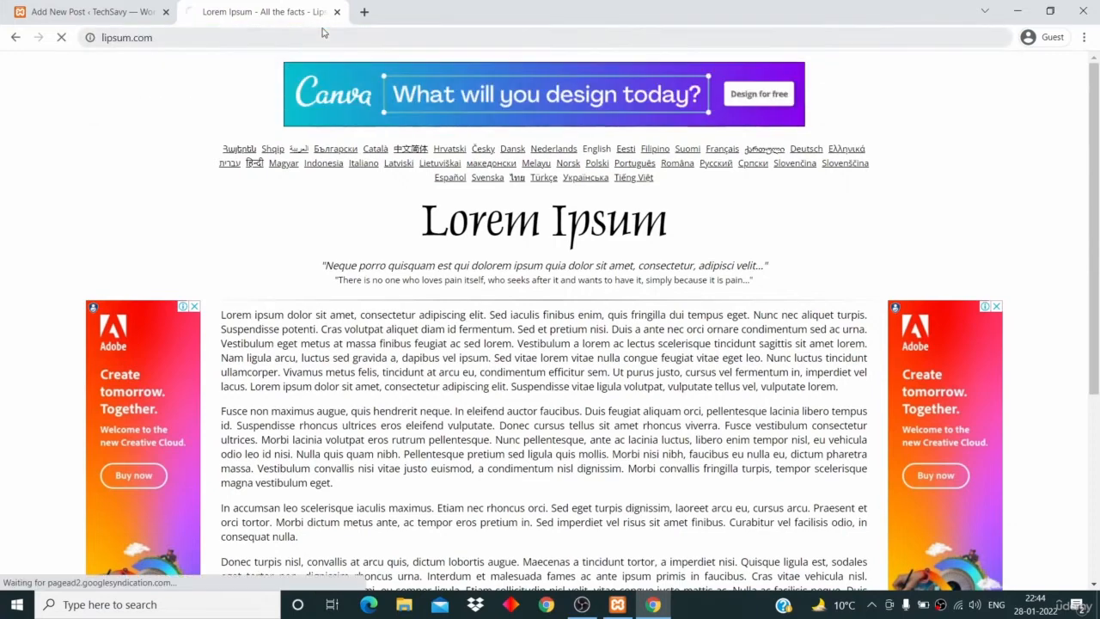
left_click(217, 38)
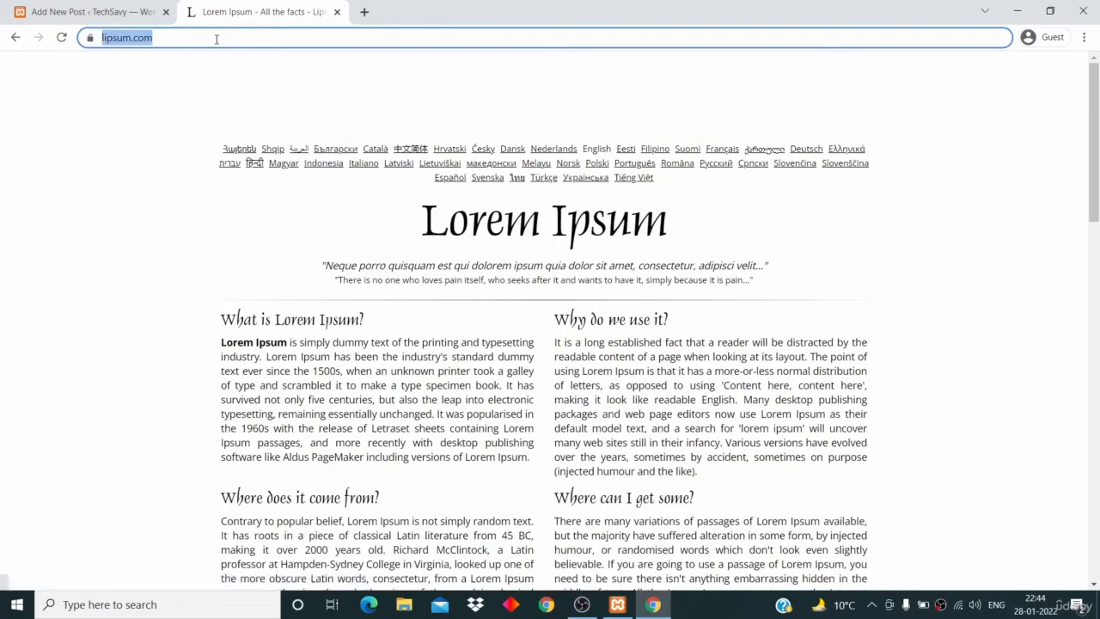
right_click(141, 39)
left_click(193, 120)
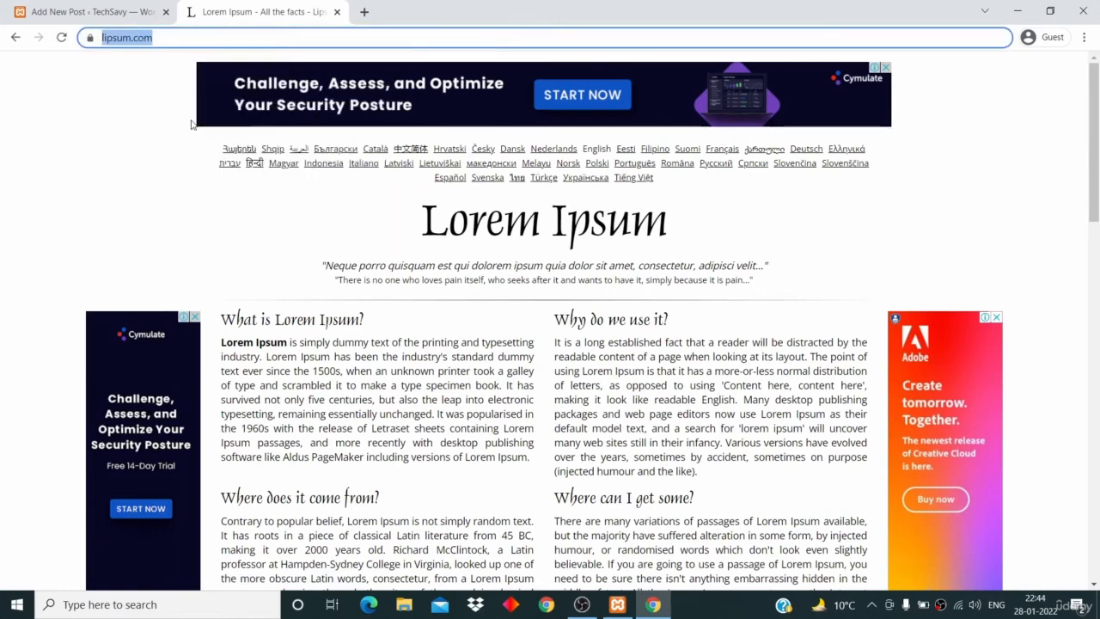
left_click(95, 12)
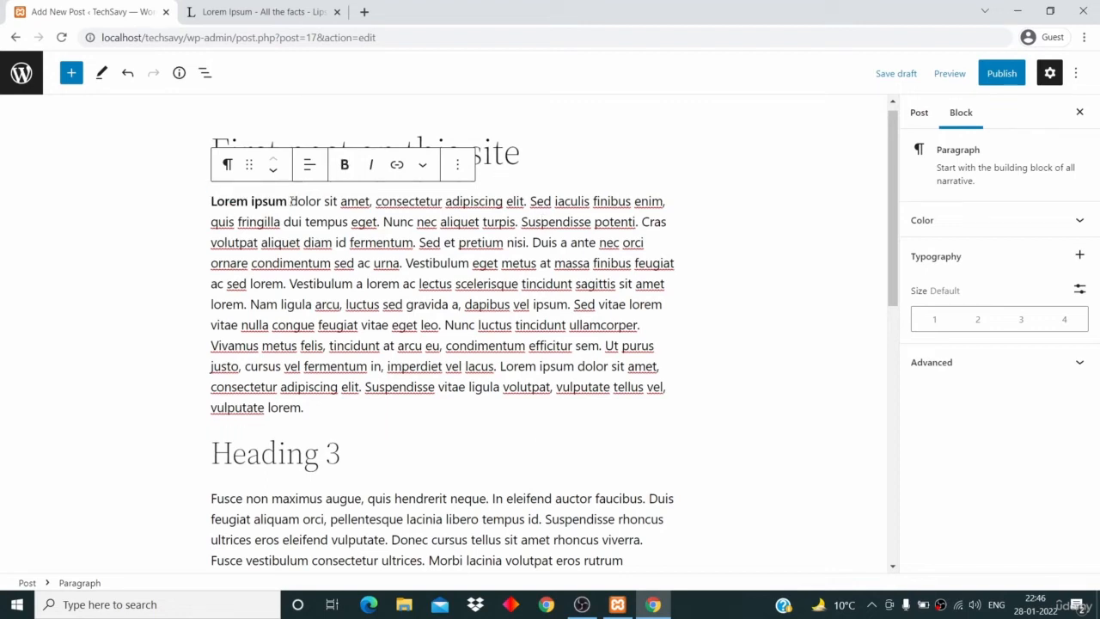
left_click_drag(290, 201, 209, 200)
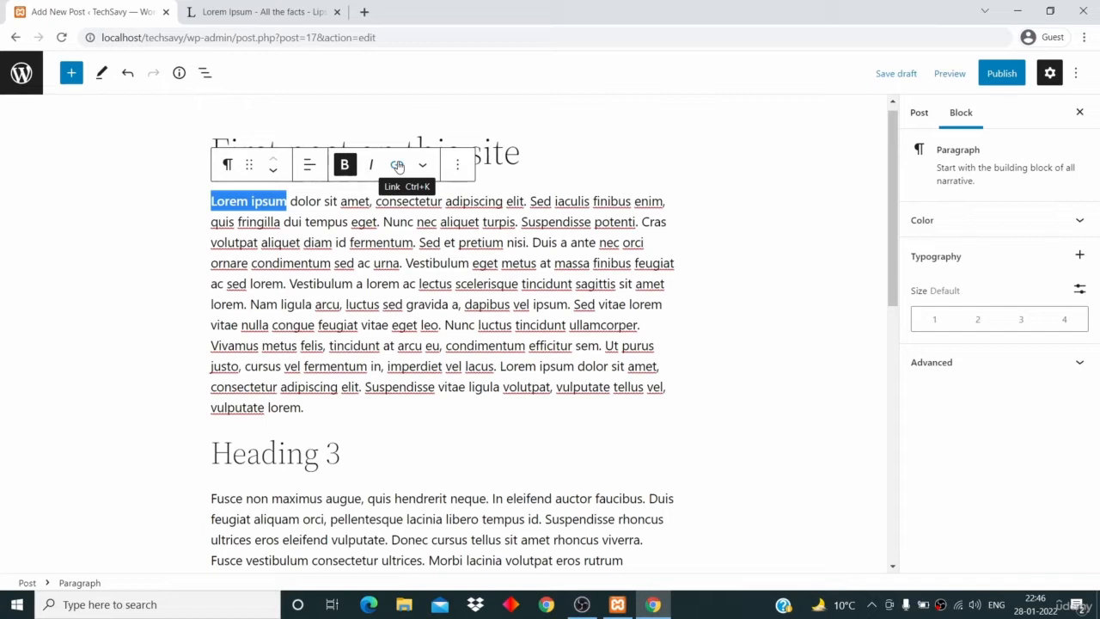
left_click(397, 166)
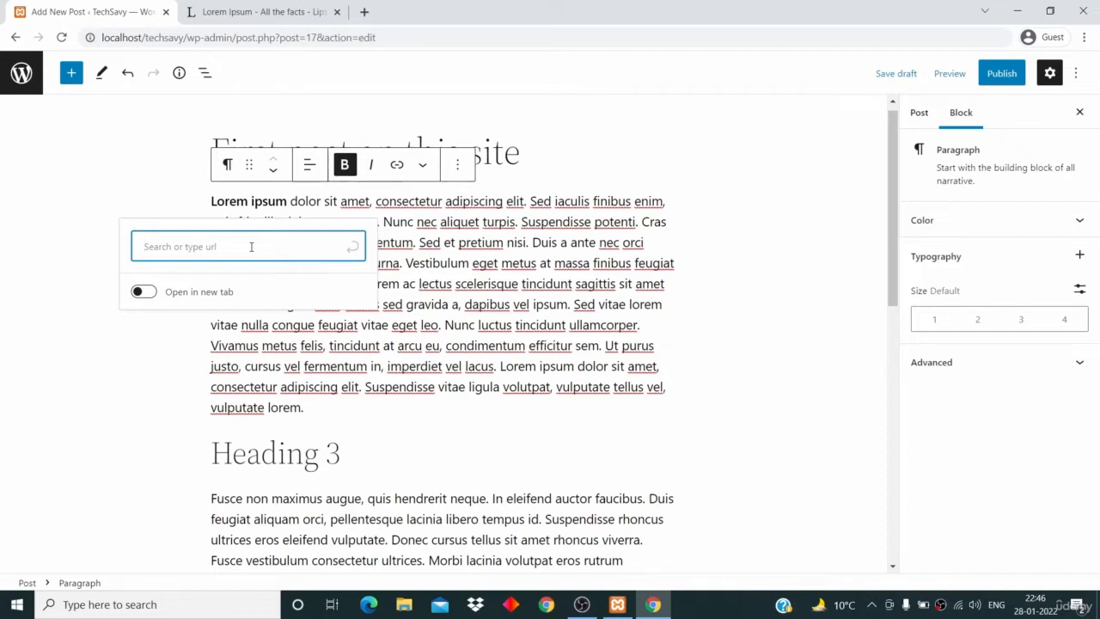
key("ctrl+v")
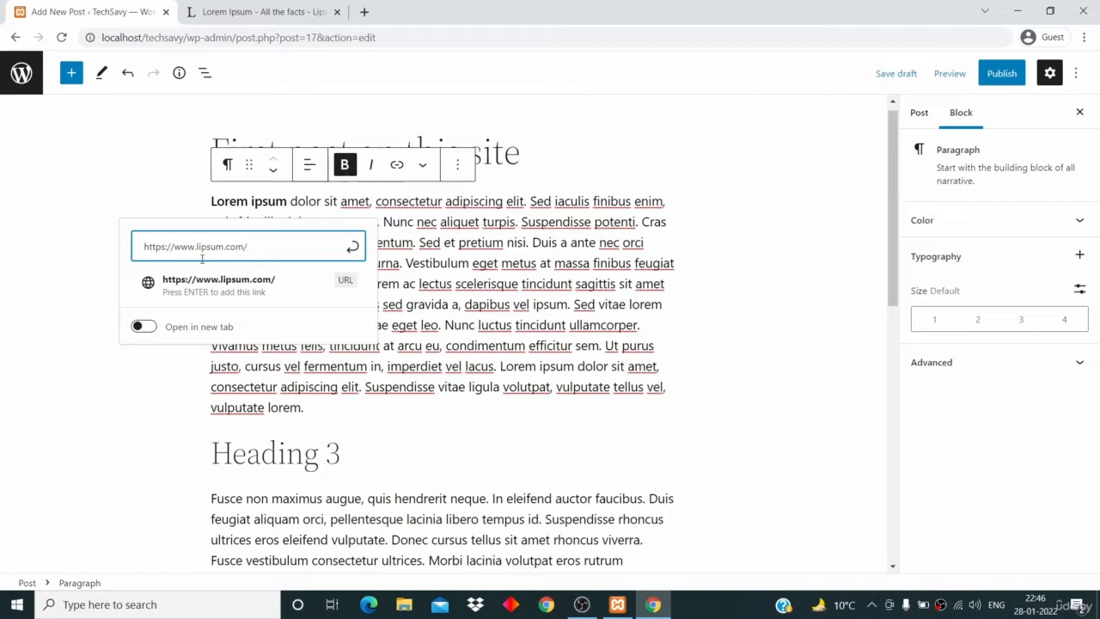
left_click(142, 326)
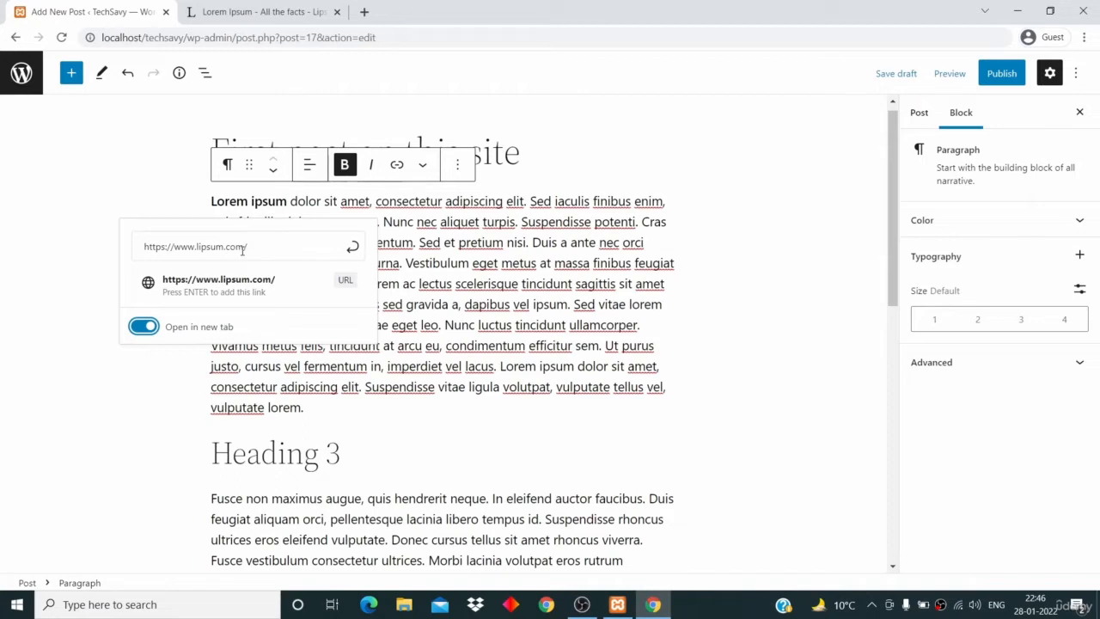
left_click(261, 247)
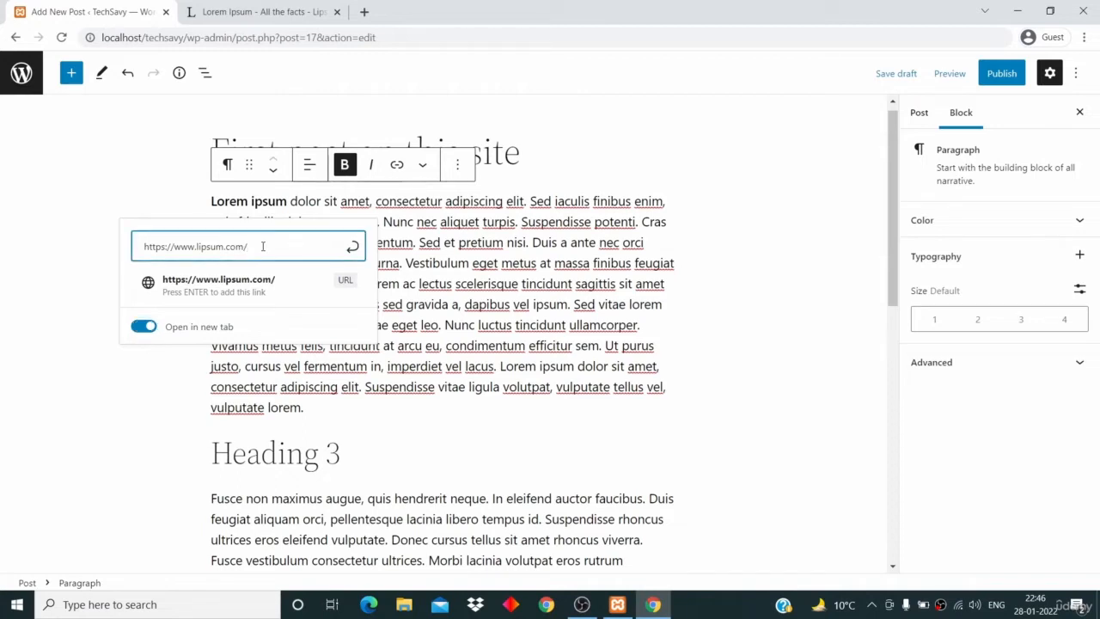
key("Return")
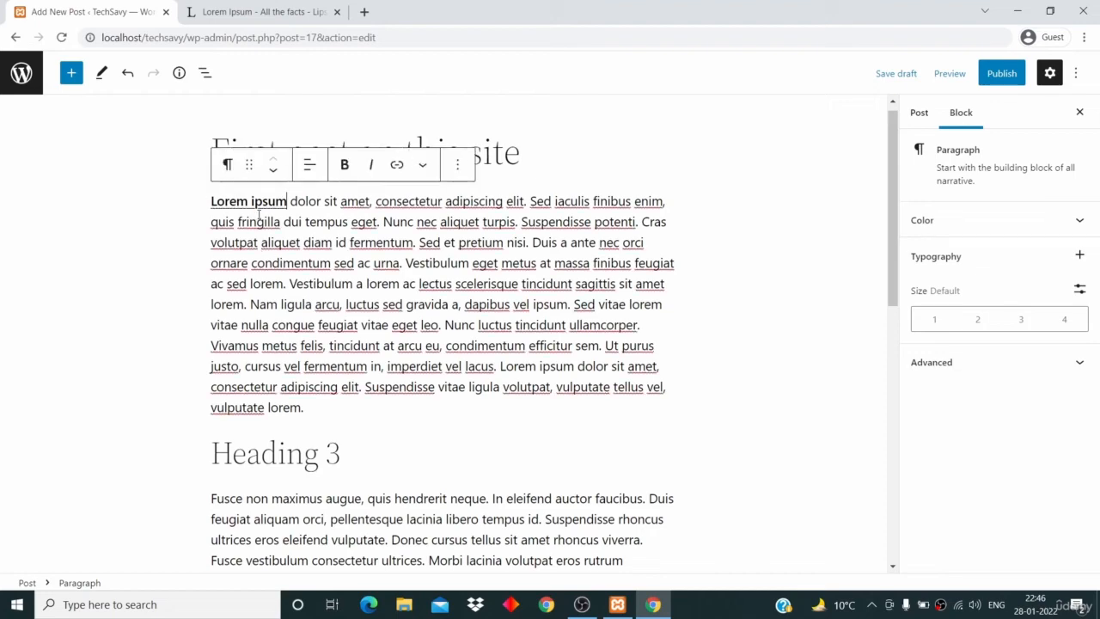
Step: Insert a Quote block between the italic paragraph and the numbered list
scroll(290, 295, "down", 2)
scroll(291, 294, "up", 2)
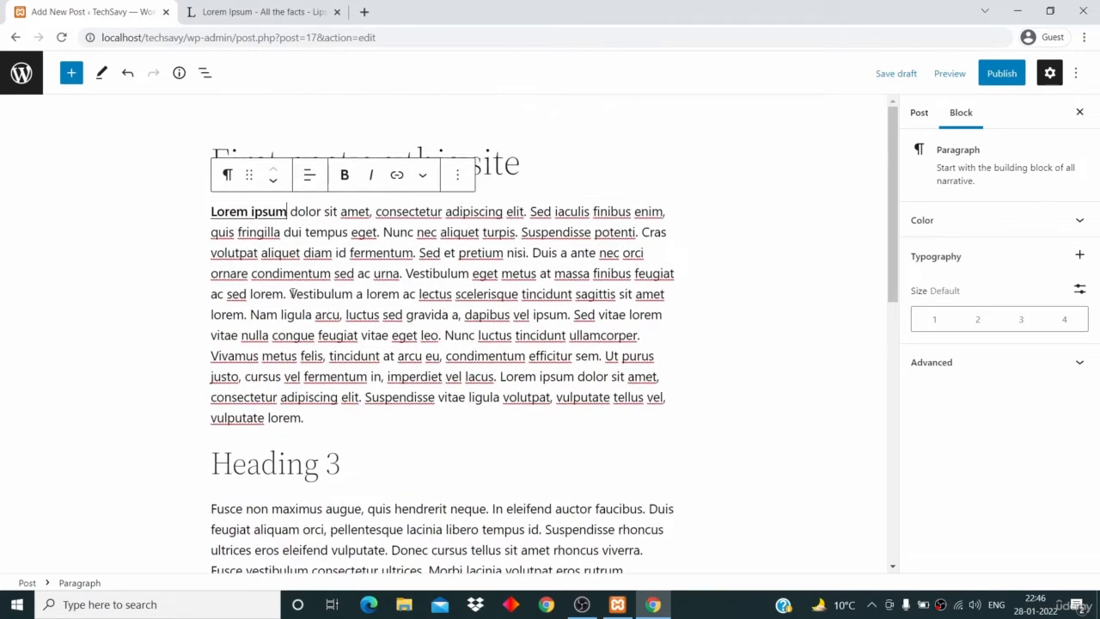
scroll(380, 456, "down", 5)
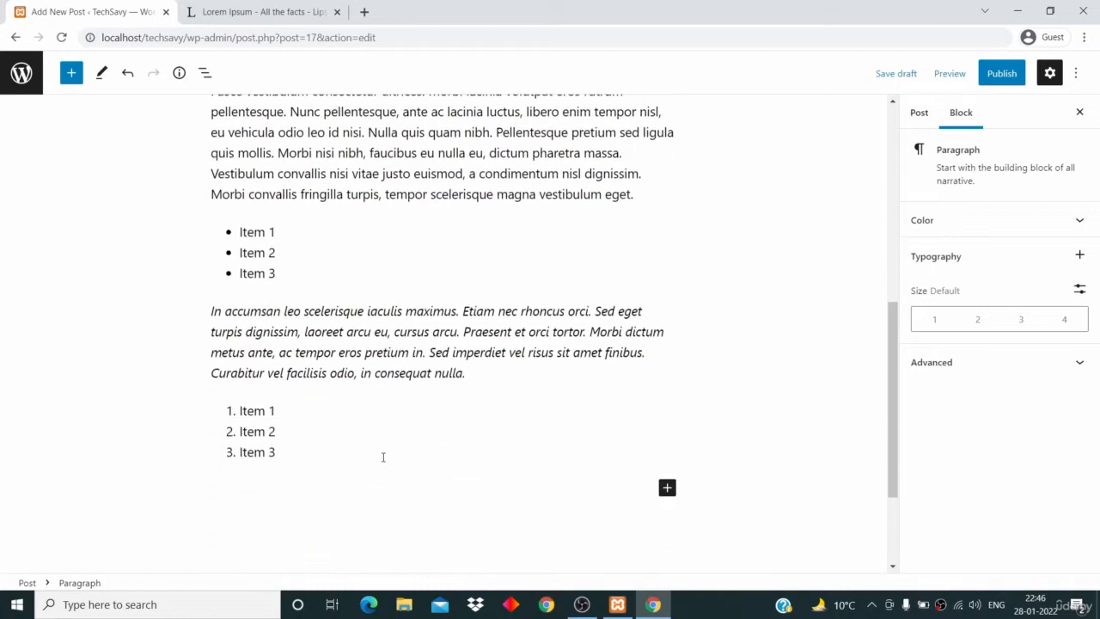
left_click(486, 374)
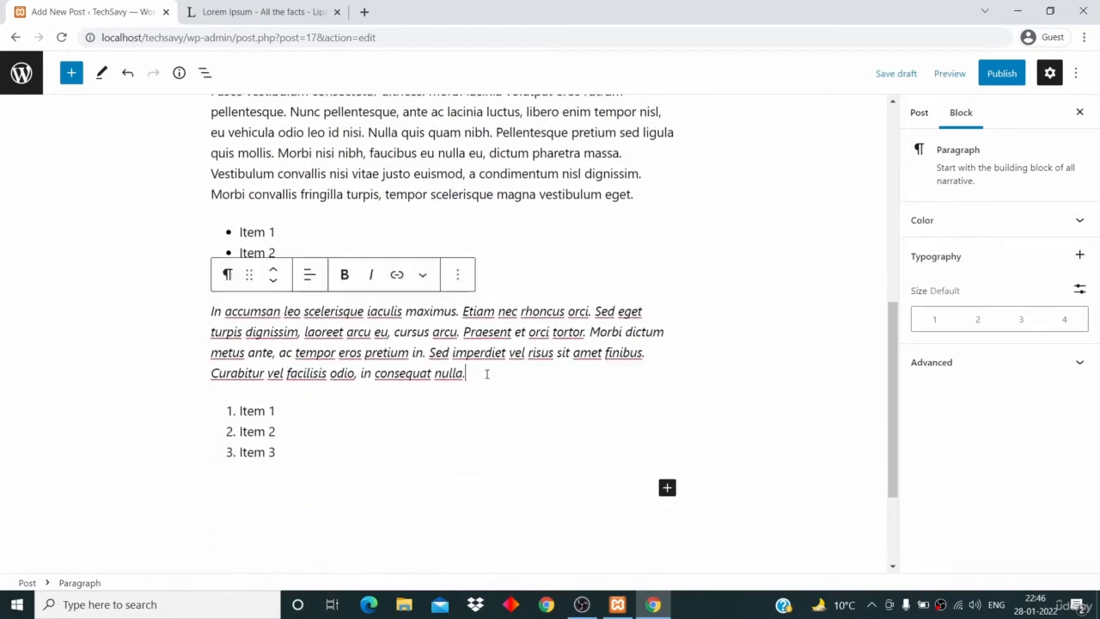
key("Return")
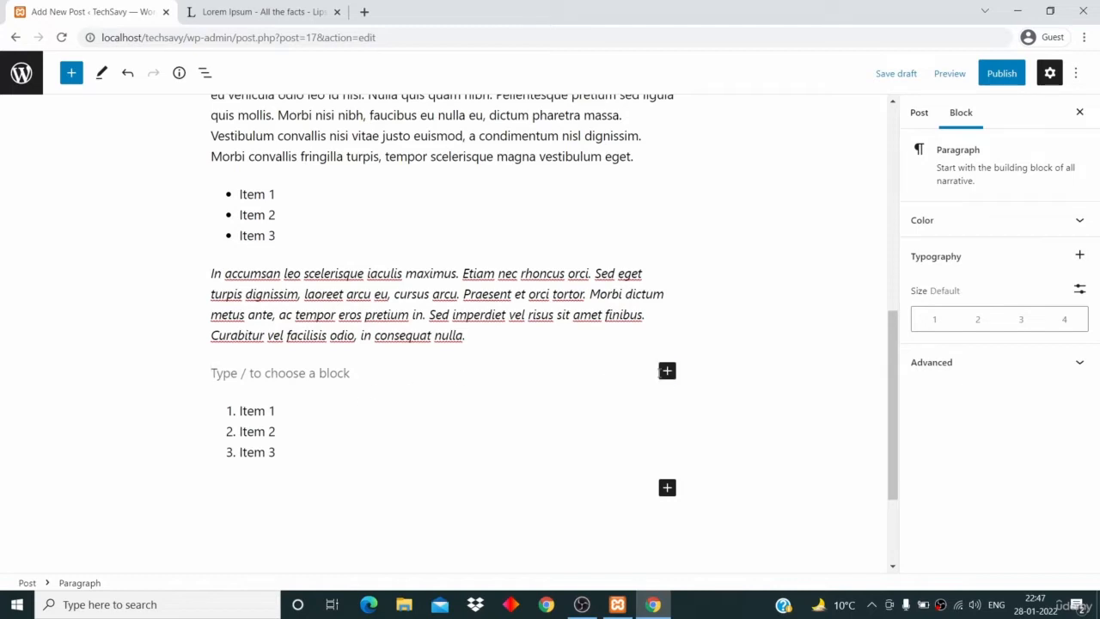
left_click(669, 372)
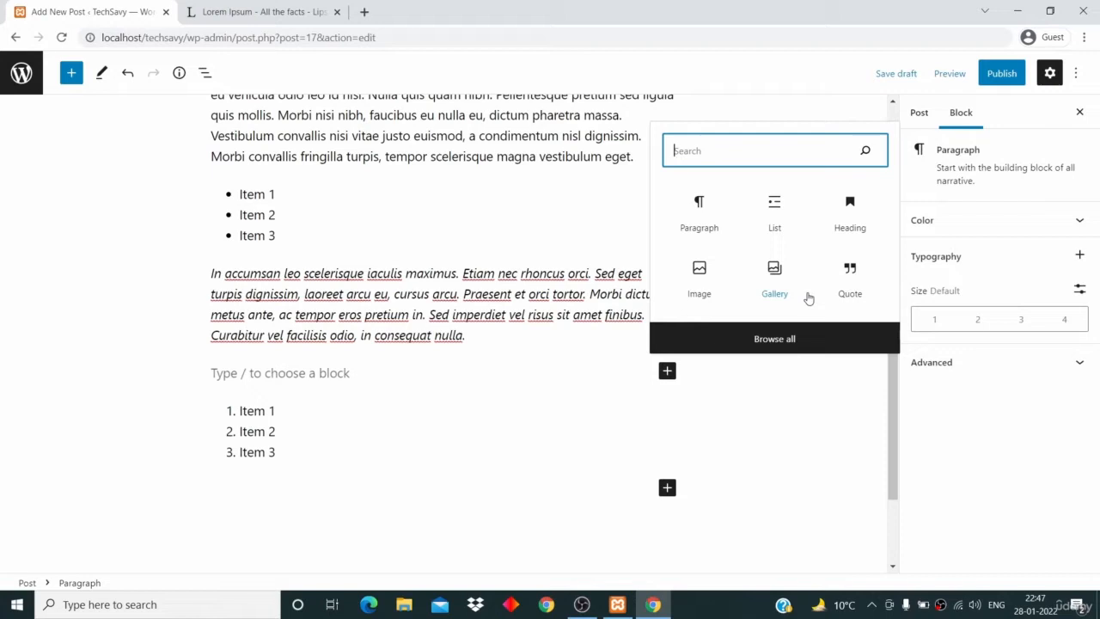
left_click(853, 280)
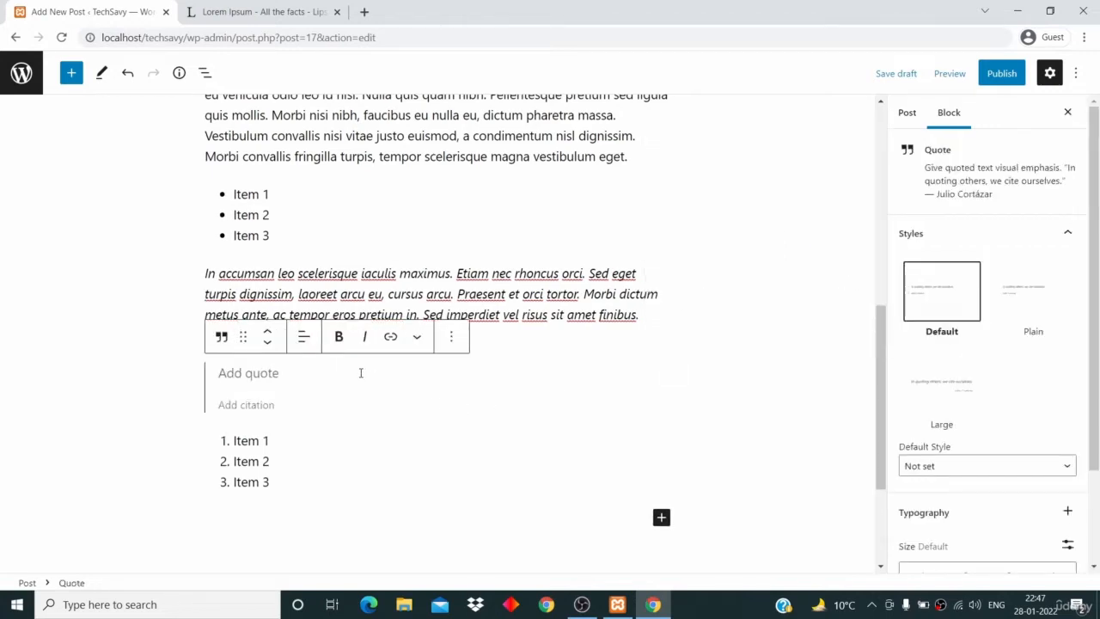
Step: Enter "I think therefore I am" as the quote text, leave the citation empty and deselect the block
type("I thi")
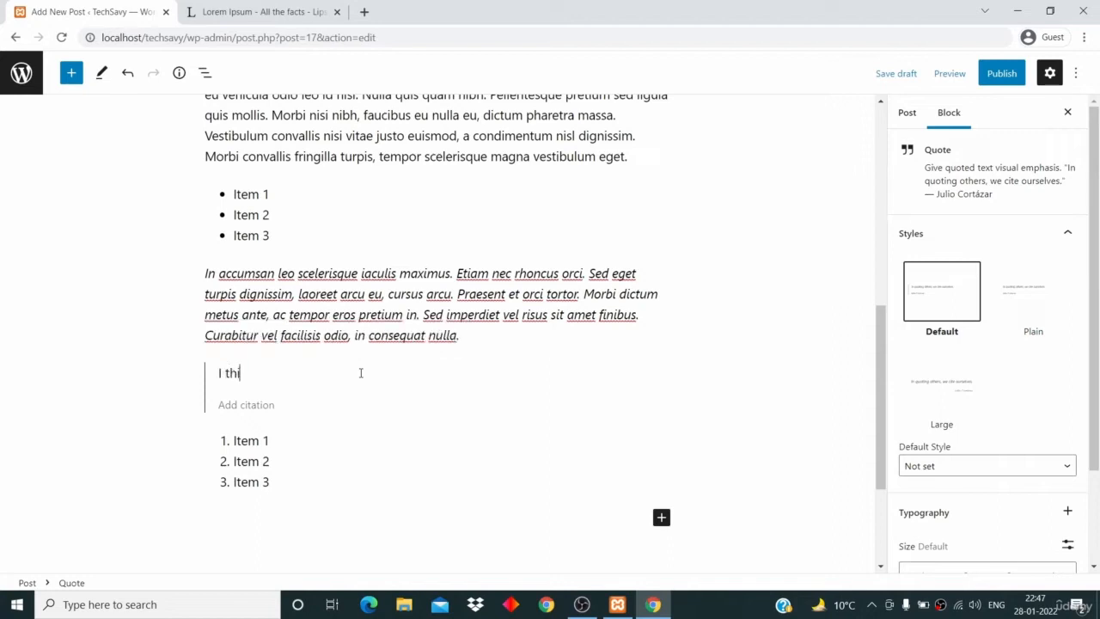
type("nk there fore I am")
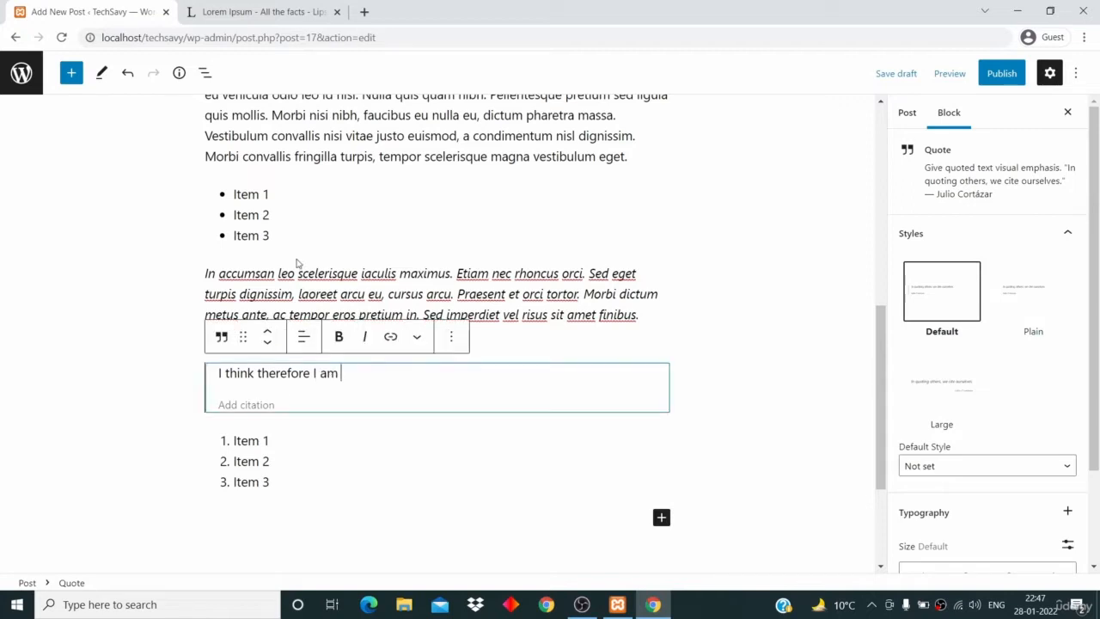
left_click(327, 284)
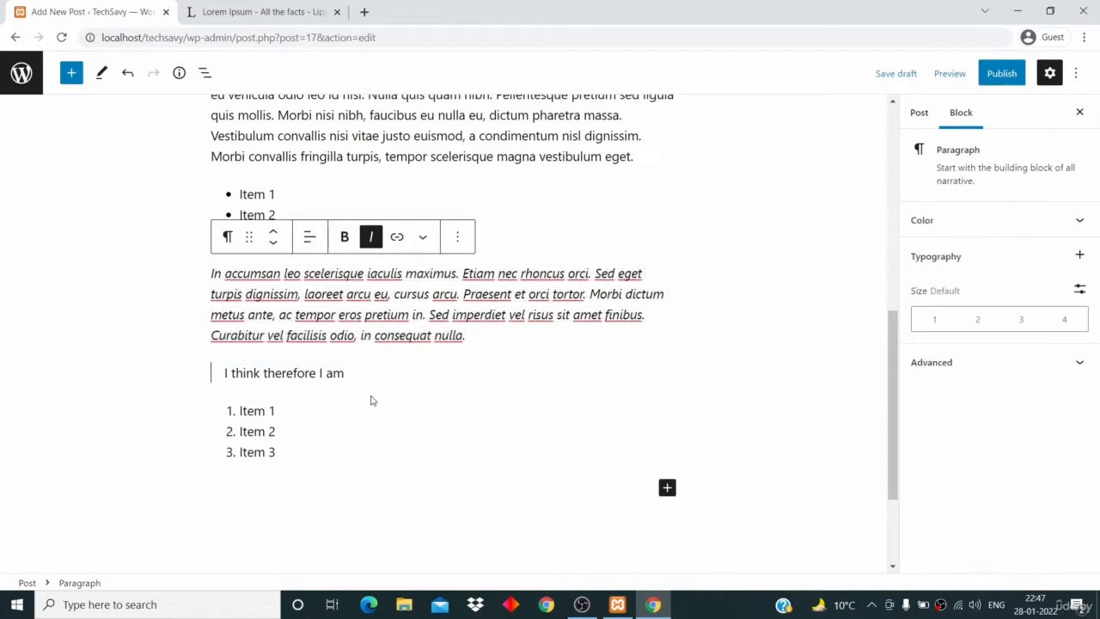
left_click(368, 445)
left_click(364, 476)
scroll(533, 390, "up", 1)
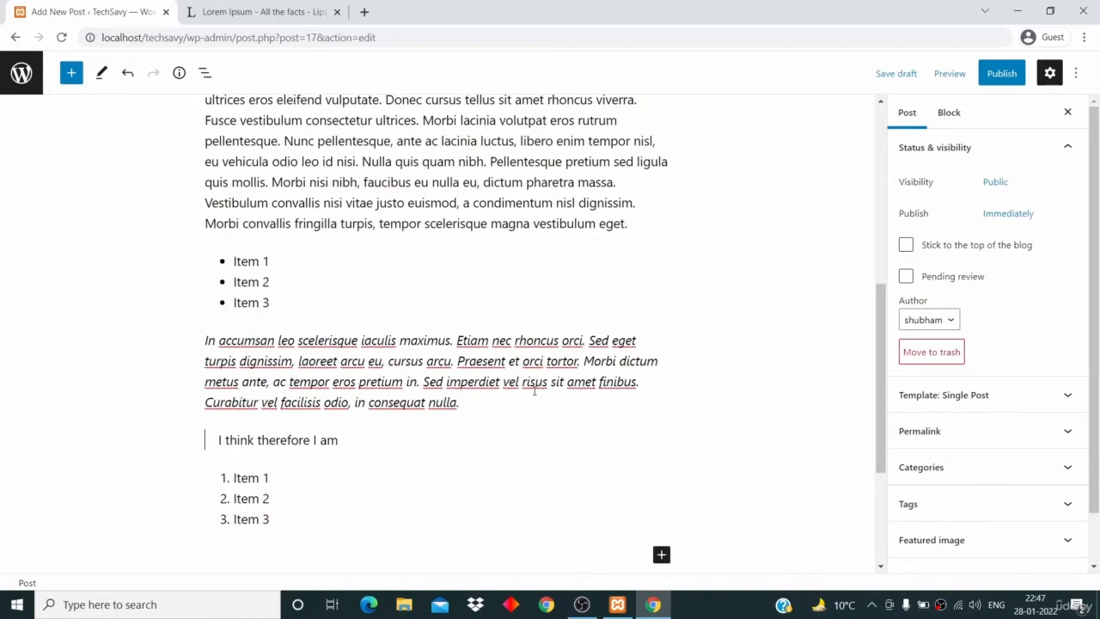
Step: Browse the full block library and examine the available Text, Media and Design blocks, including Table, Cover, File and Audio
scroll(534, 390, "down", 2)
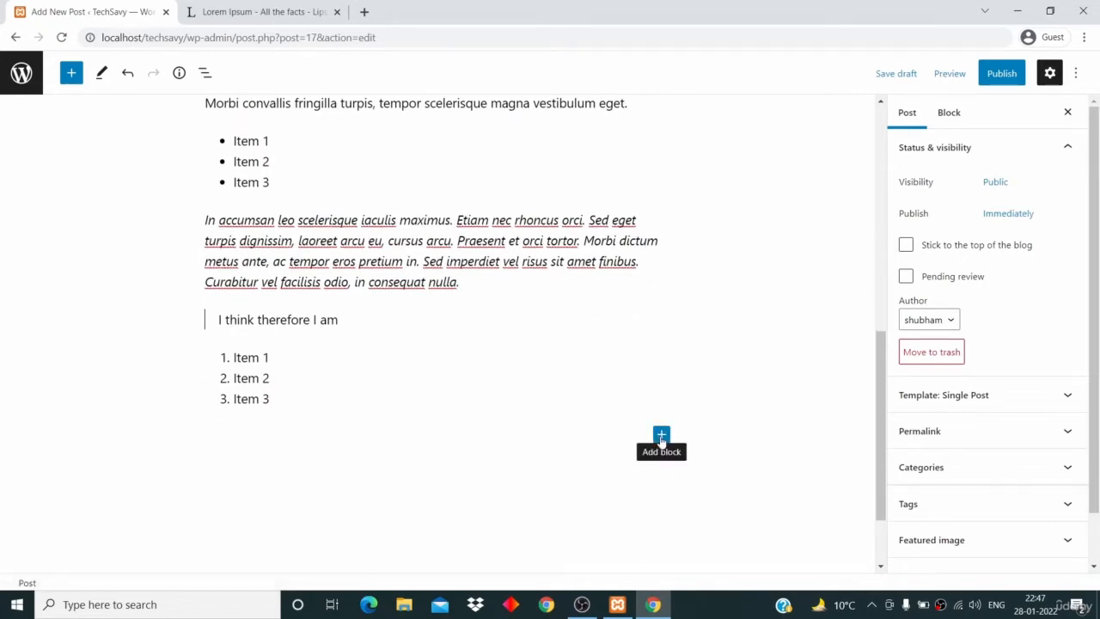
left_click(660, 436)
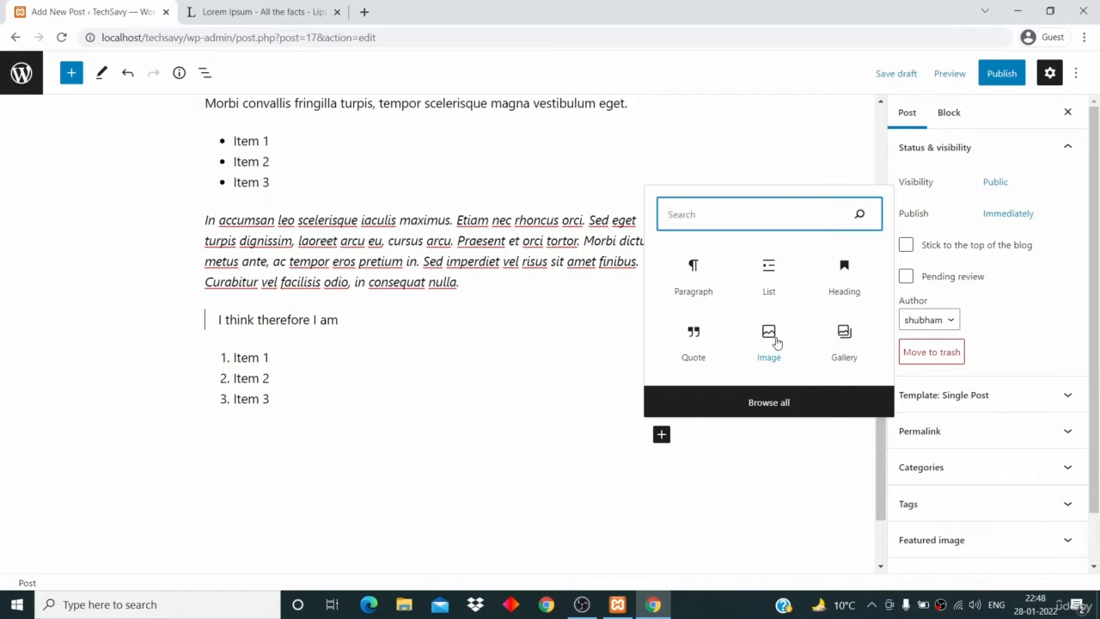
left_click(796, 405)
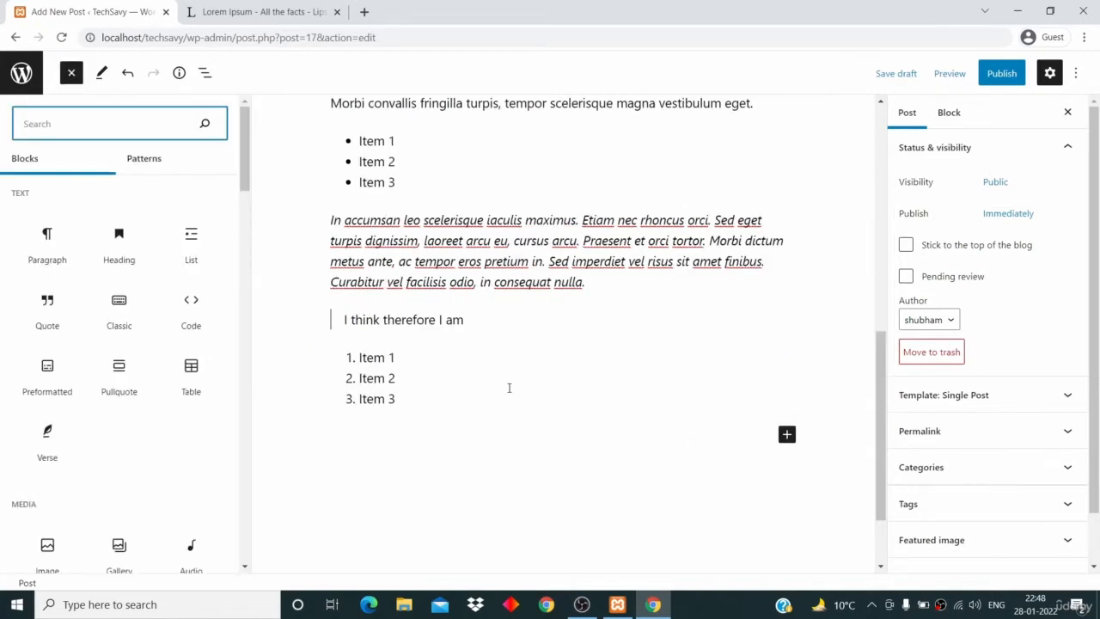
scroll(195, 485, "down", 3)
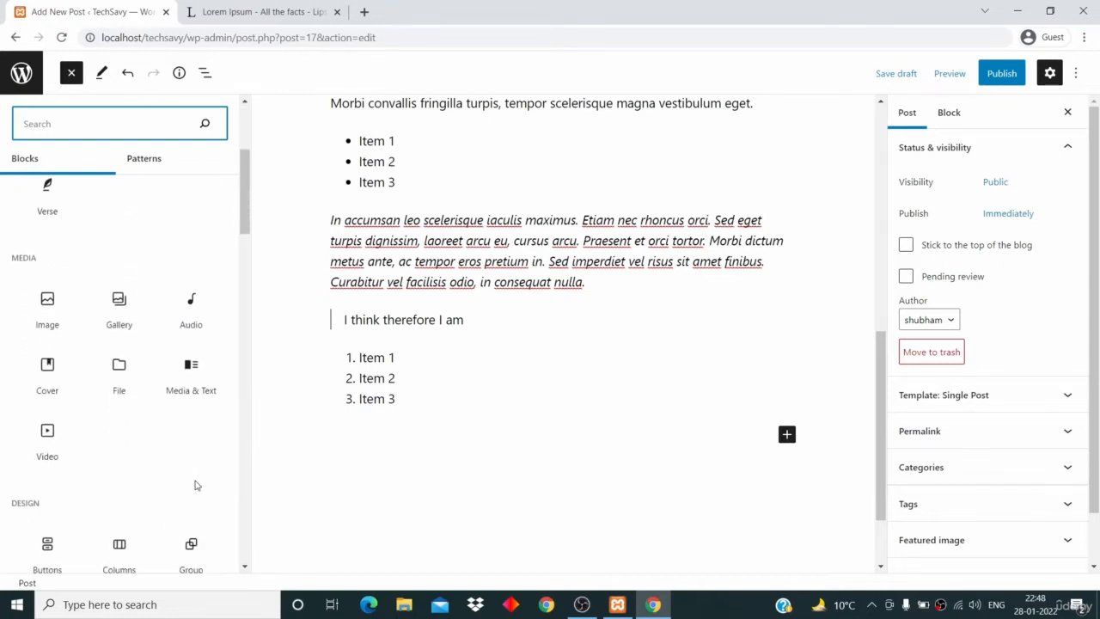
scroll(195, 485, "up", 3)
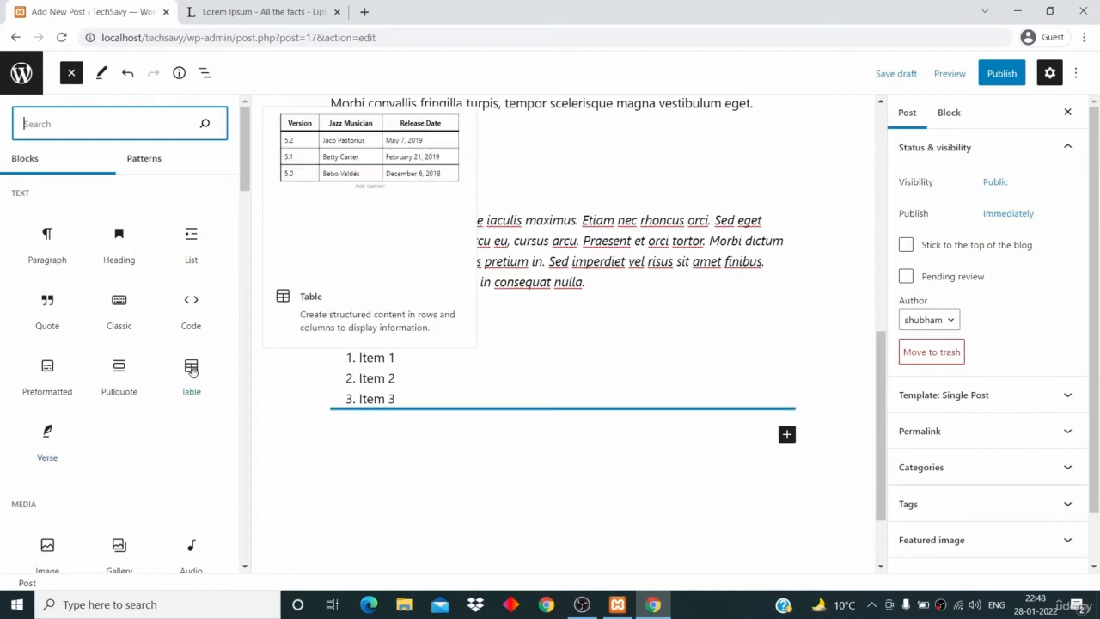
scroll(152, 484, "down", 1)
scroll(152, 483, "down", 2)
mouse_move(42, 432)
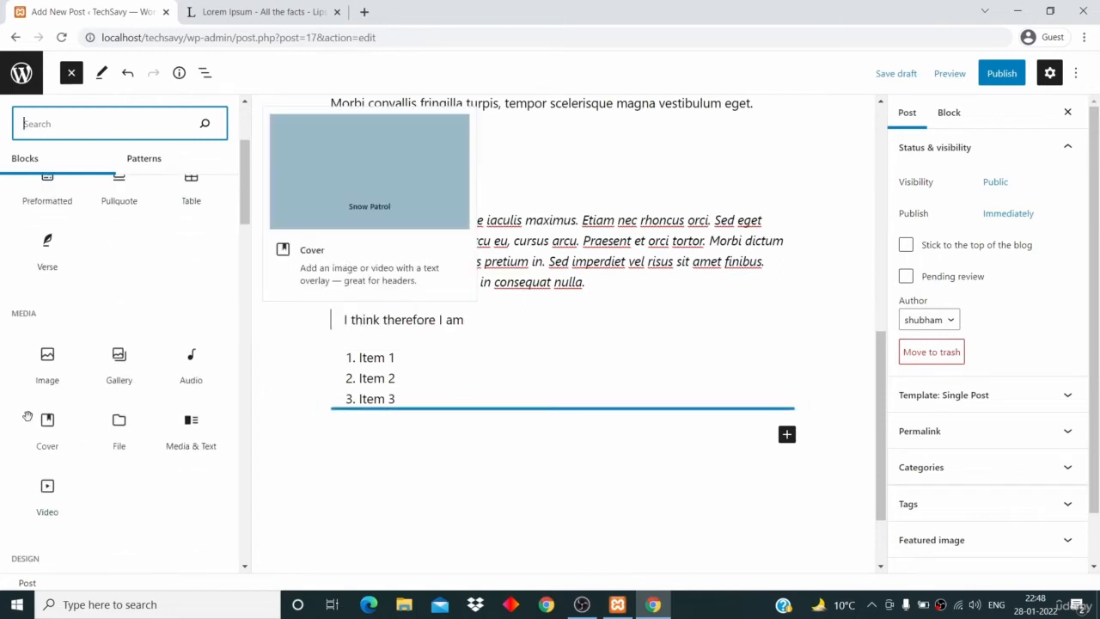
mouse_move(89, 435)
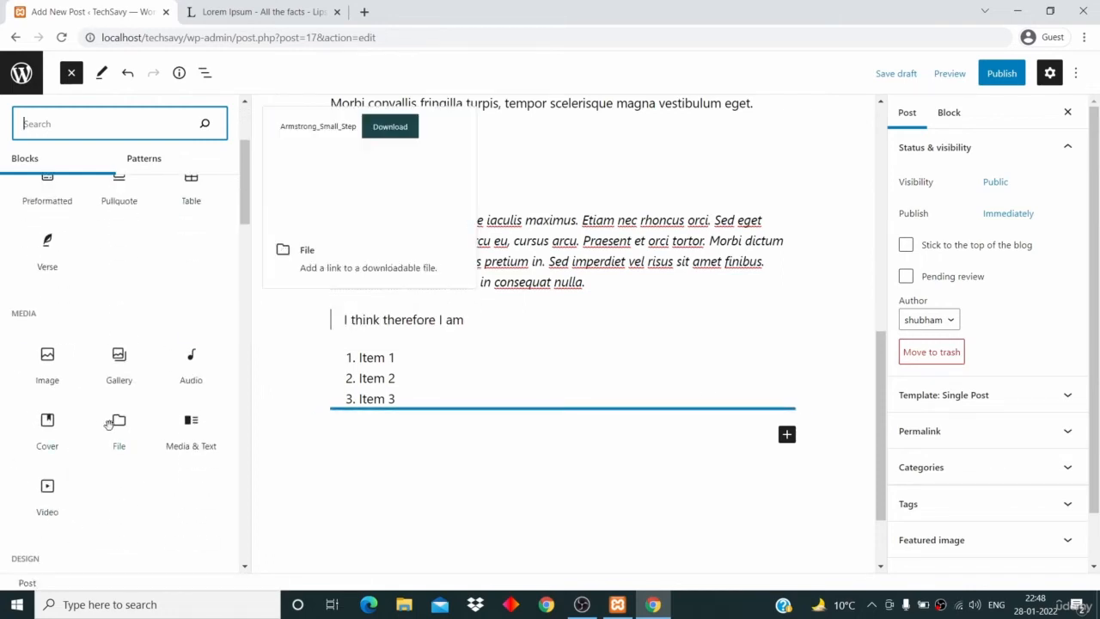
mouse_move(189, 372)
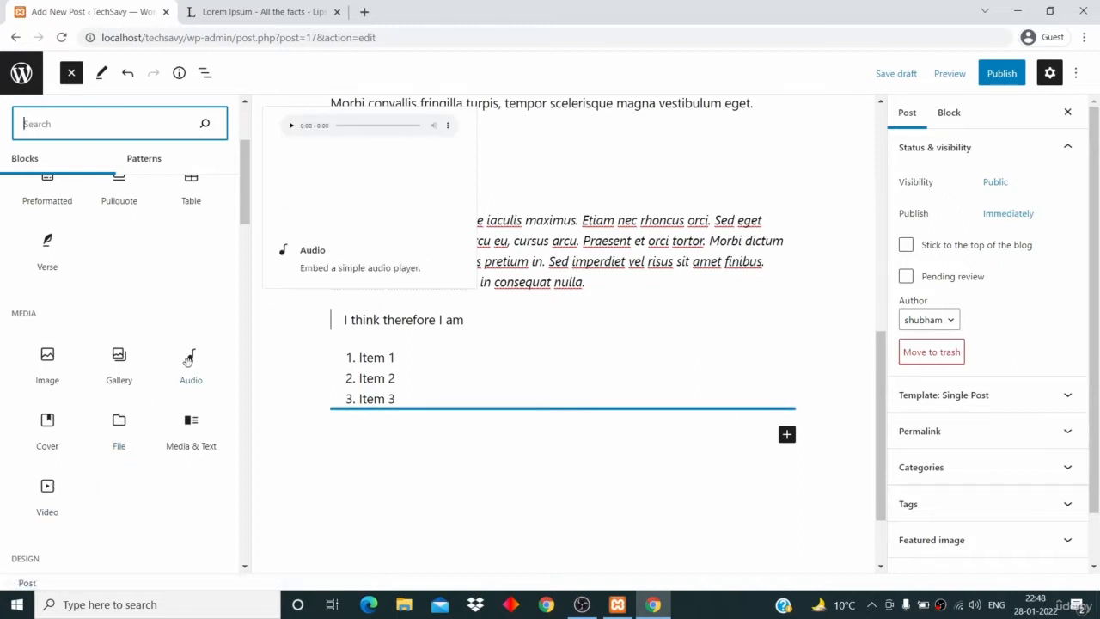
scroll(138, 487, "down", 3)
mouse_move(138, 488)
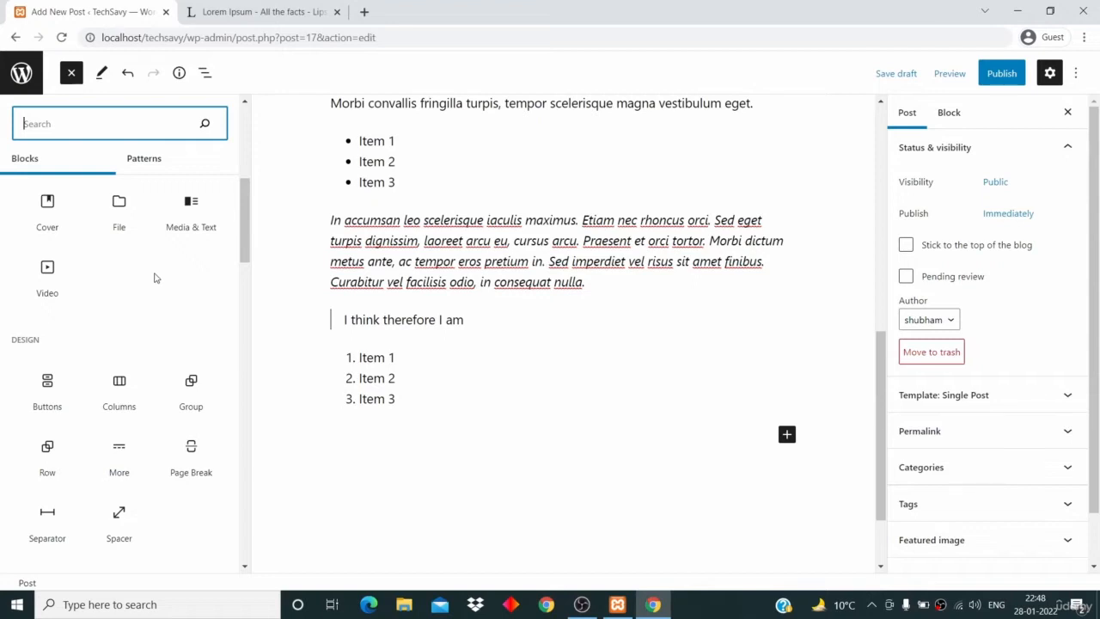
scroll(153, 280, "up", 5)
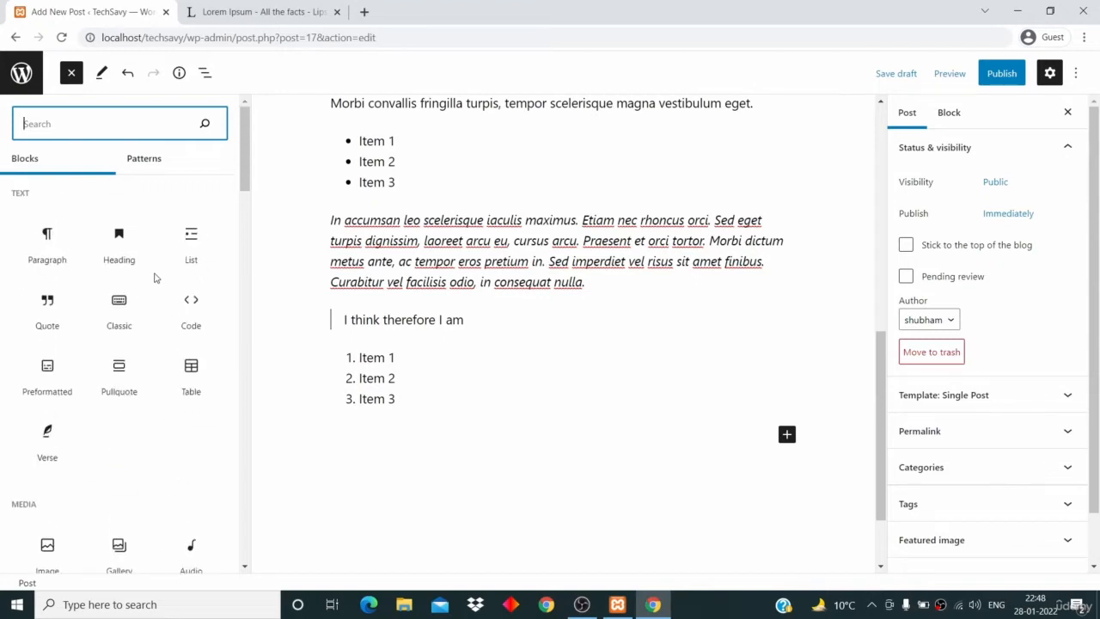
Step: Leave the block library and review the post's content from the title down to the numbered list
mouse_move(155, 279)
scroll(155, 279, "down", 7)
scroll(156, 278, "up", 7)
left_click(492, 281)
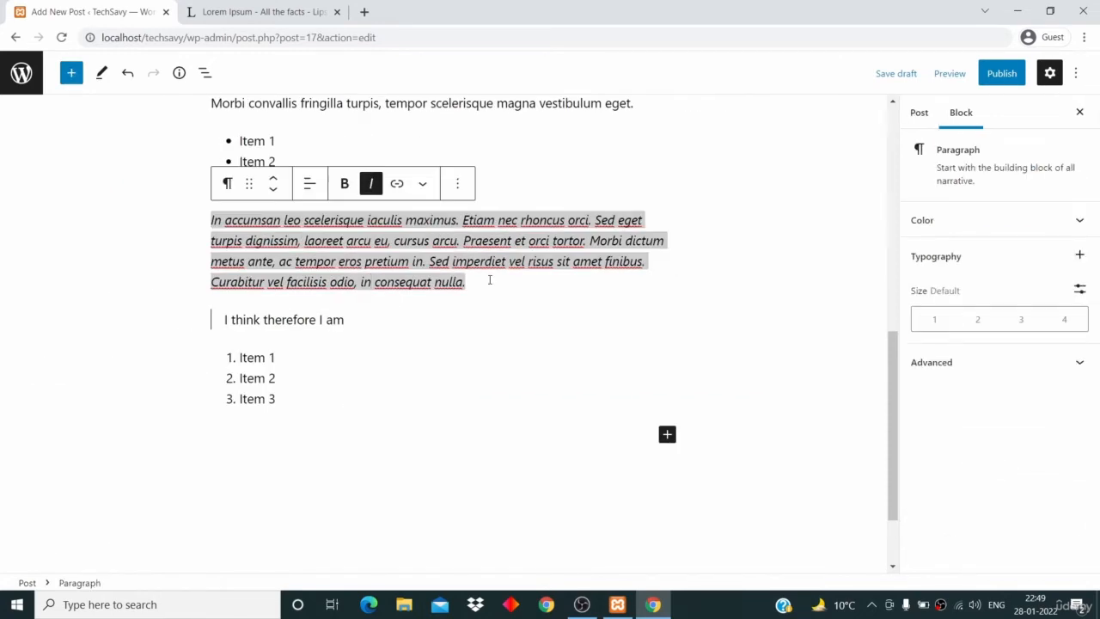
scroll(490, 280, "up", 3)
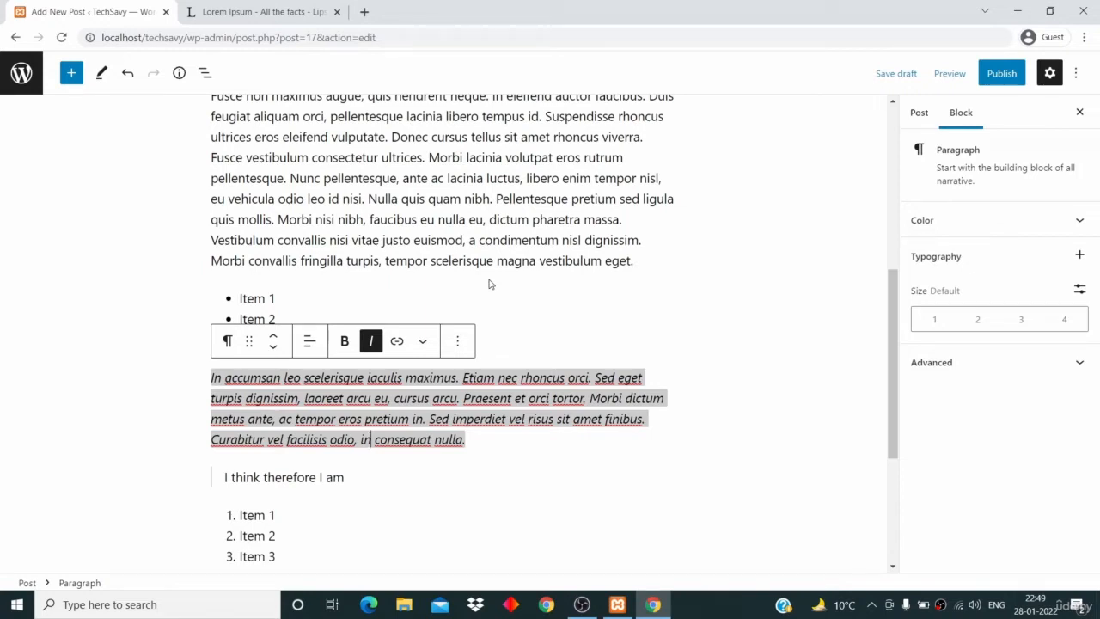
left_click(497, 220)
scroll(496, 221, "up", 2)
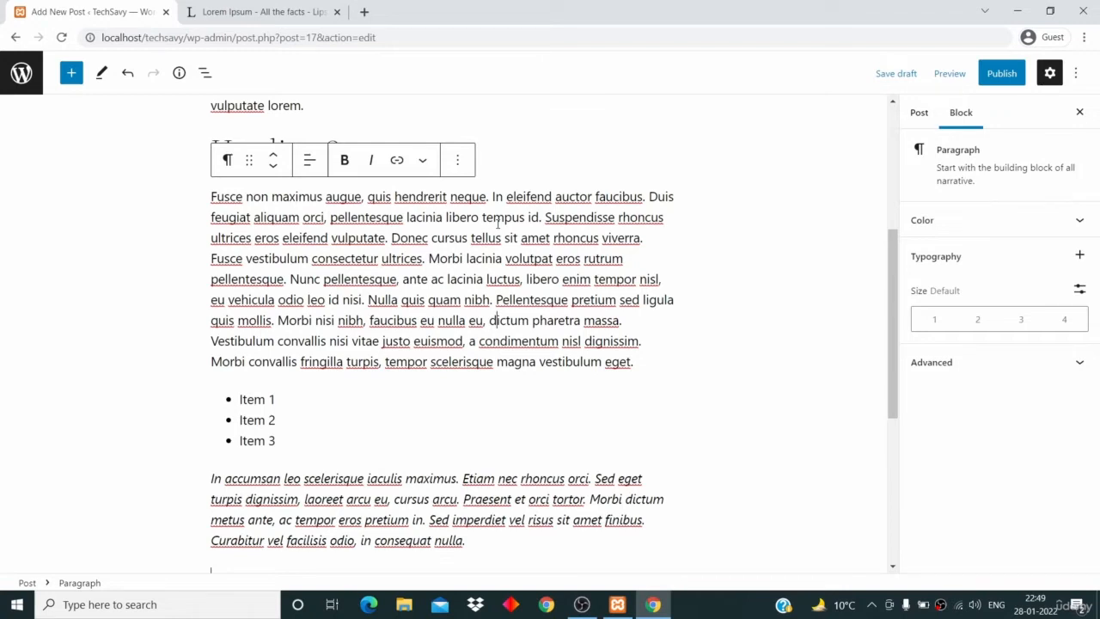
left_click(617, 279)
scroll(617, 278, "up", 4)
scroll(616, 279, "down", 8)
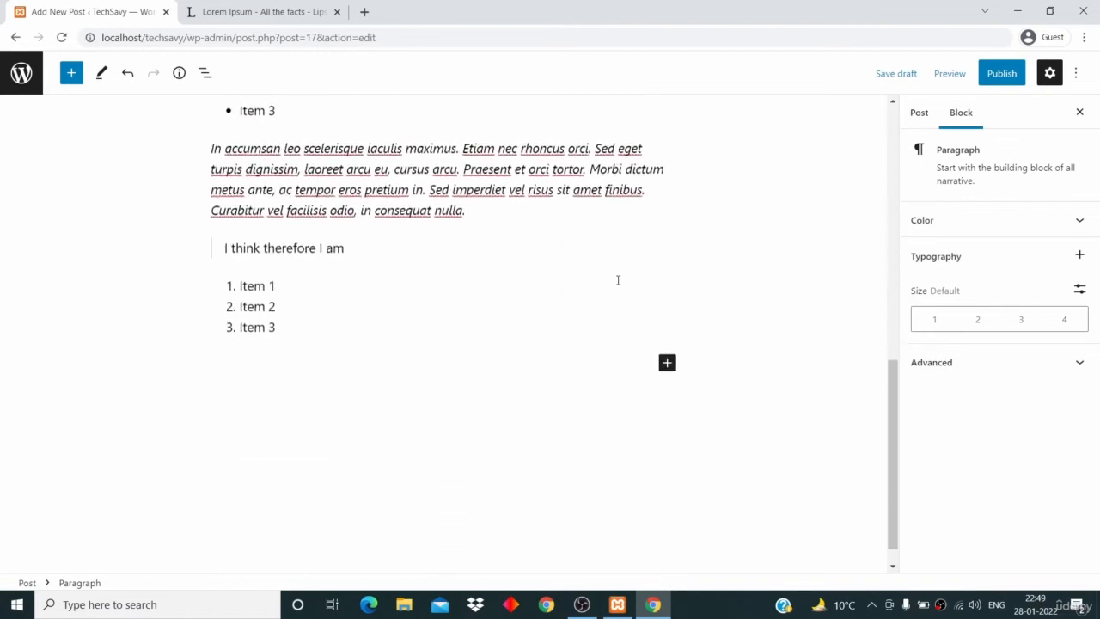
scroll(619, 278, "up", 8)
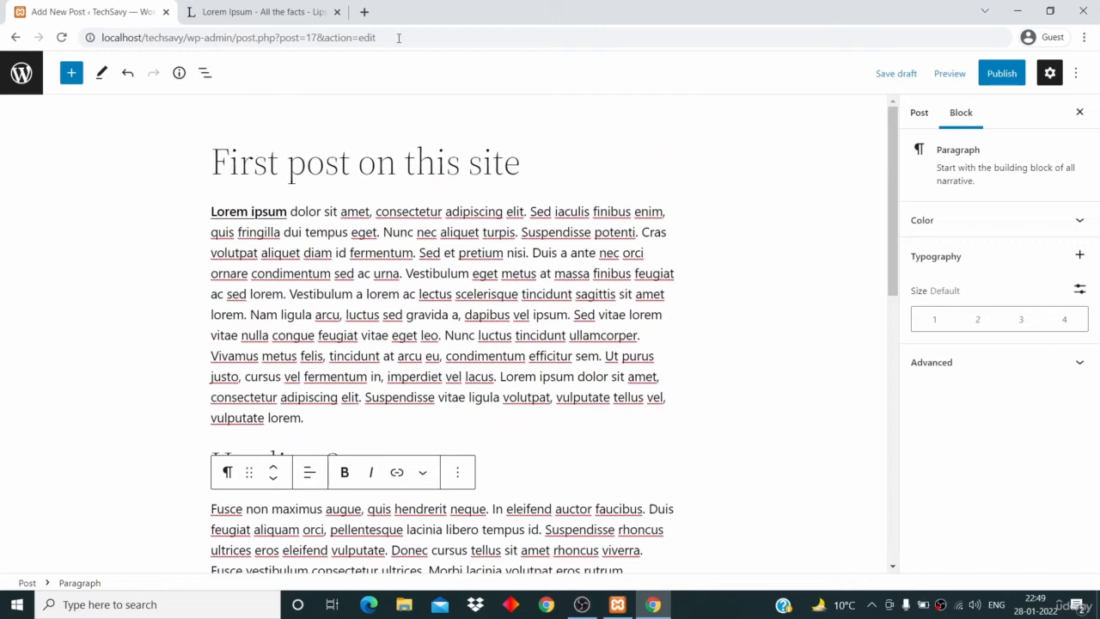
scroll(666, 346, "down", 3)
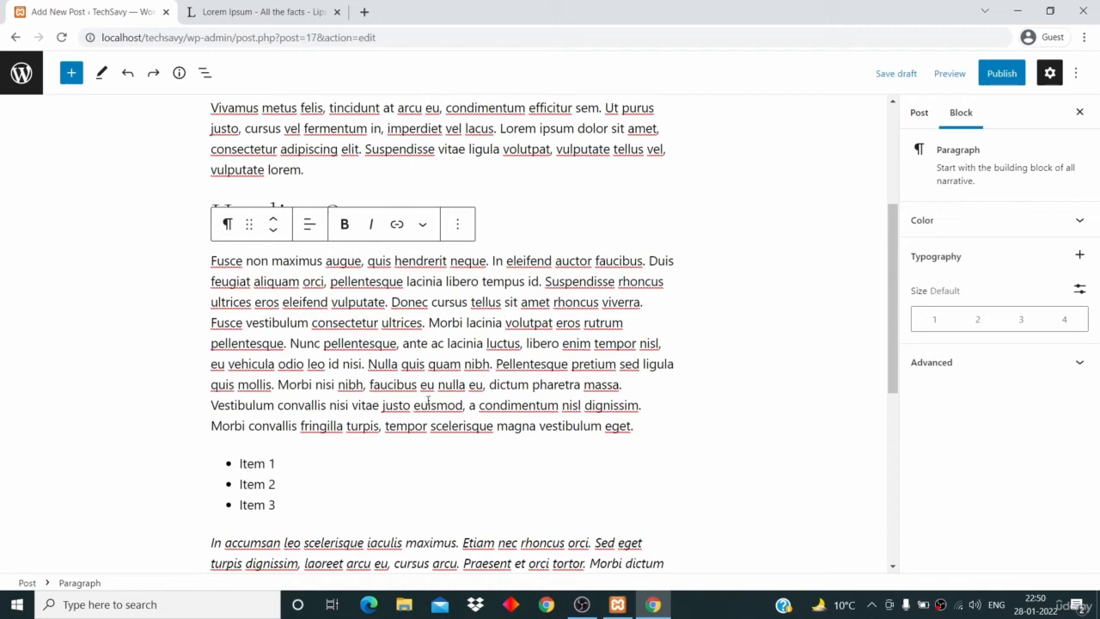
Step: Set the text color of the paragraph below Heading 3 to the custom green #2bdf88
left_click(420, 364)
left_click(525, 322)
left_click(1000, 224)
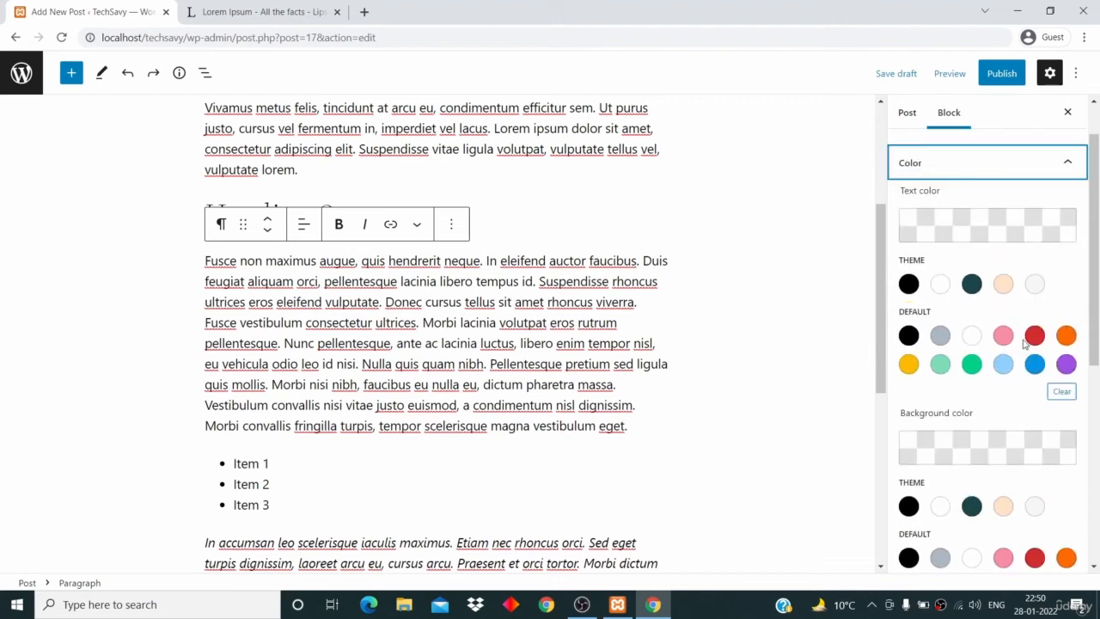
left_click(952, 228)
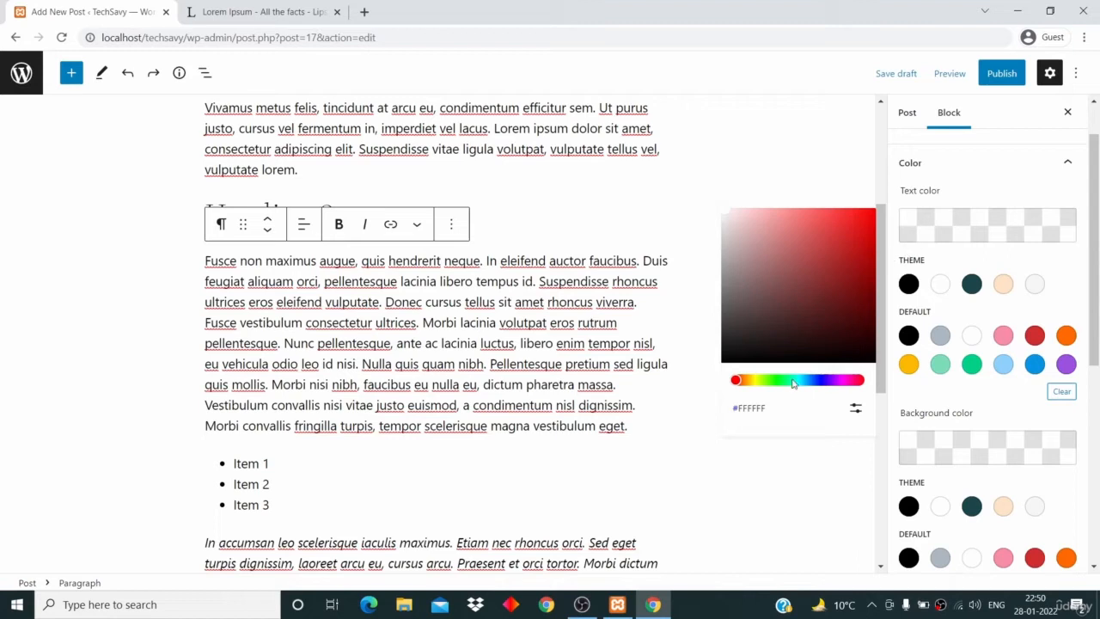
mouse_move(797, 380)
left_mouse_down()
mouse_move(823, 381)
mouse_move(776, 381)
mouse_move(790, 383)
left_mouse_up()
left_click(827, 296)
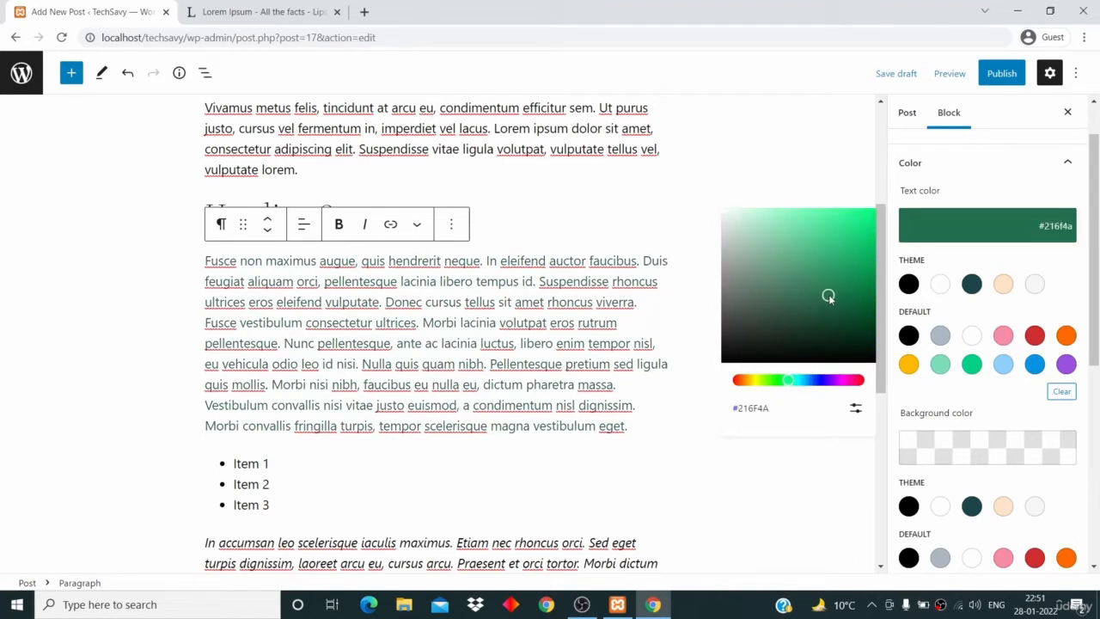
mouse_move(828, 295)
left_mouse_down()
mouse_move(860, 210)
mouse_move(871, 209)
mouse_move(839, 212)
mouse_move(844, 229)
left_mouse_up()
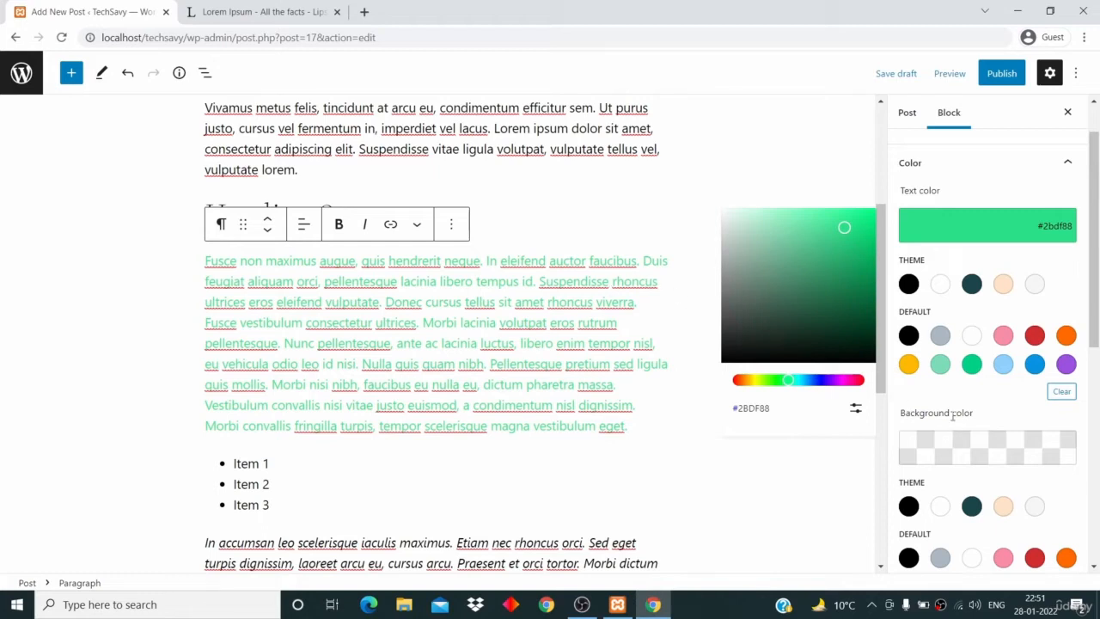
Step: Try dark red #b31414 as the green paragraph's background color and change it to white #ffffff
scroll(954, 413, "down", 3)
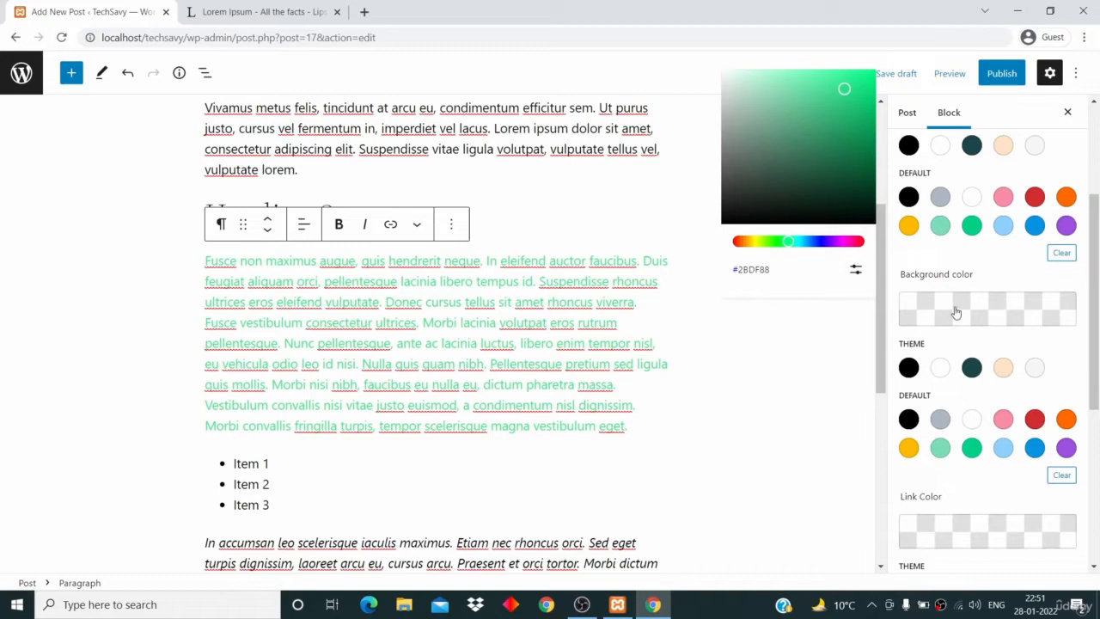
left_click(955, 312)
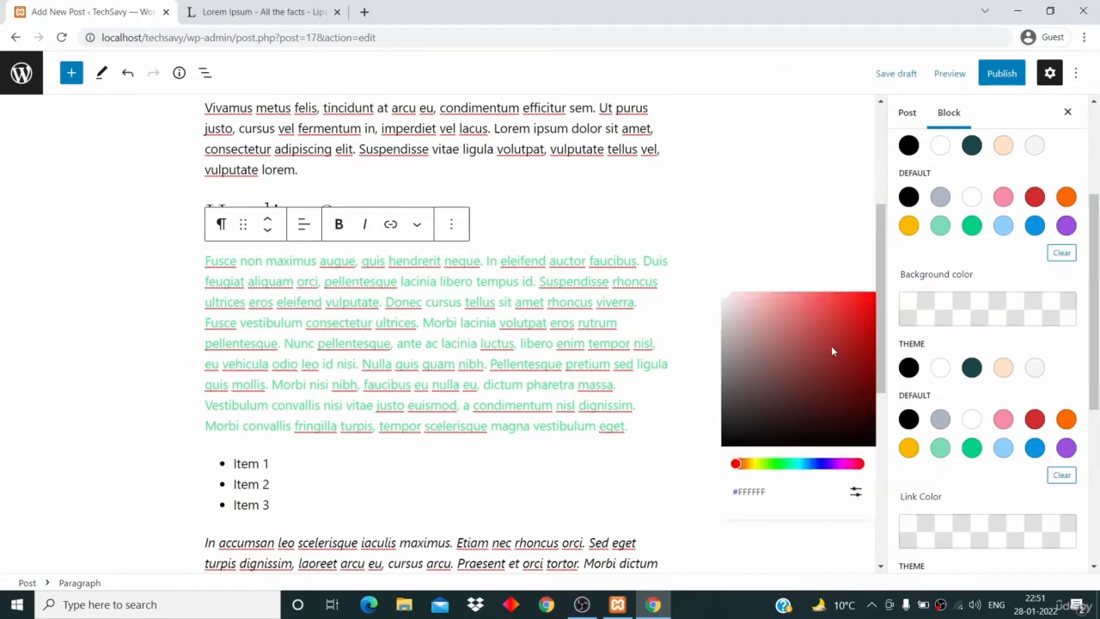
left_click(857, 337)
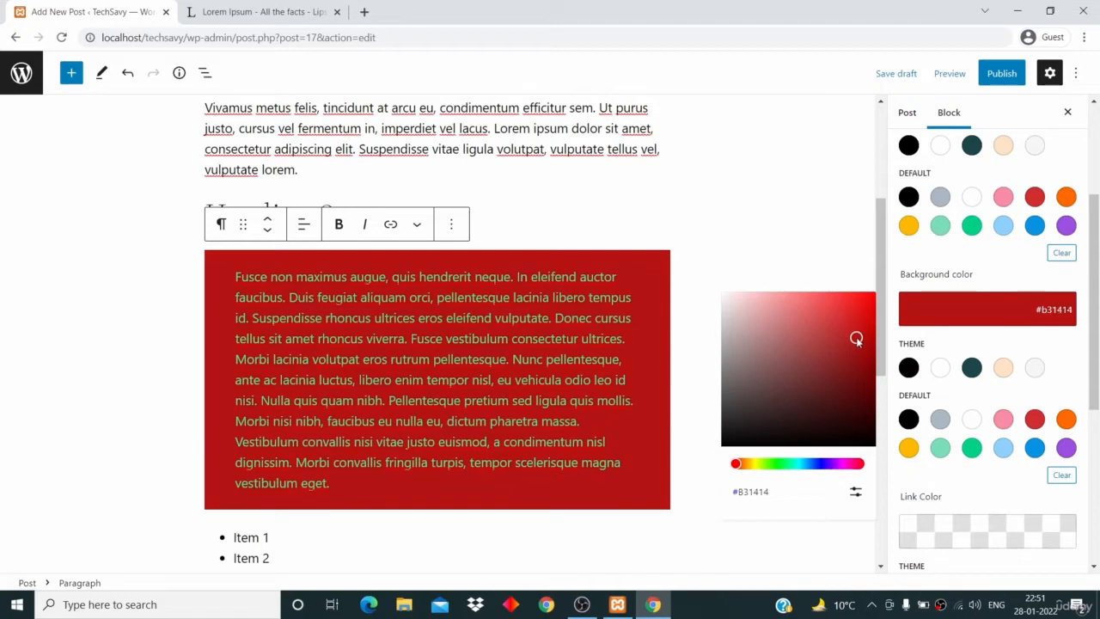
left_click(799, 313)
left_click_drag(799, 312, 707, 284)
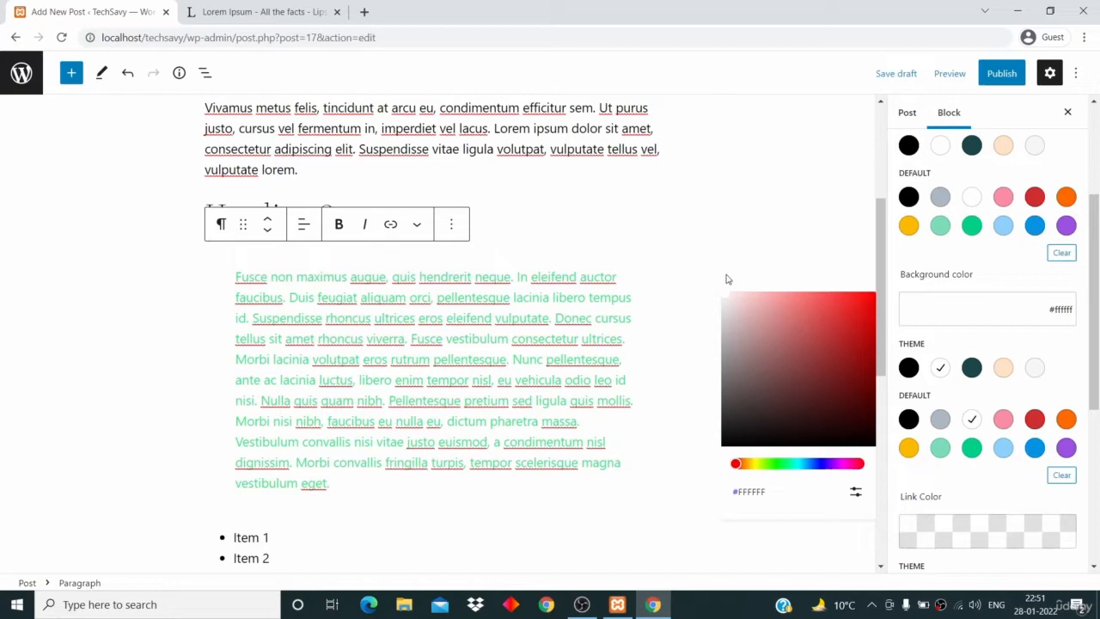
left_click(727, 275)
Step: Set the link color of the post's first paragraph to the default blue #0693e3
scroll(776, 312, "down", 2)
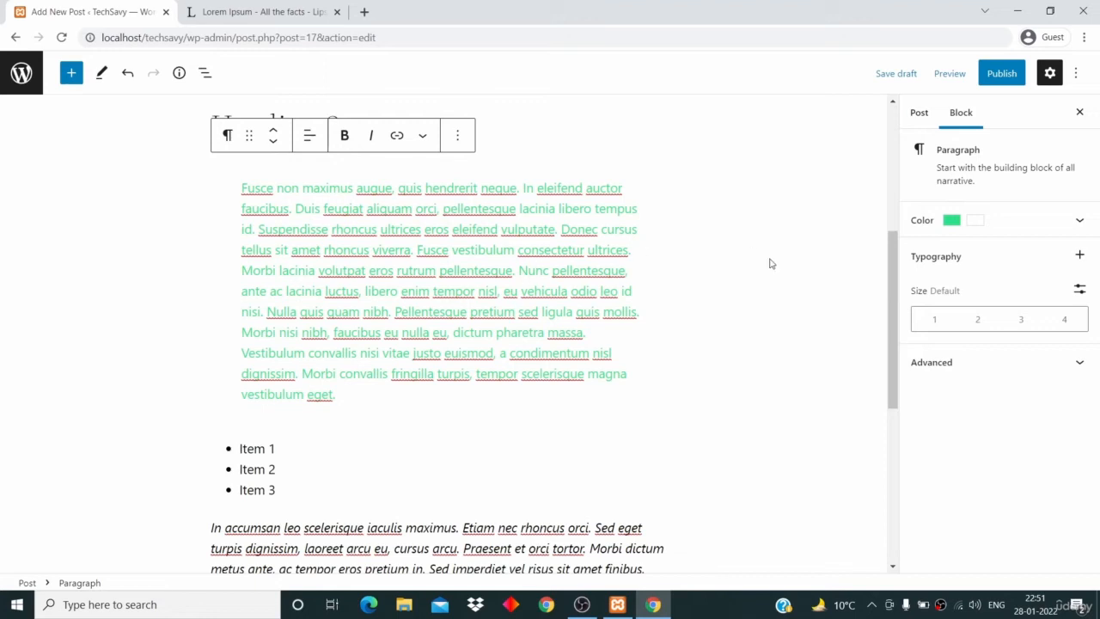
left_click(1095, 229)
scroll(973, 456, "down", 5)
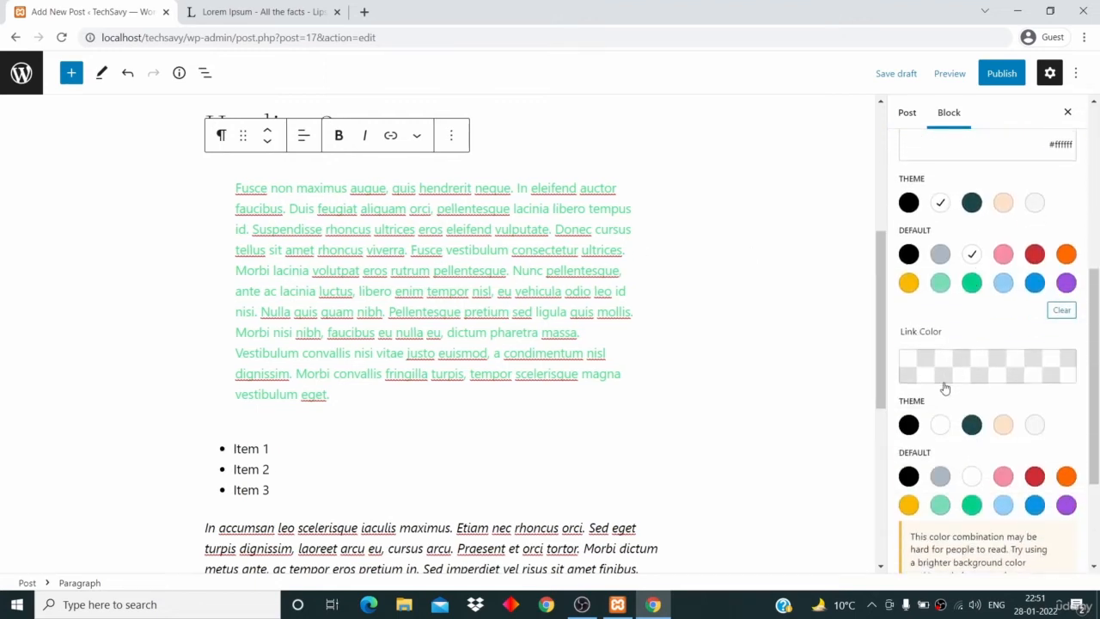
scroll(803, 391, "up", 3)
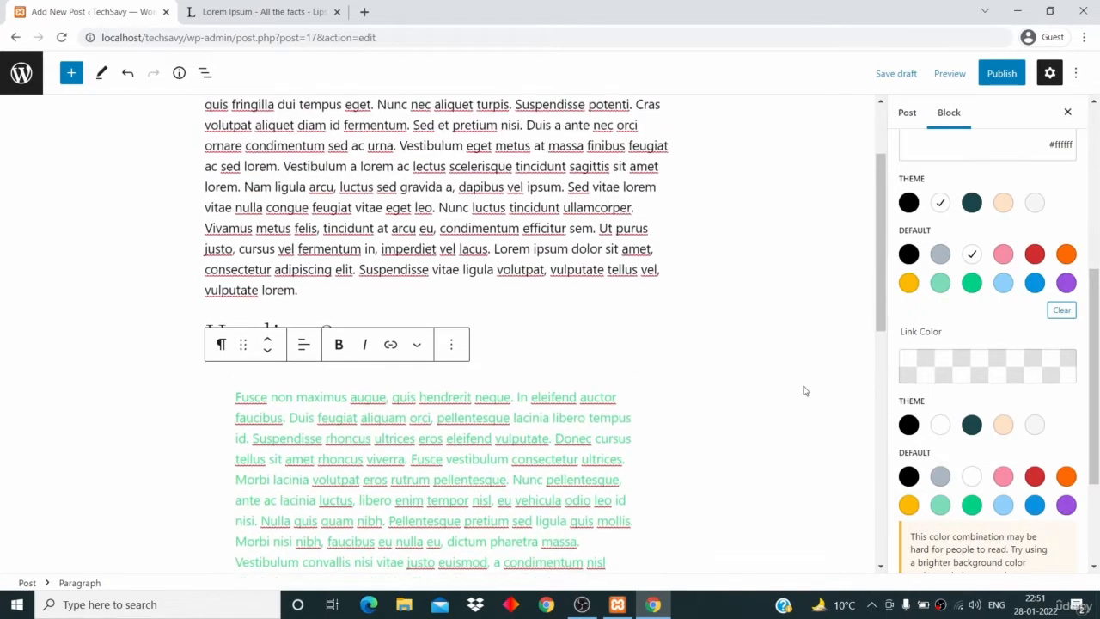
scroll(804, 391, "up", 2)
left_click(416, 356)
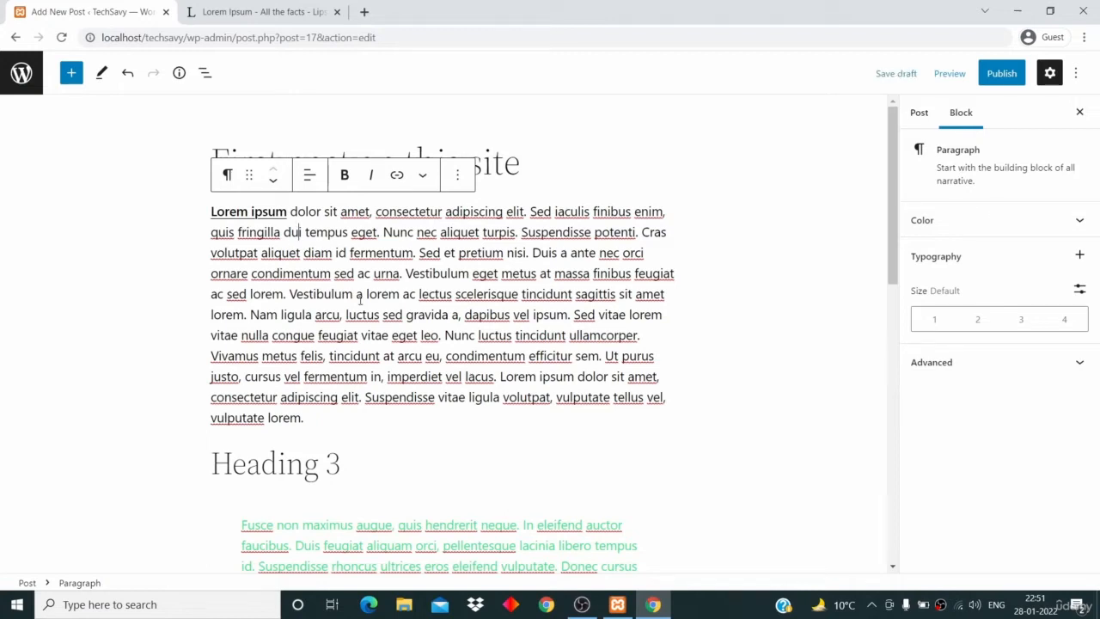
left_click(921, 223)
scroll(999, 459, "down", 4)
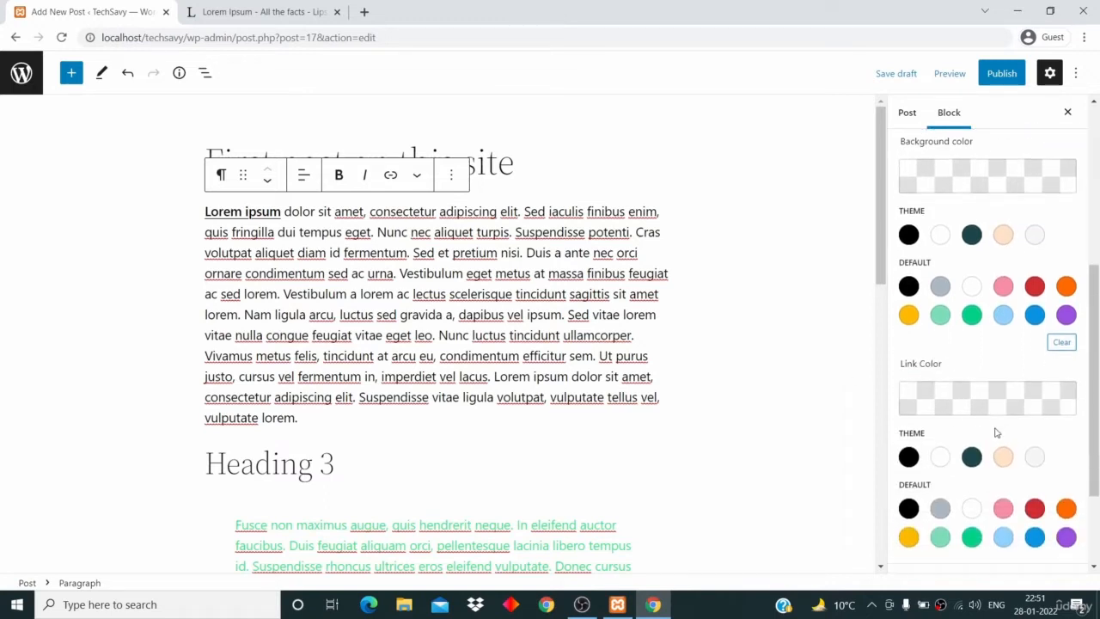
scroll(995, 433, "down", 2)
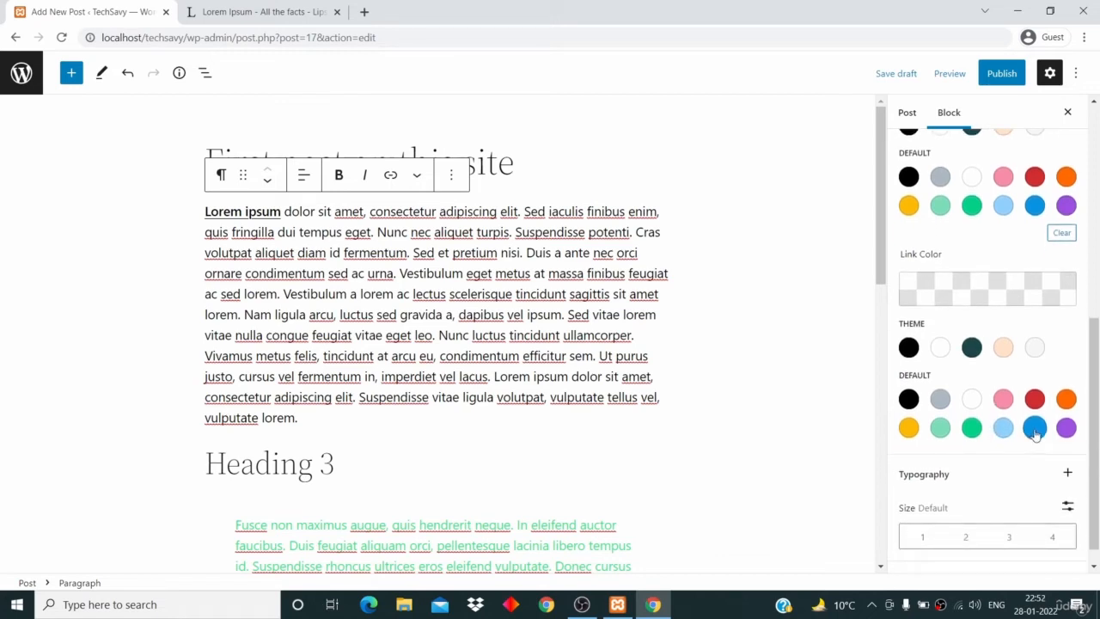
left_click(1035, 427)
right_click(372, 330)
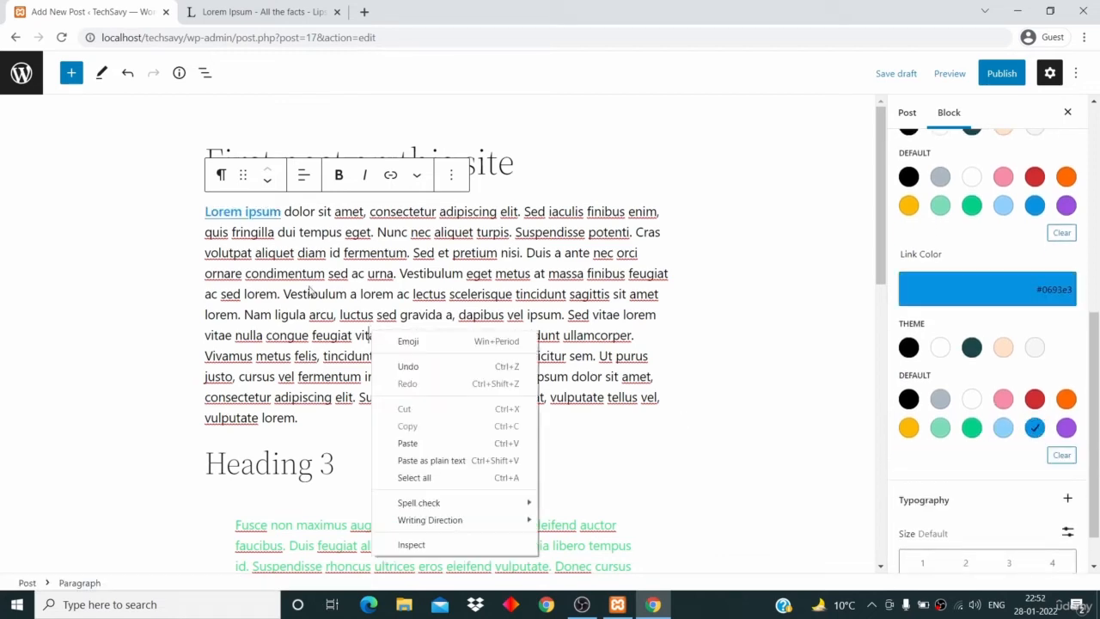
left_click(494, 258)
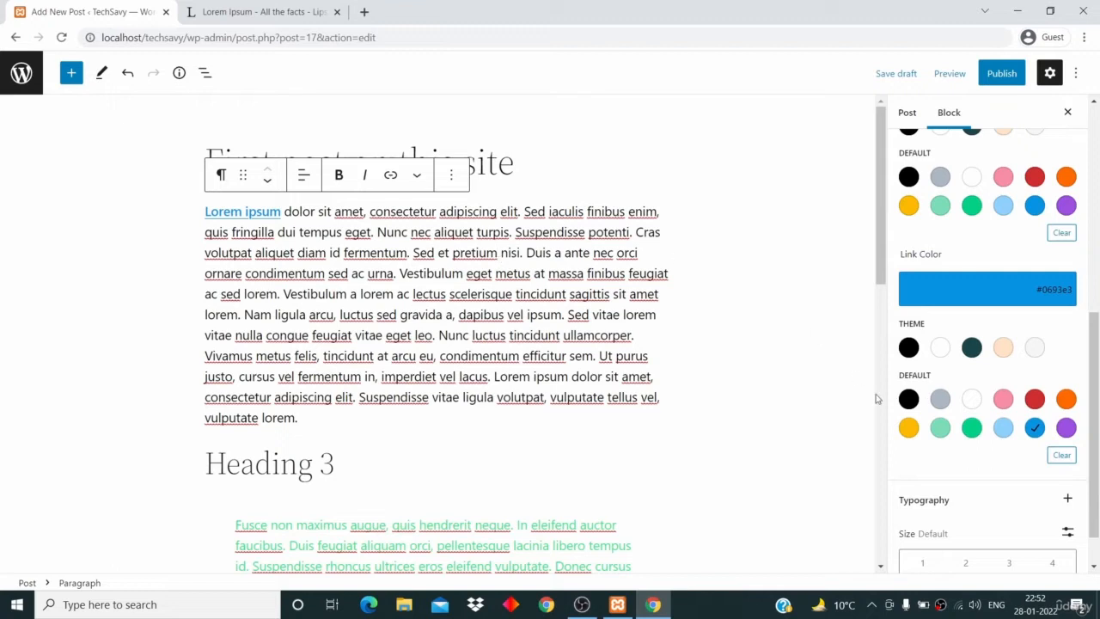
Step: Try the Extra Large, Large and Small text sizes on the first paragraph and settle on Medium
scroll(995, 442, "down", 1)
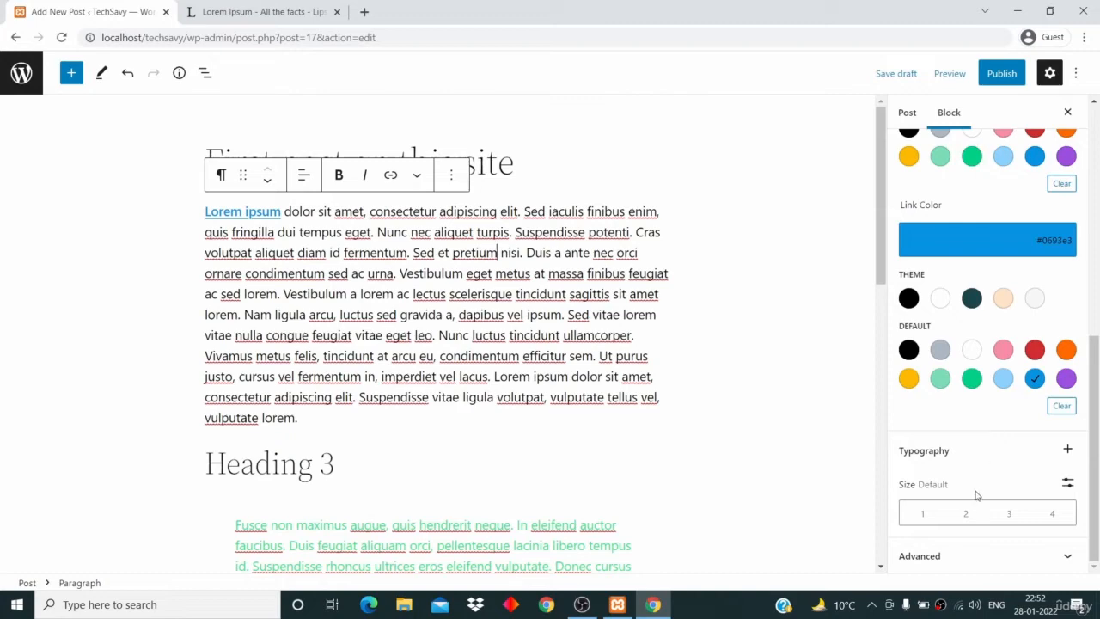
left_click(1059, 514)
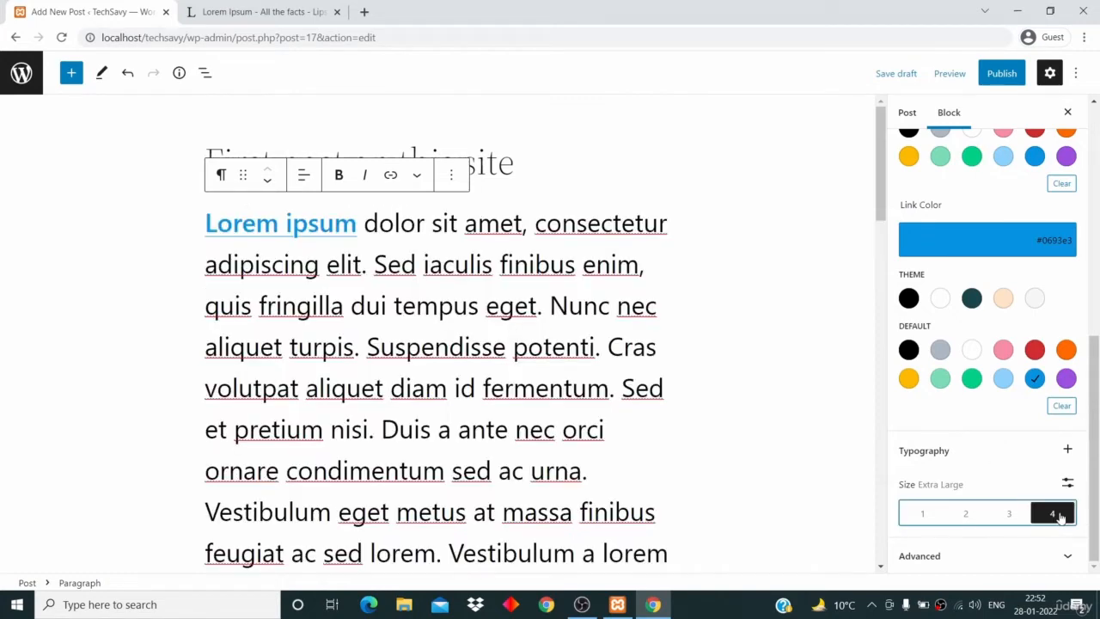
left_click(1012, 514)
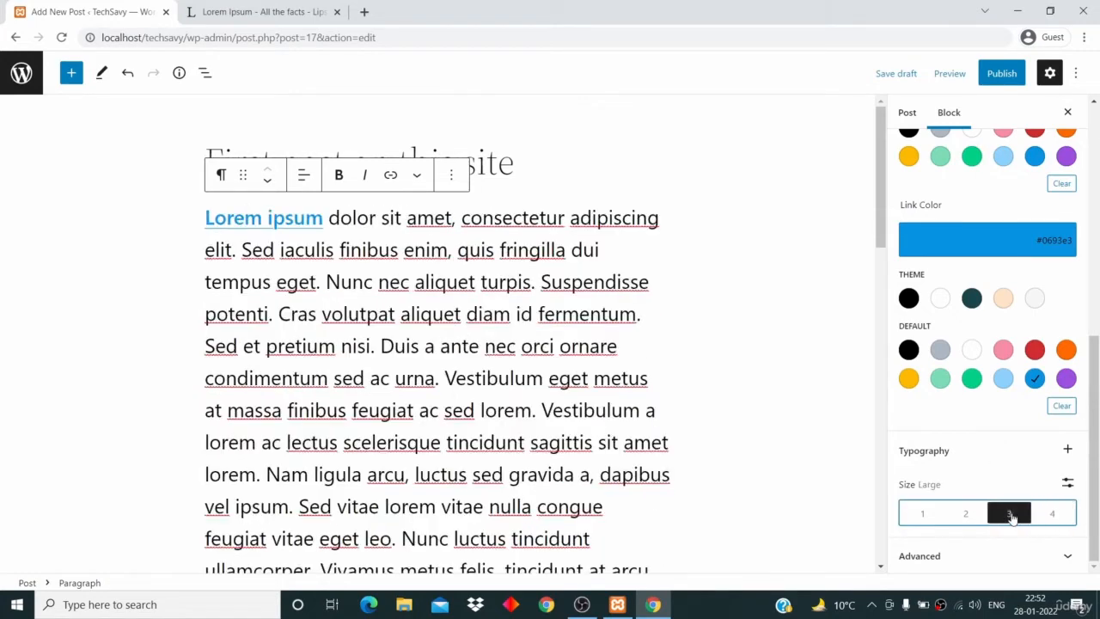
left_click(977, 516)
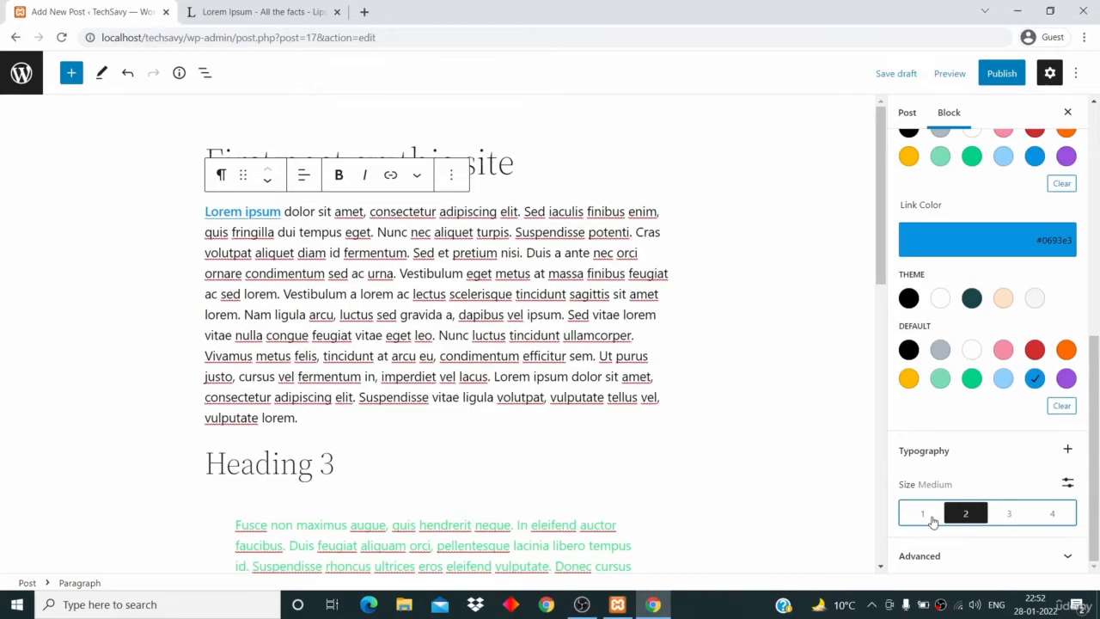
left_click(923, 518)
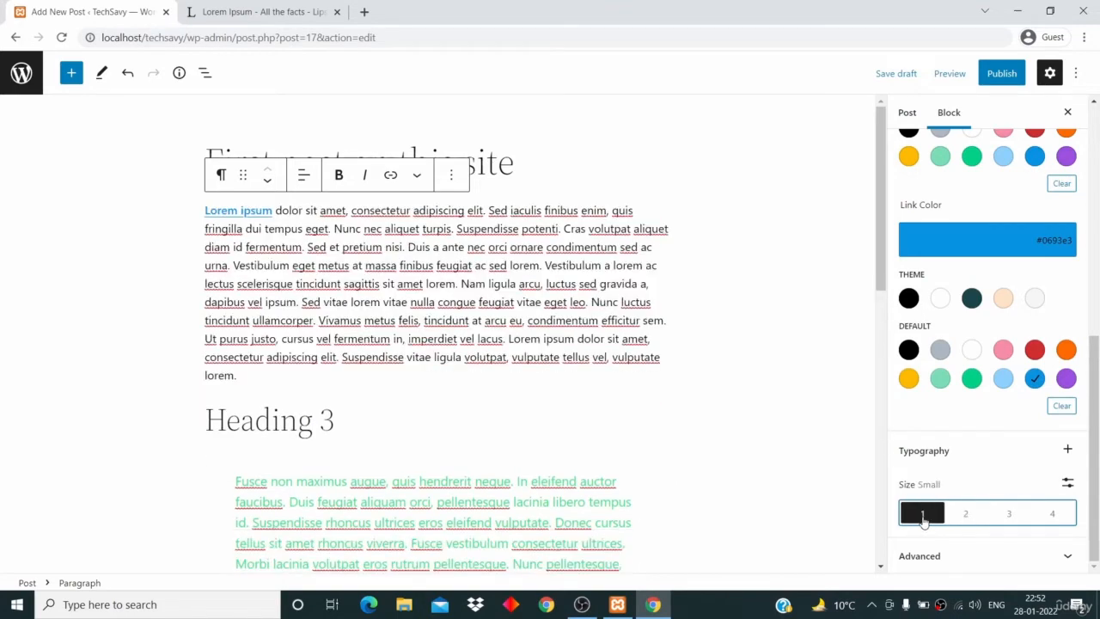
left_click(968, 515)
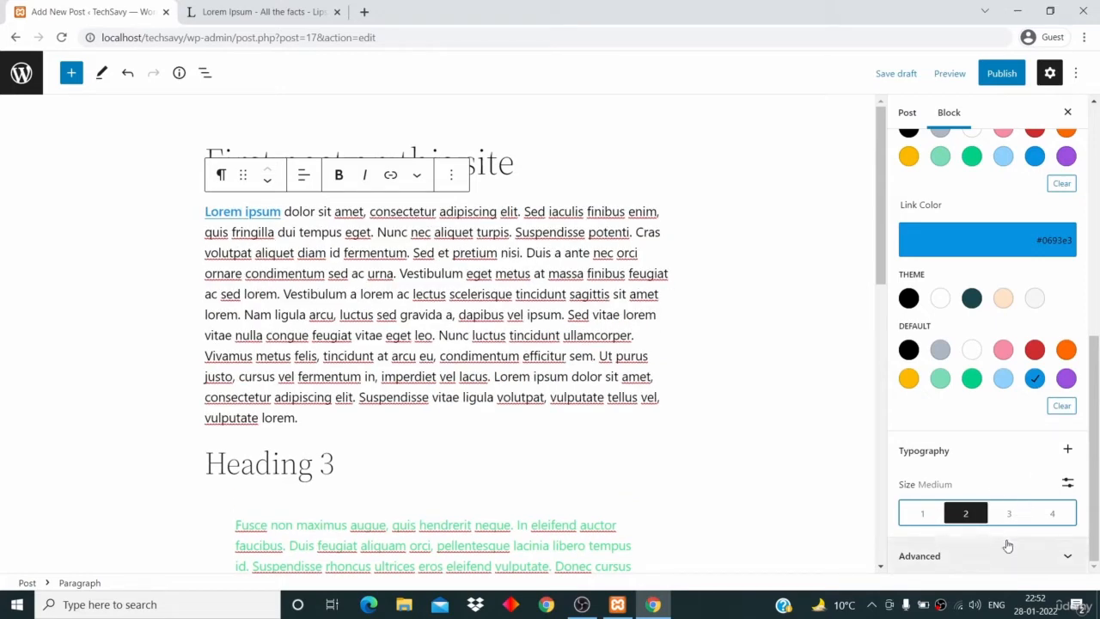
Step: Examine the first paragraph's Advanced settings for the HTML anchor and additional CSS classes, leaving both empty
left_click(1003, 570)
scroll(1019, 535, "down", 2)
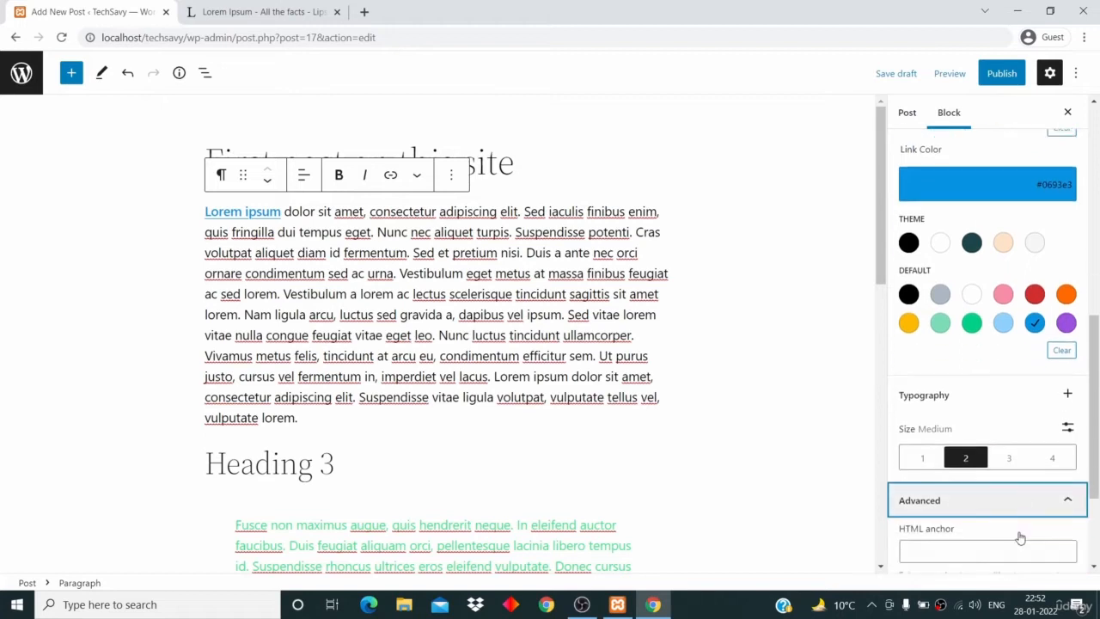
left_click(957, 391)
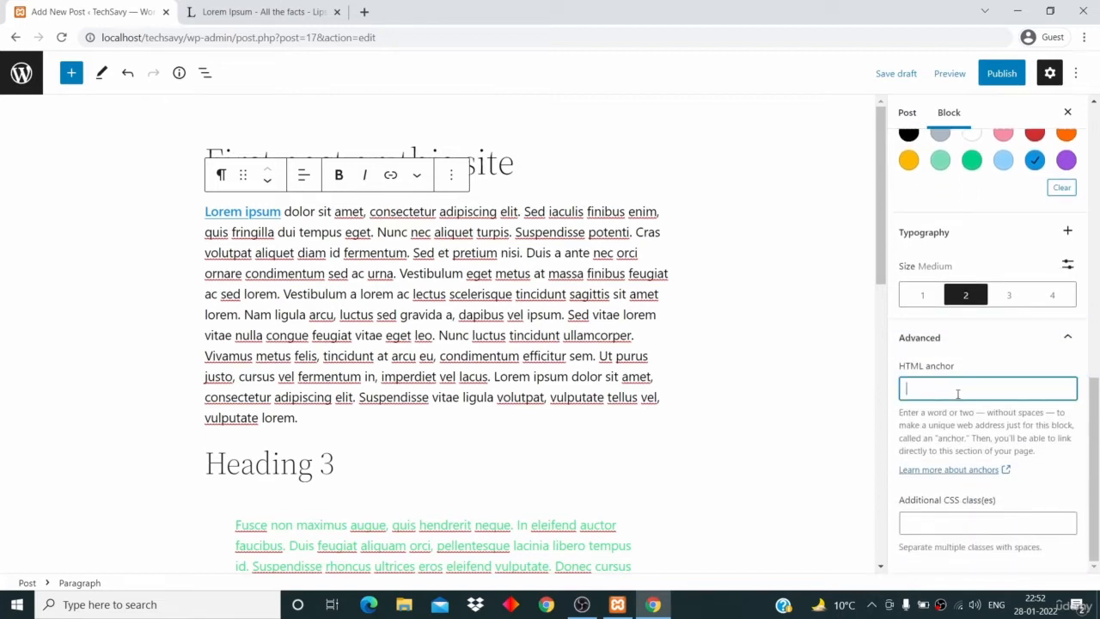
left_click(950, 531)
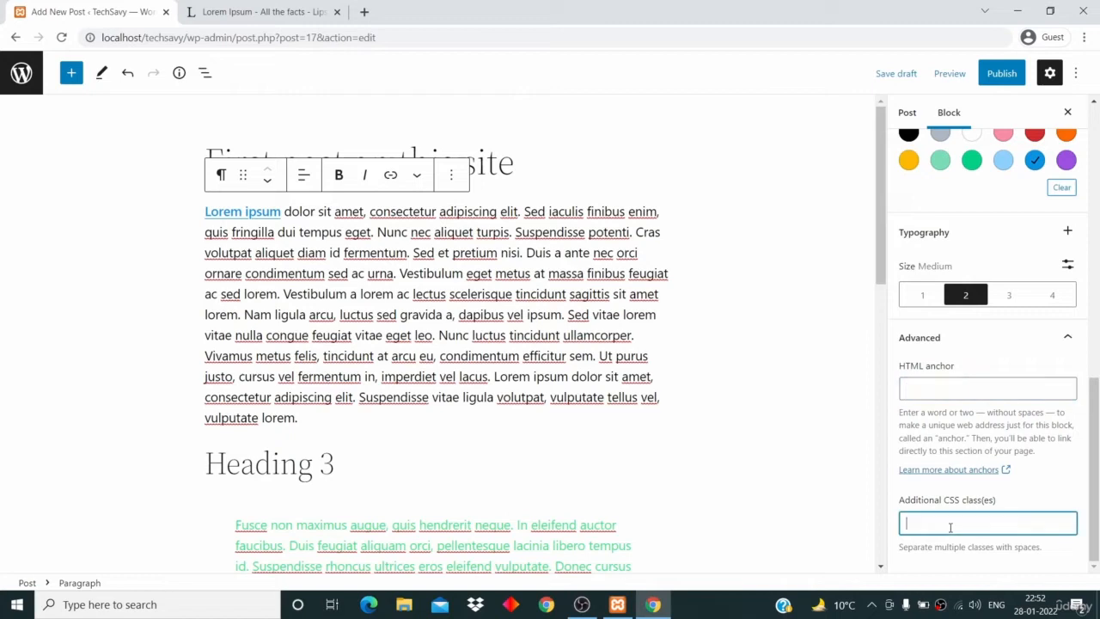
left_click(956, 350)
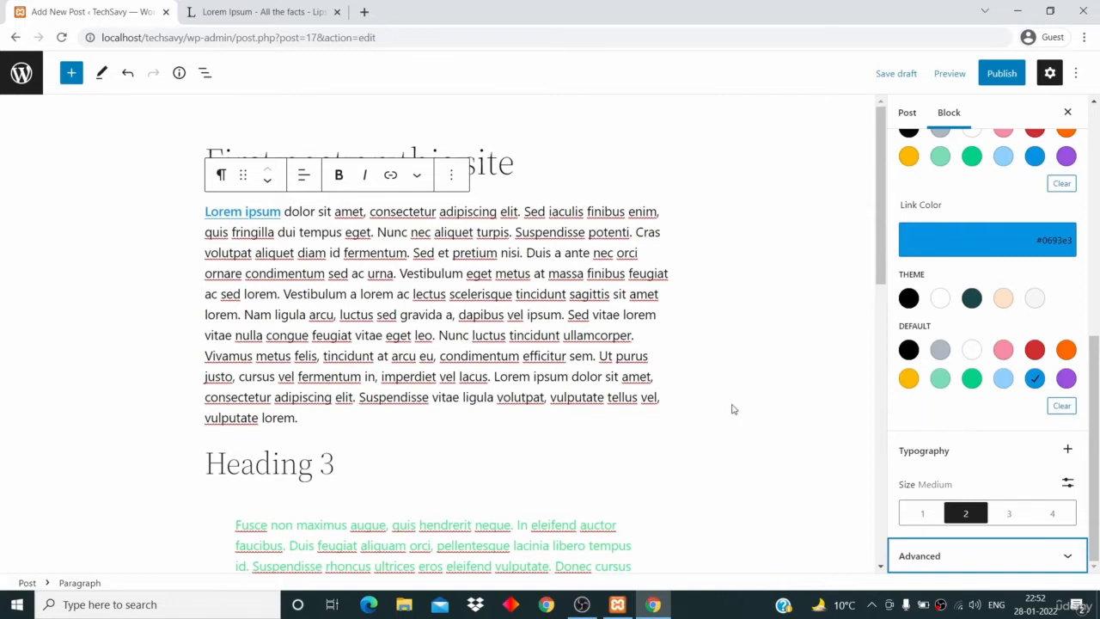
scroll(732, 409, "down", 1)
scroll(732, 409, "up", 1)
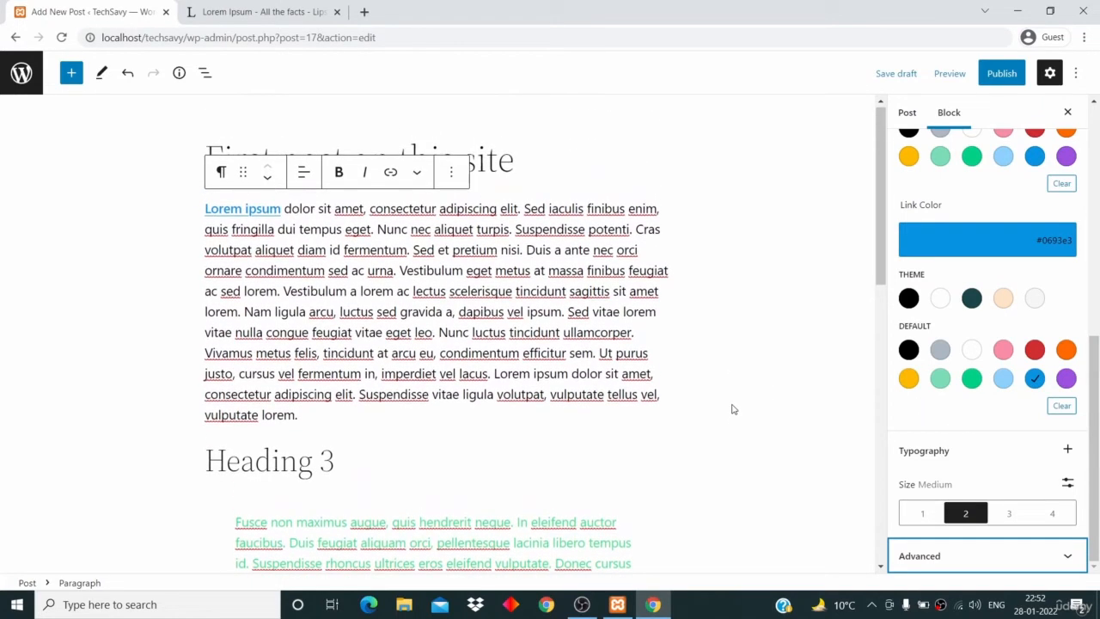
scroll(579, 398, "down", 10)
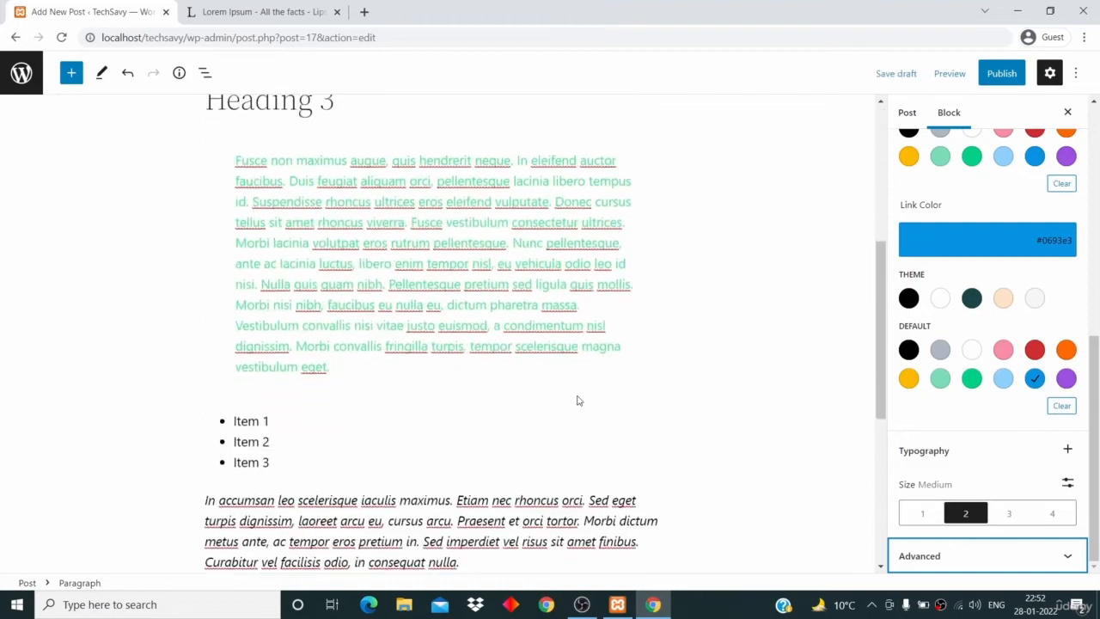
scroll(577, 399, "up", 10)
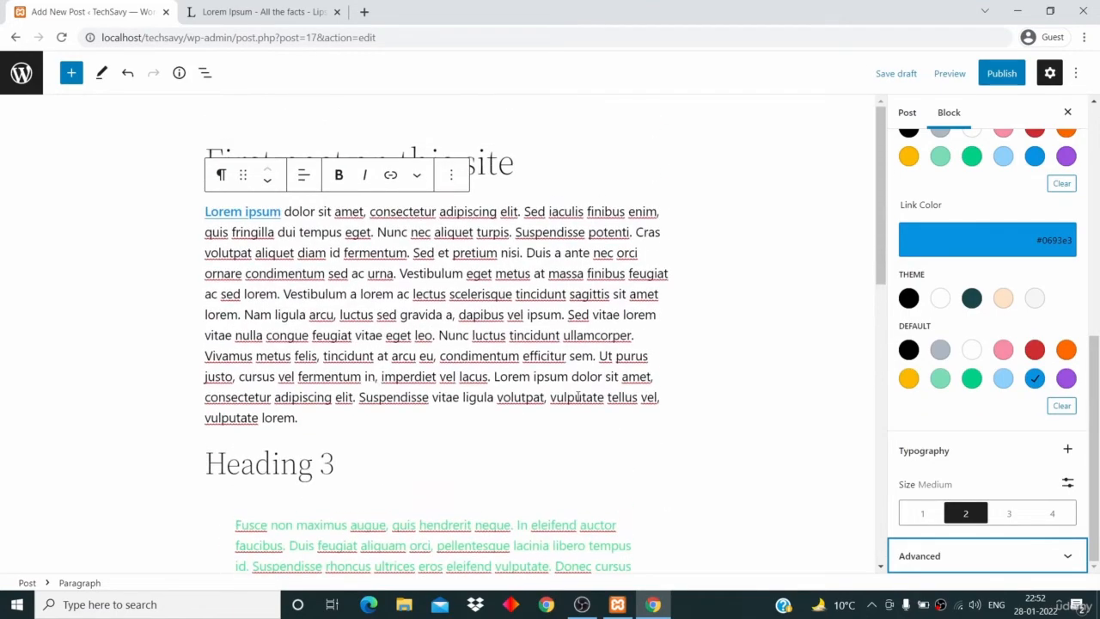
Step: Center-align the text of the post's first paragraph
left_click(574, 396)
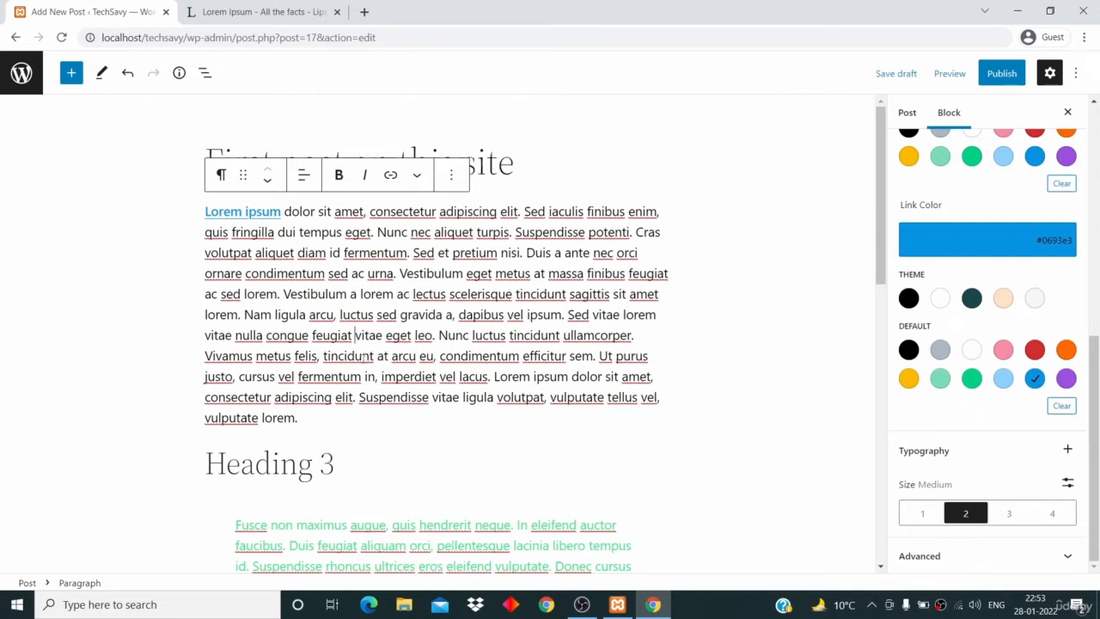
left_click(310, 413)
key("ctrl+a")
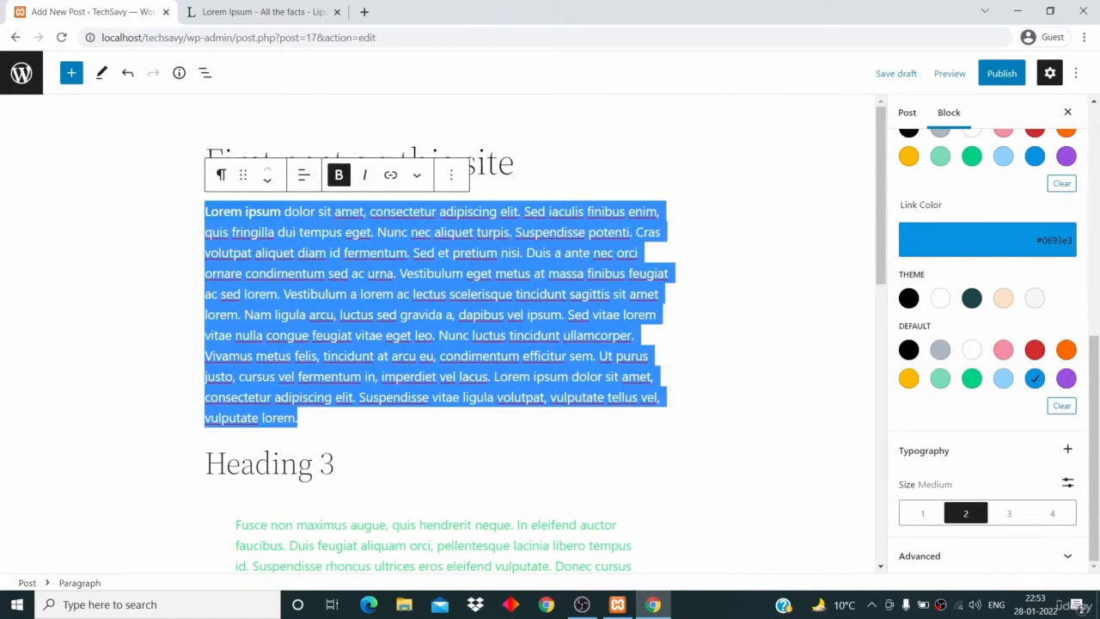
left_click(302, 175)
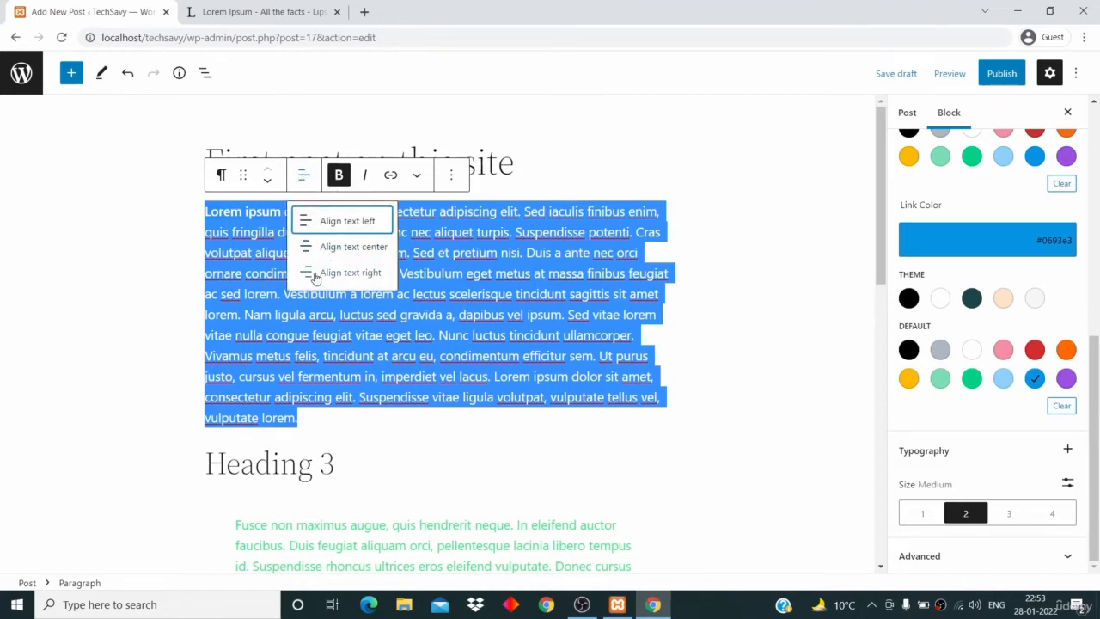
left_click(372, 250)
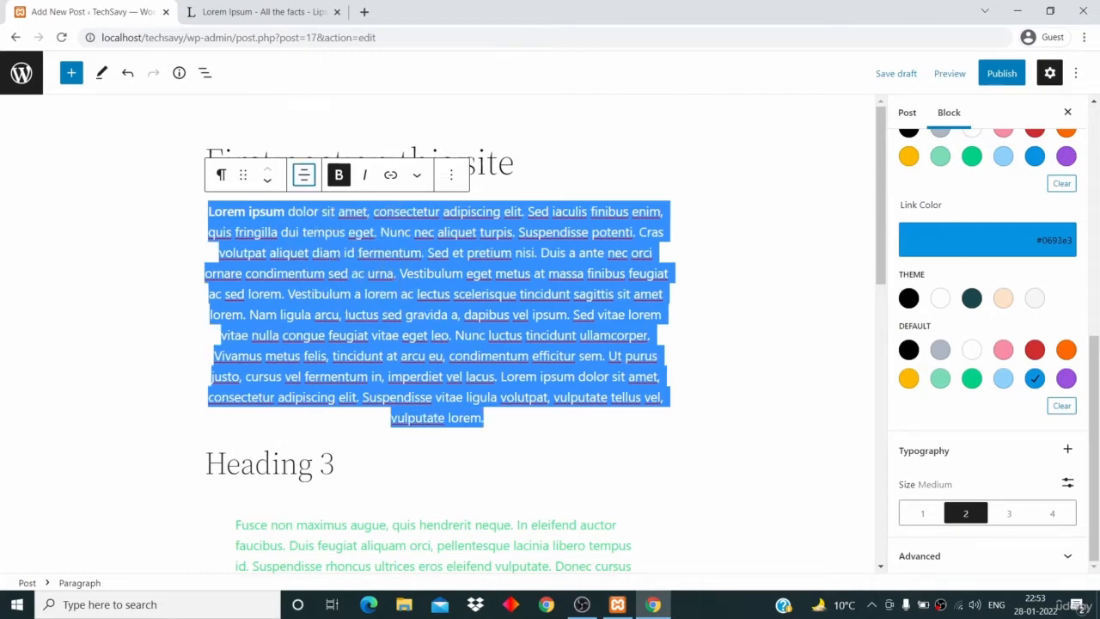
left_click(394, 273)
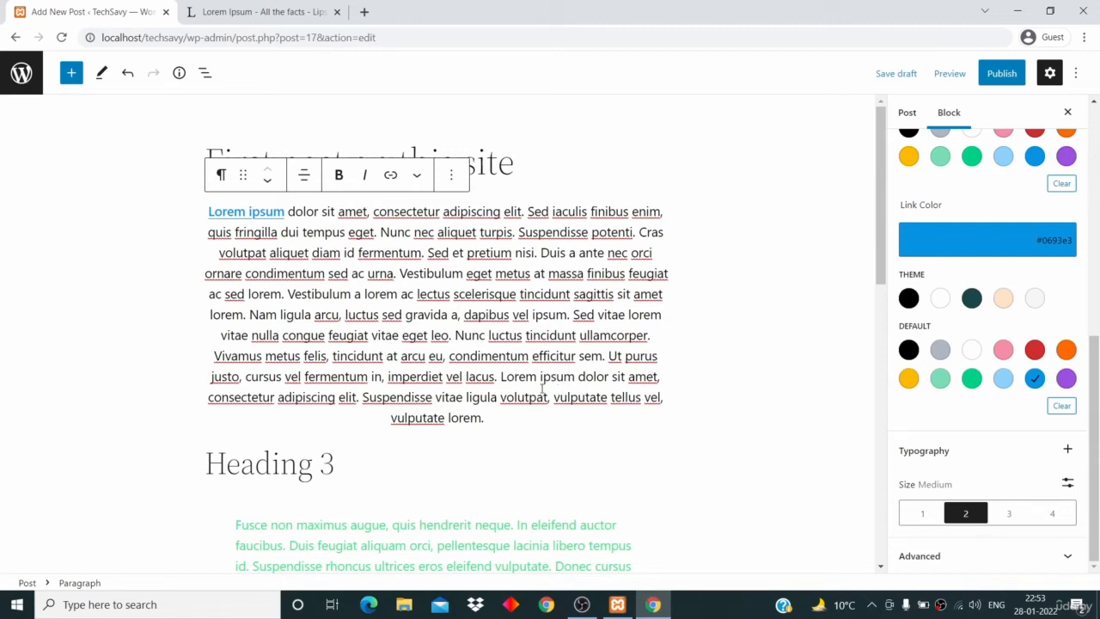
Step: Review all blocks of the post and compare the paragraph's block settings with the settings for the whole post
scroll(541, 391, "down", 6)
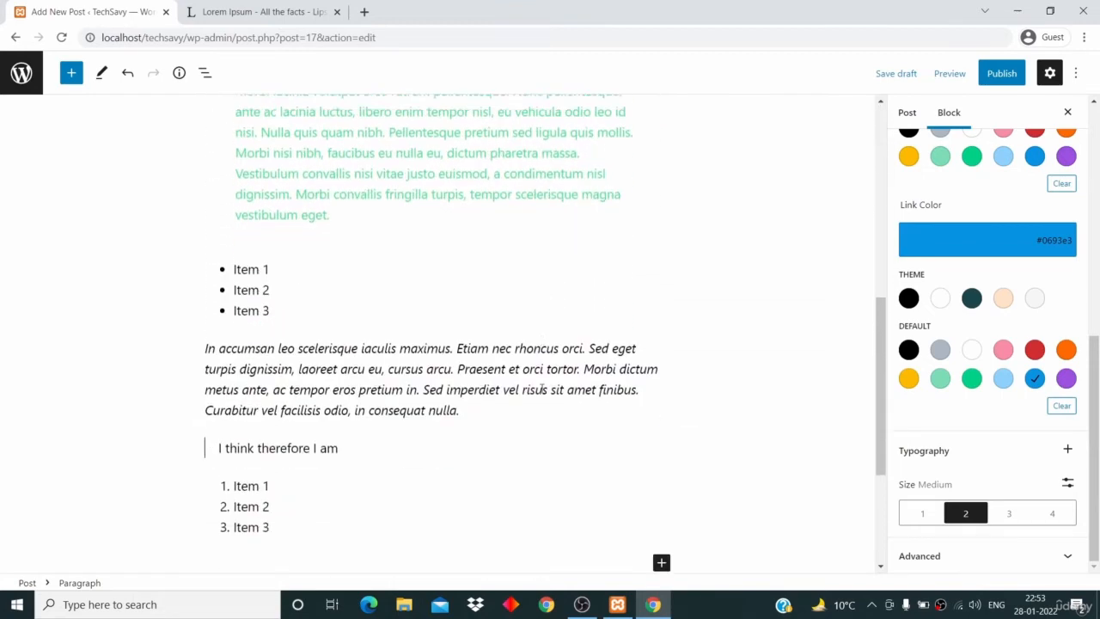
scroll(541, 391, "down", 2)
scroll(541, 391, "up", 8)
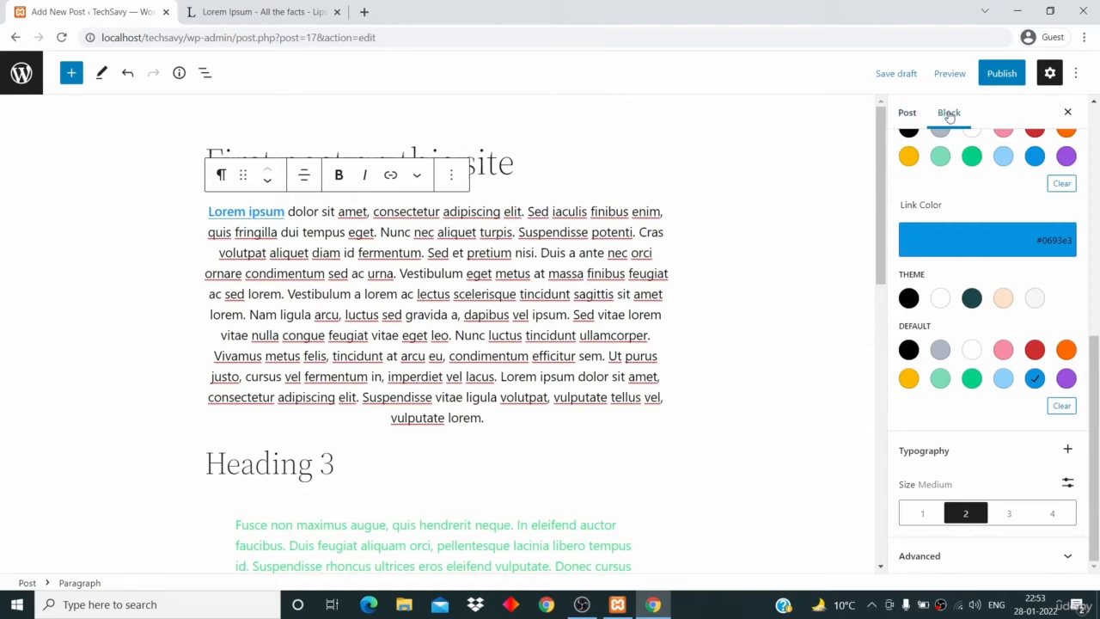
left_click(907, 115)
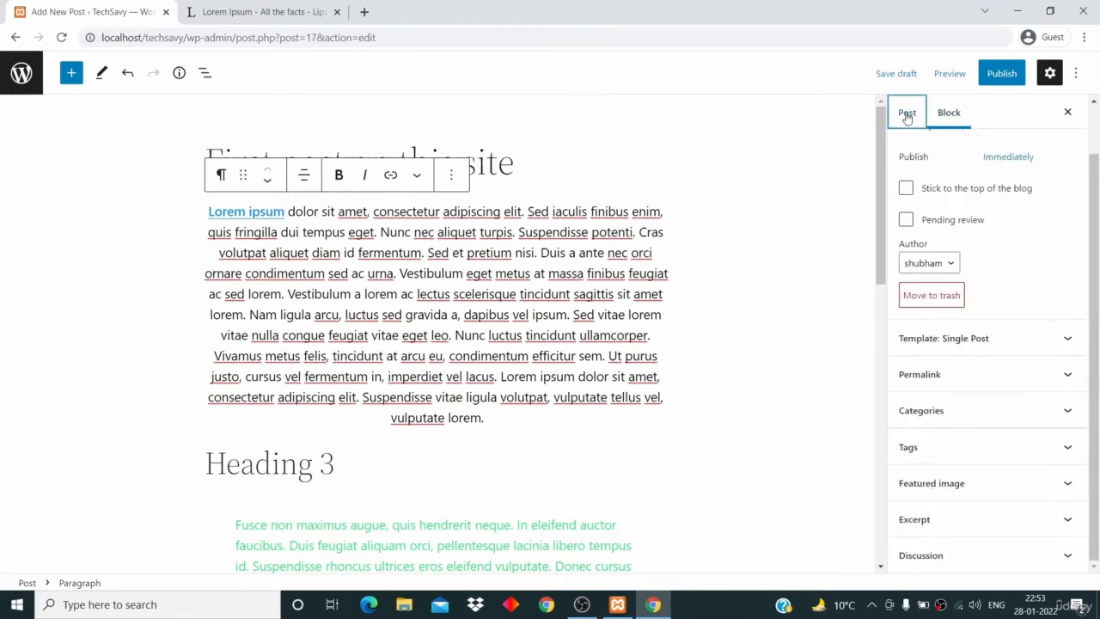
left_click(946, 119)
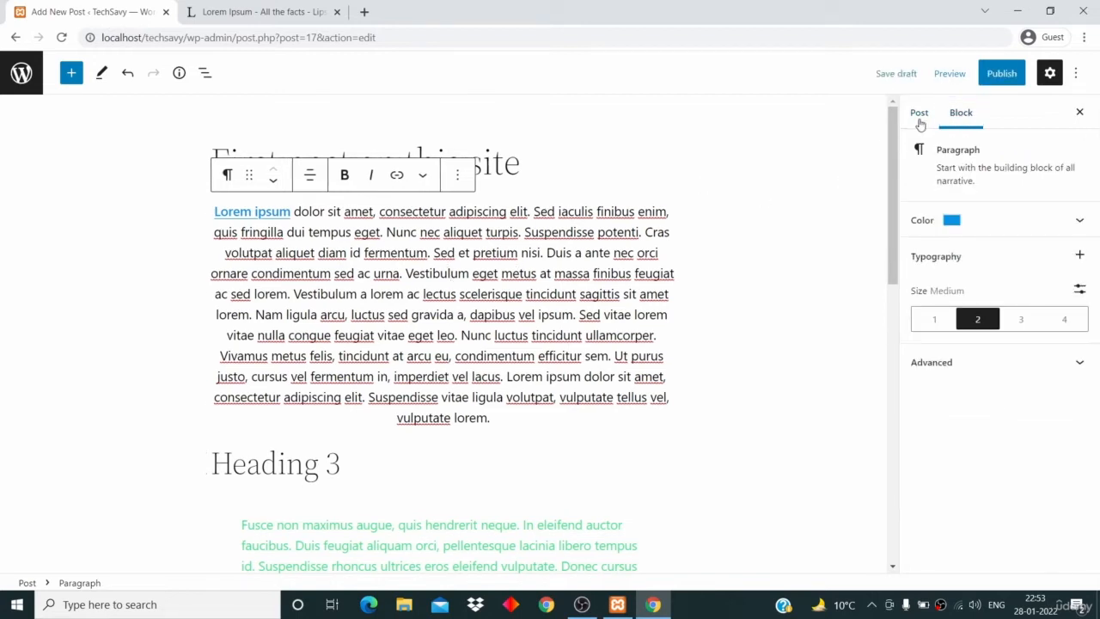
left_click(921, 121)
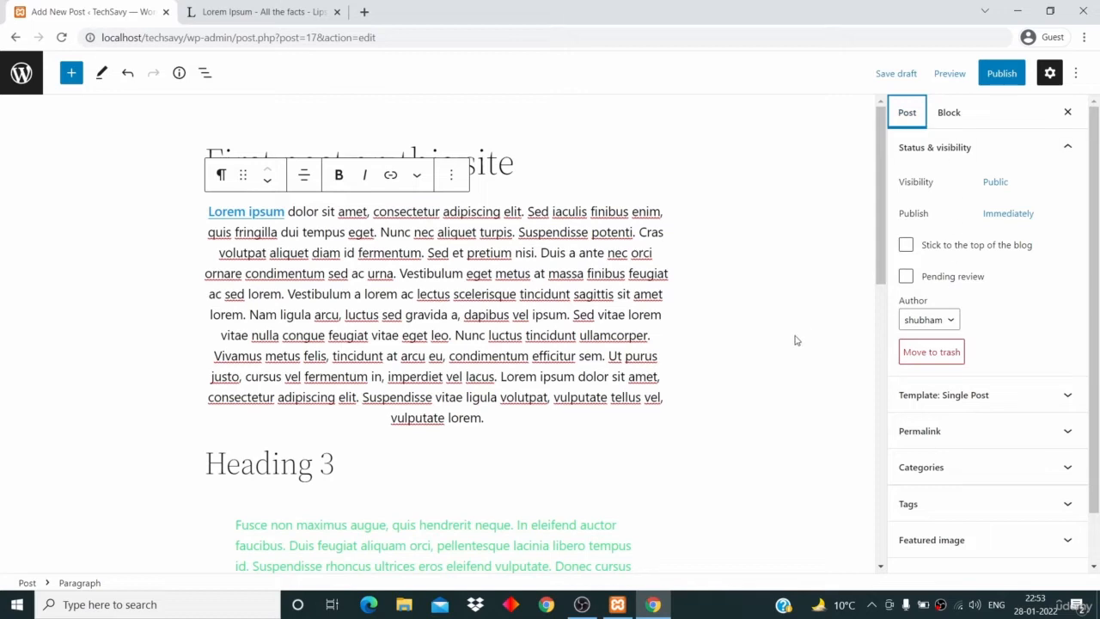
scroll(769, 358, "down", 1)
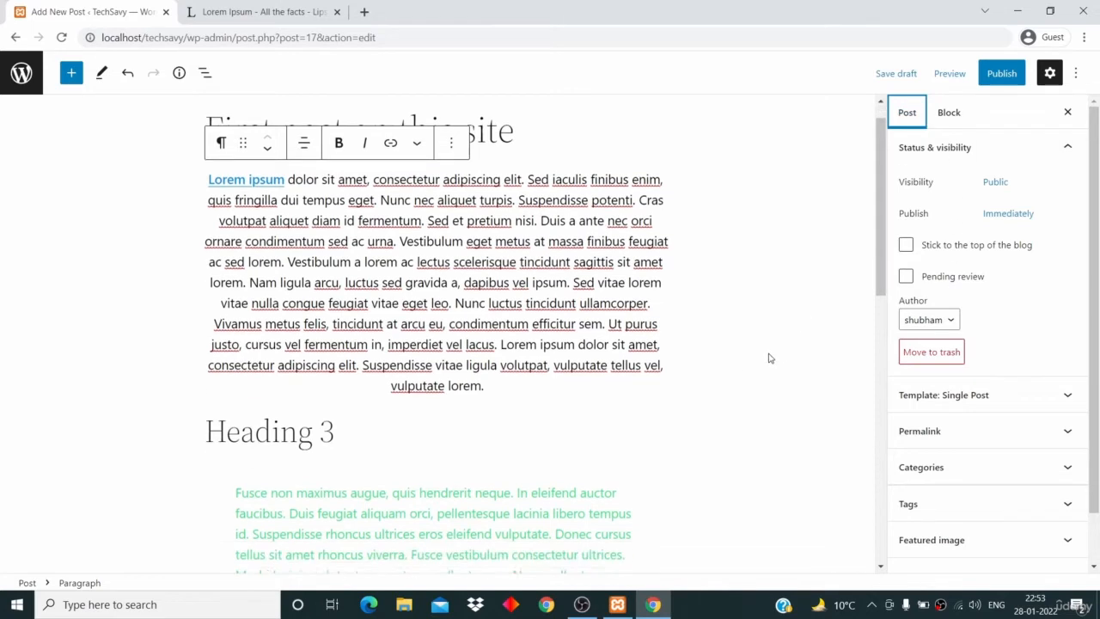
scroll(1009, 481, "down", 1)
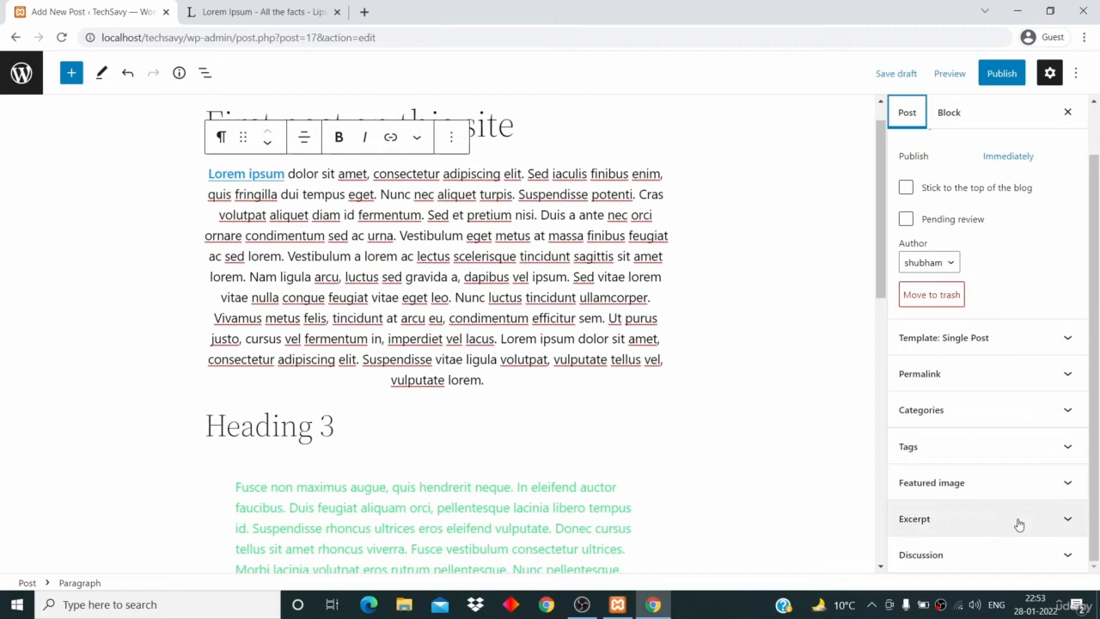
Step: Fill the post's excerpt with the first paragraph's opening text, copied from "Lorem ipsum" through "ornare condimentum se"
left_click(1019, 524)
left_click(967, 516)
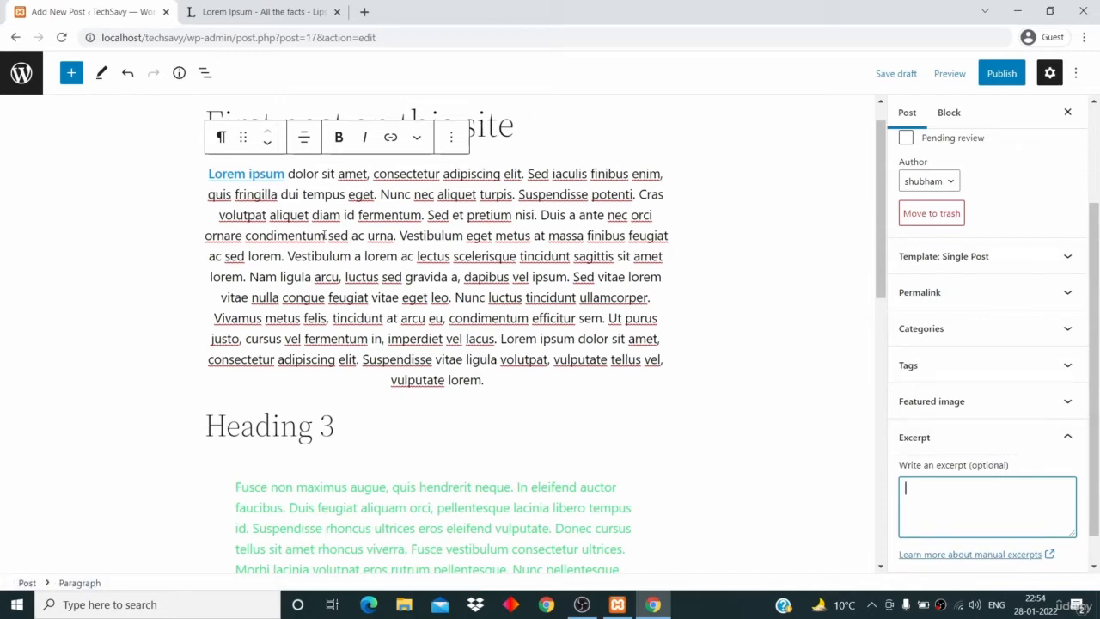
left_click_drag(348, 236, 204, 176)
scroll(205, 177, "up", 1)
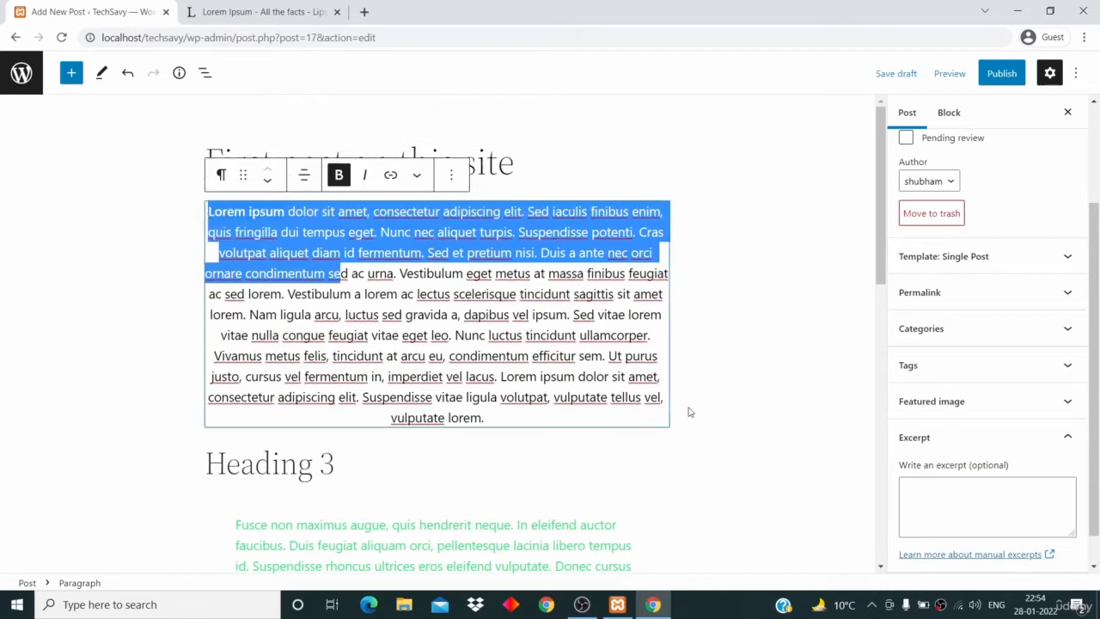
left_click(947, 508)
key("ctrl+v")
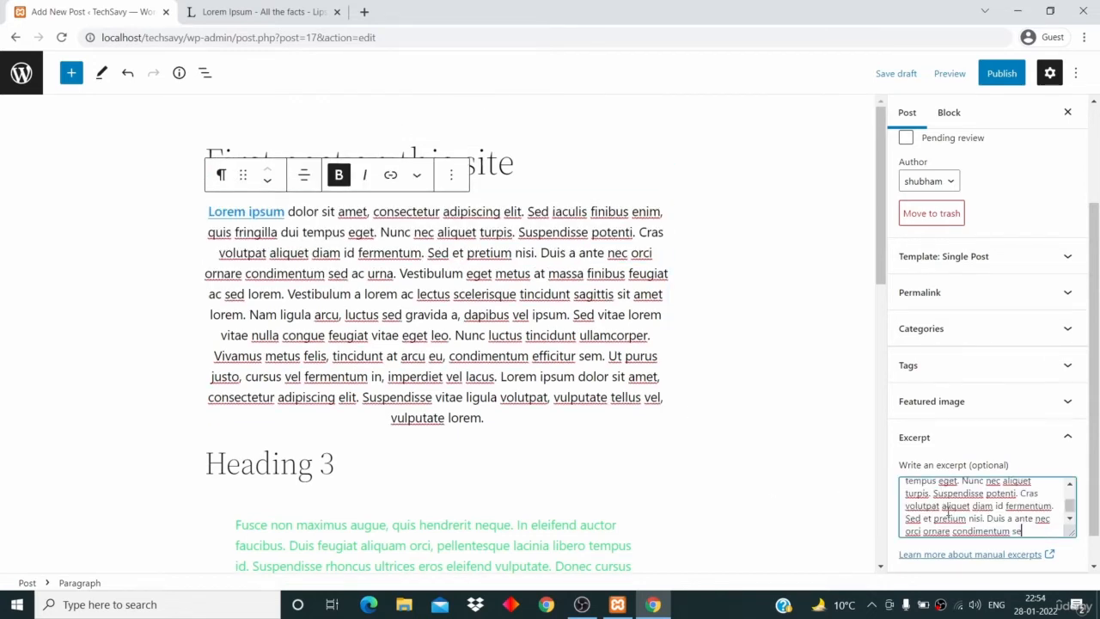
left_click(952, 437)
Step: Add the tags android, os and mobile to the post
left_click(961, 459)
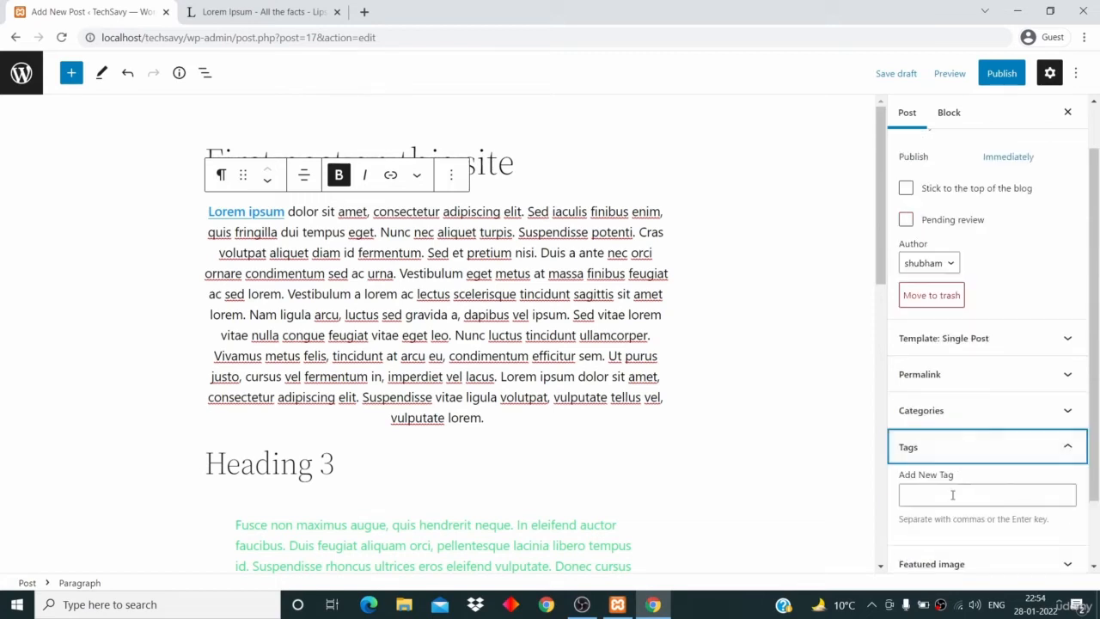
left_click(944, 495)
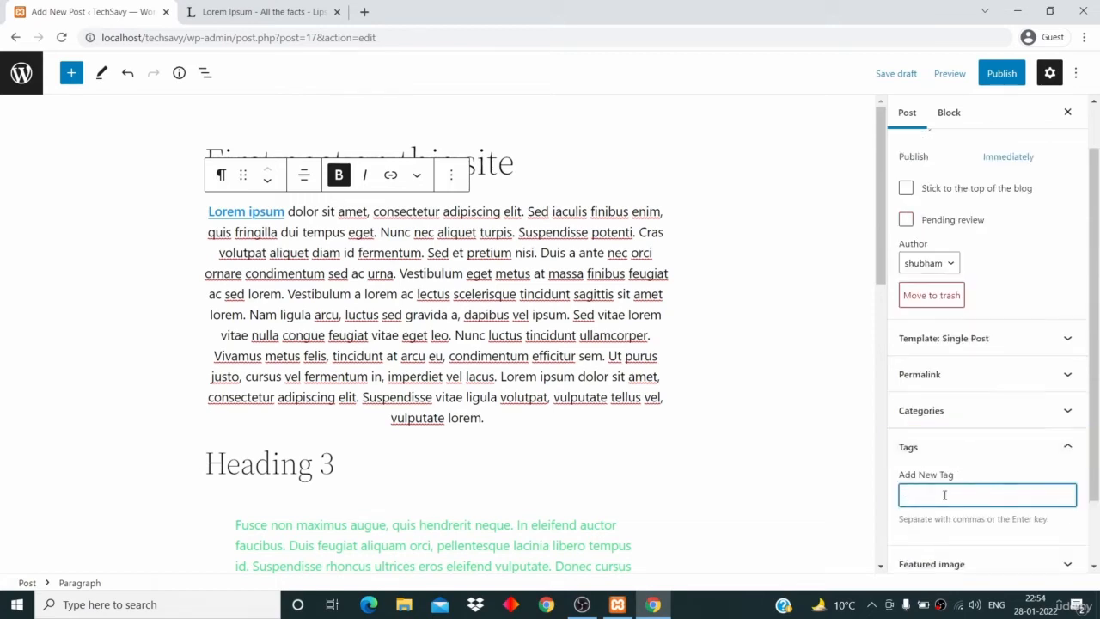
type("android")
key("Return")
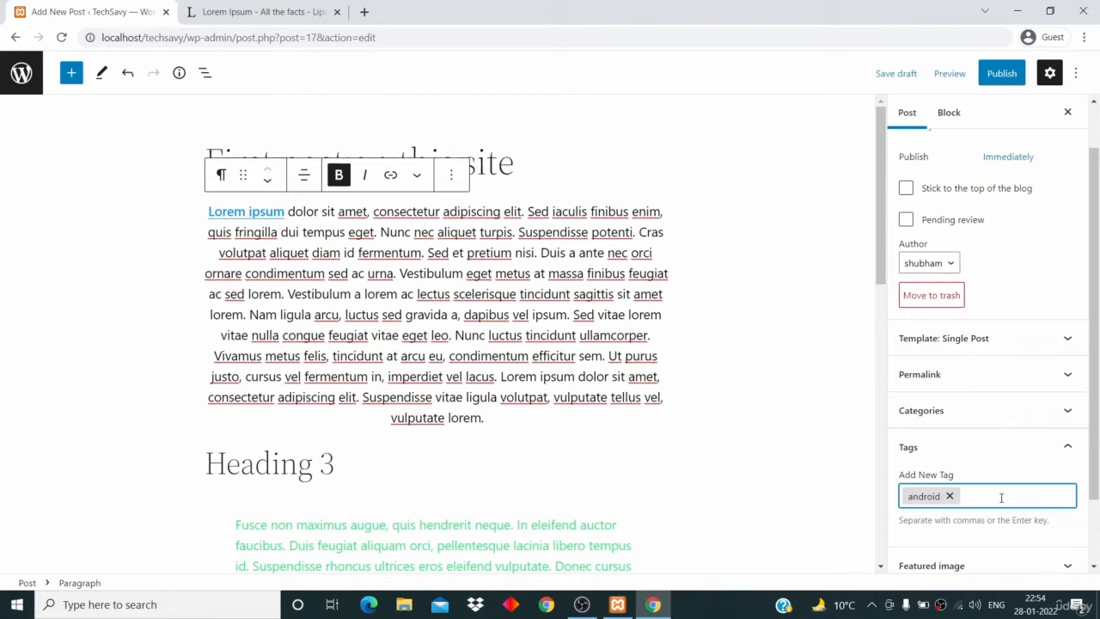
type("os")
key("Return")
type("mobiole")
key("BackSpace")
key("BackSpace")
key("BackSpace")
type("le")
key("Return")
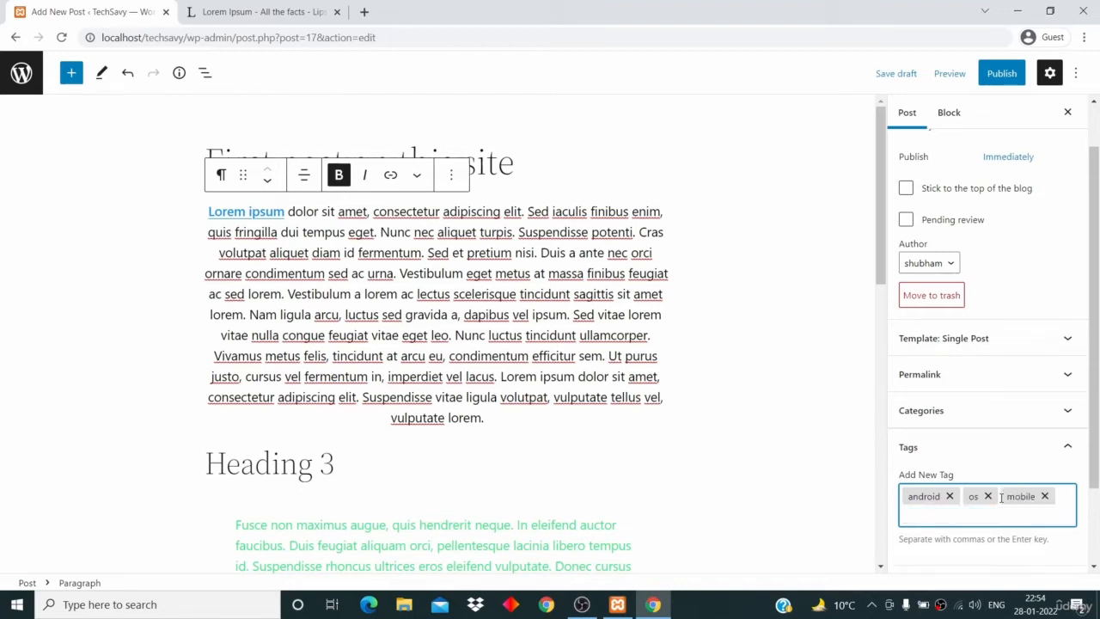
Step: Create a new category named Tech without a parent category and assign it to the post
left_click(990, 410)
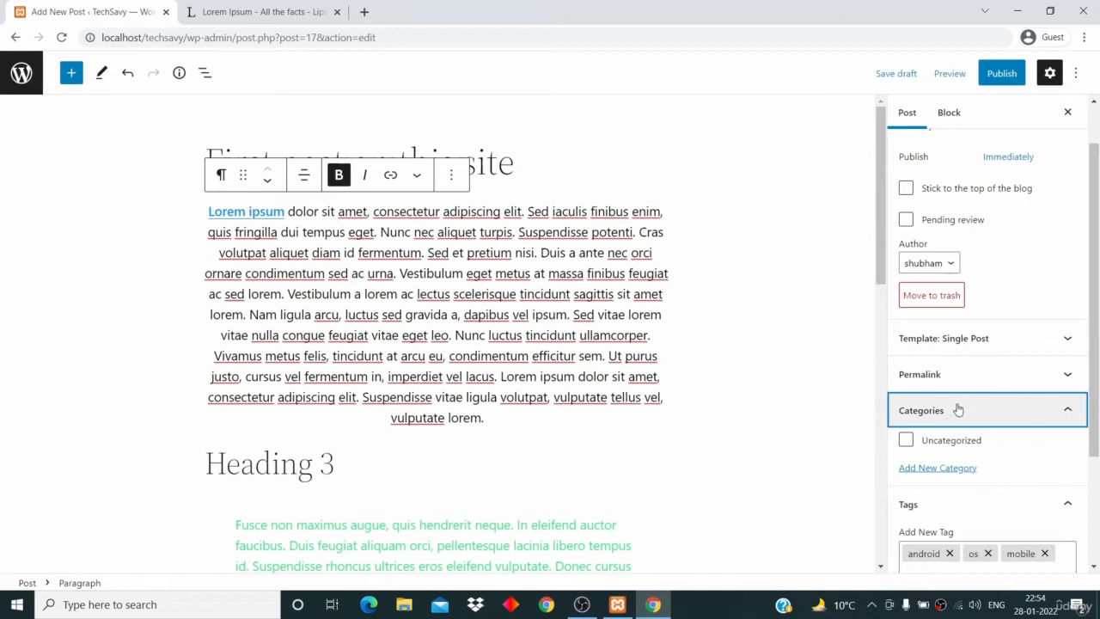
left_click(951, 469)
left_click(951, 511)
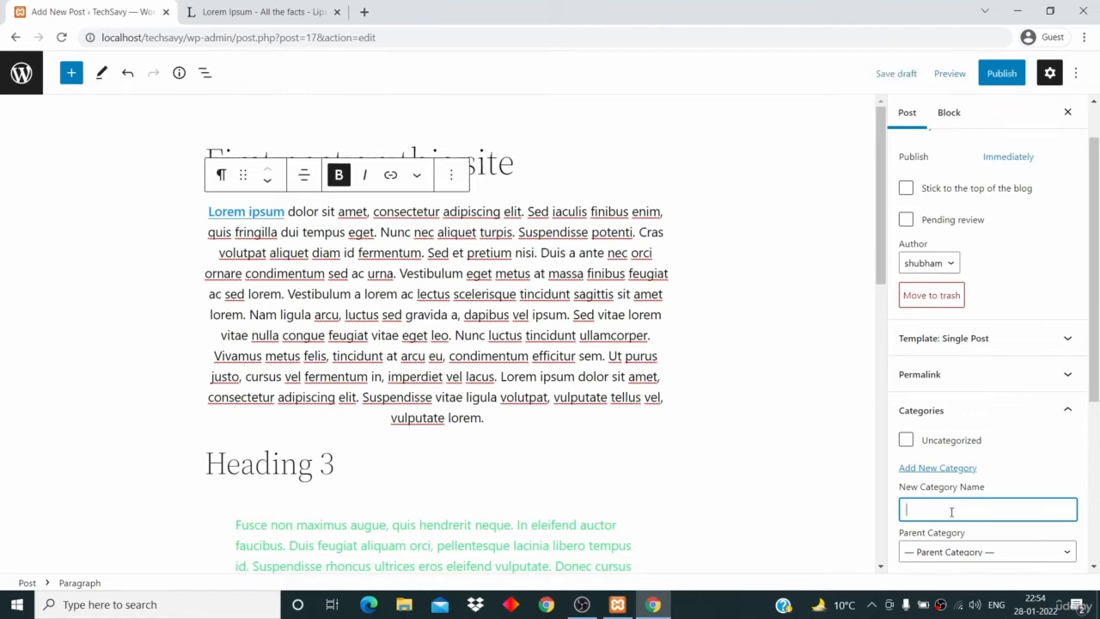
scroll(951, 512, "down", 1)
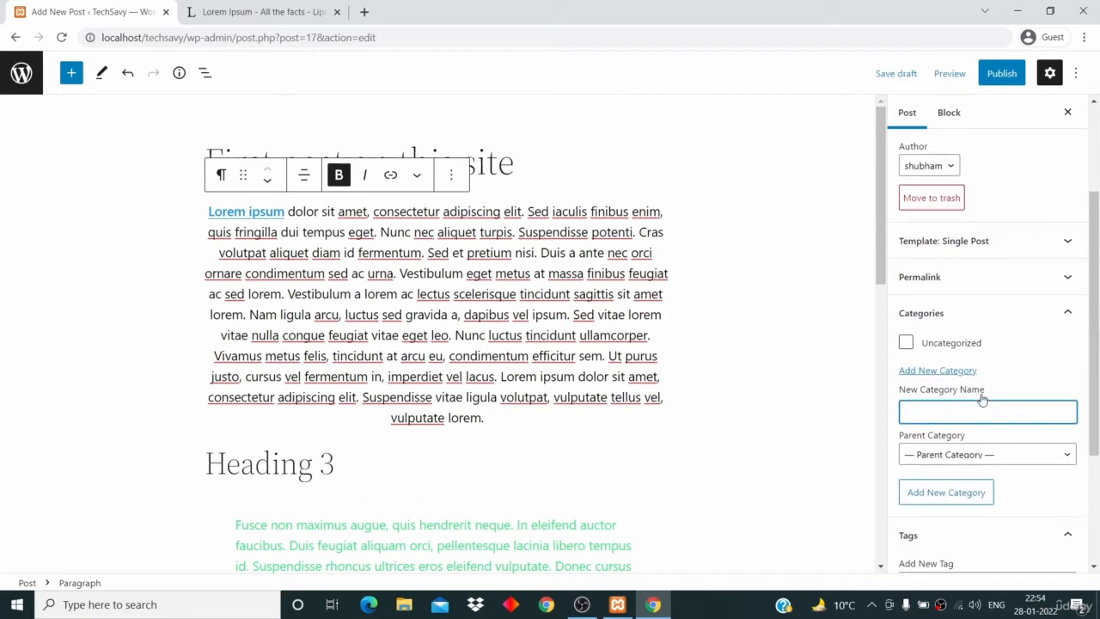
scroll(985, 401, "down", 1)
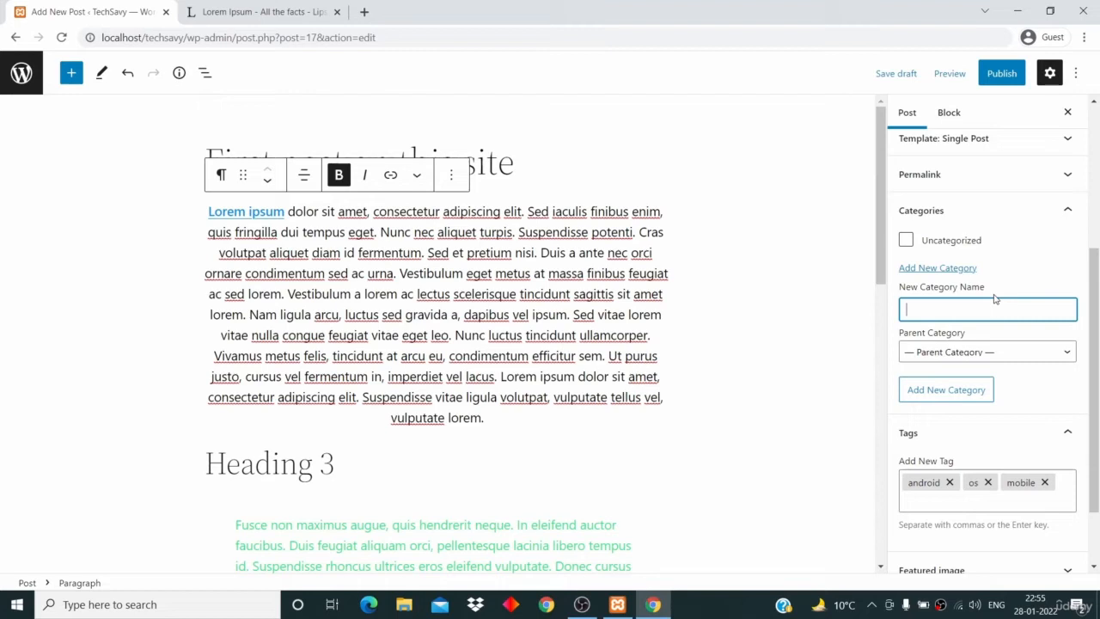
type("ech")
left_click(944, 391)
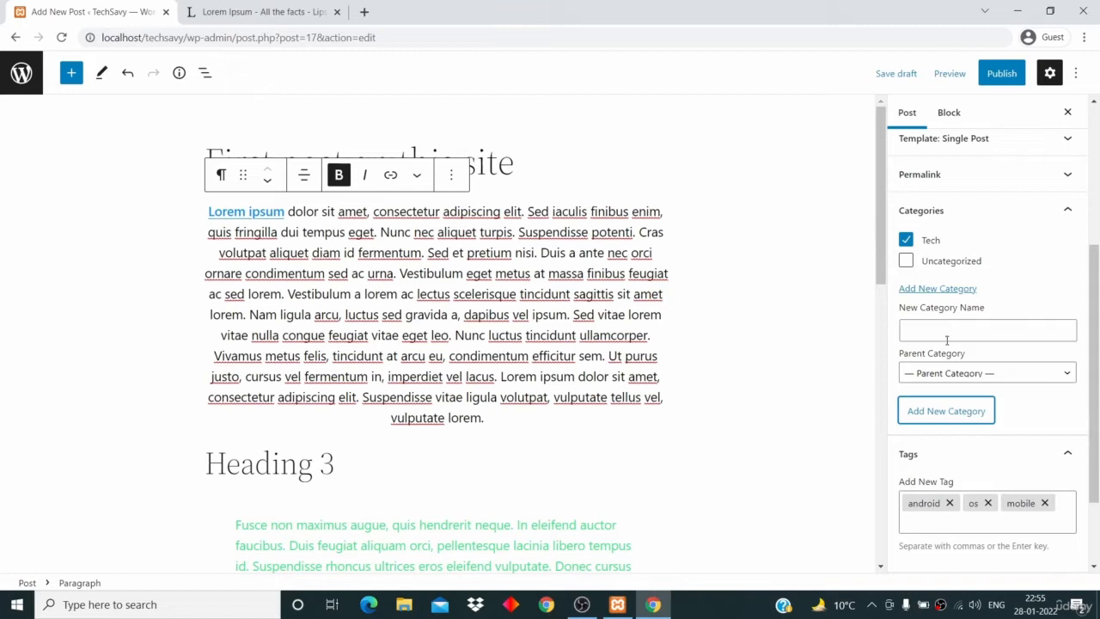
Step: Create another category named Android without a parent category and assign it to the post
left_click(941, 331)
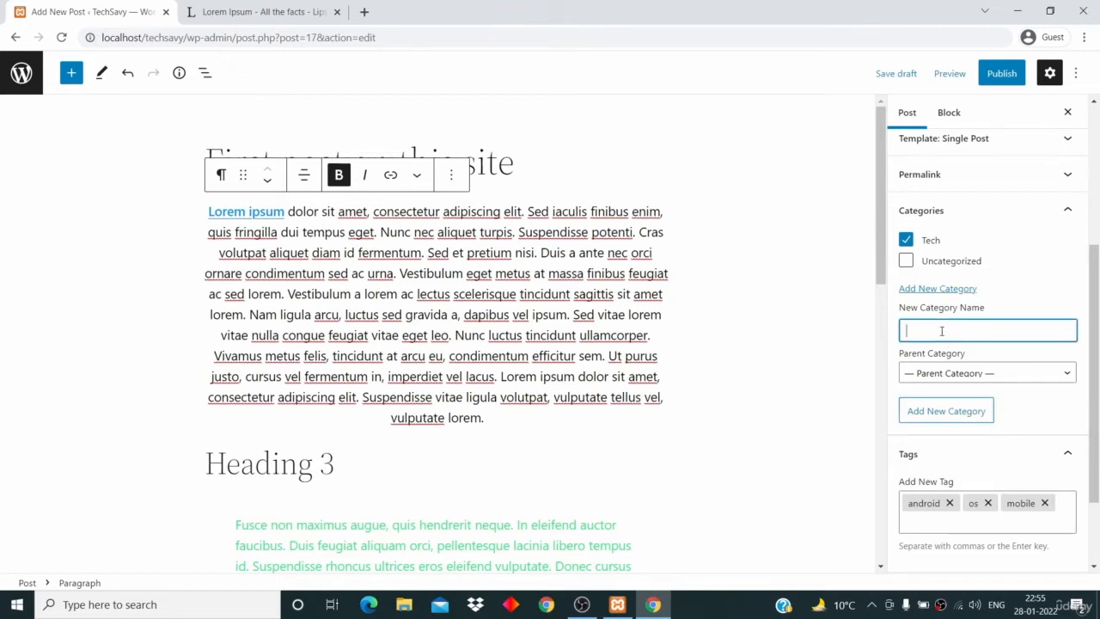
type("Android")
left_click(952, 417)
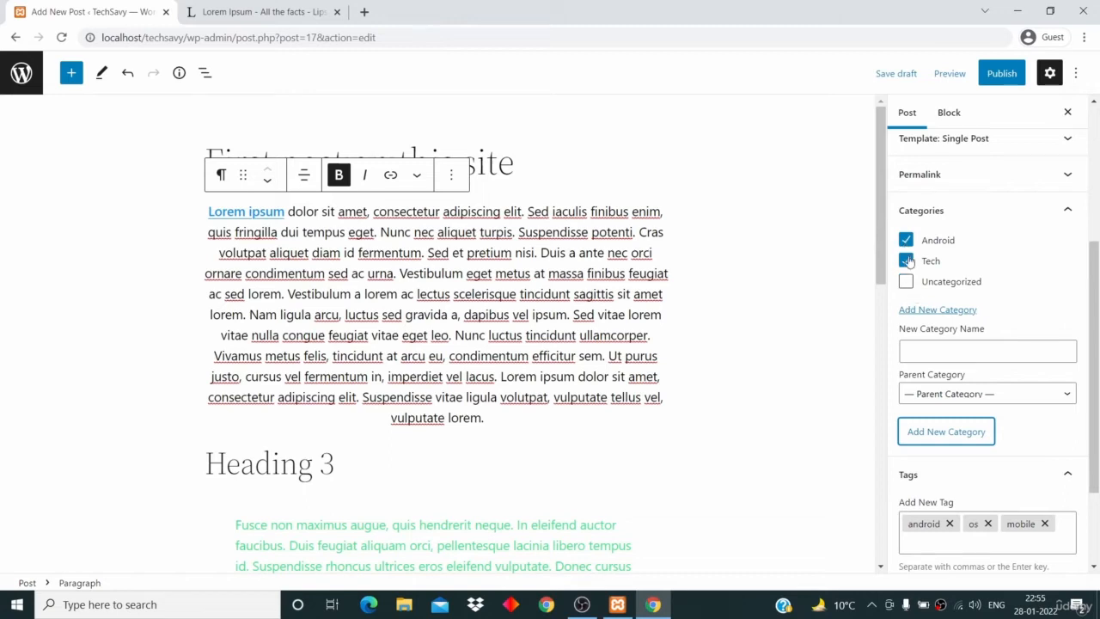
Step: Unassign the Tech category from the post and assign it again
left_click(908, 261)
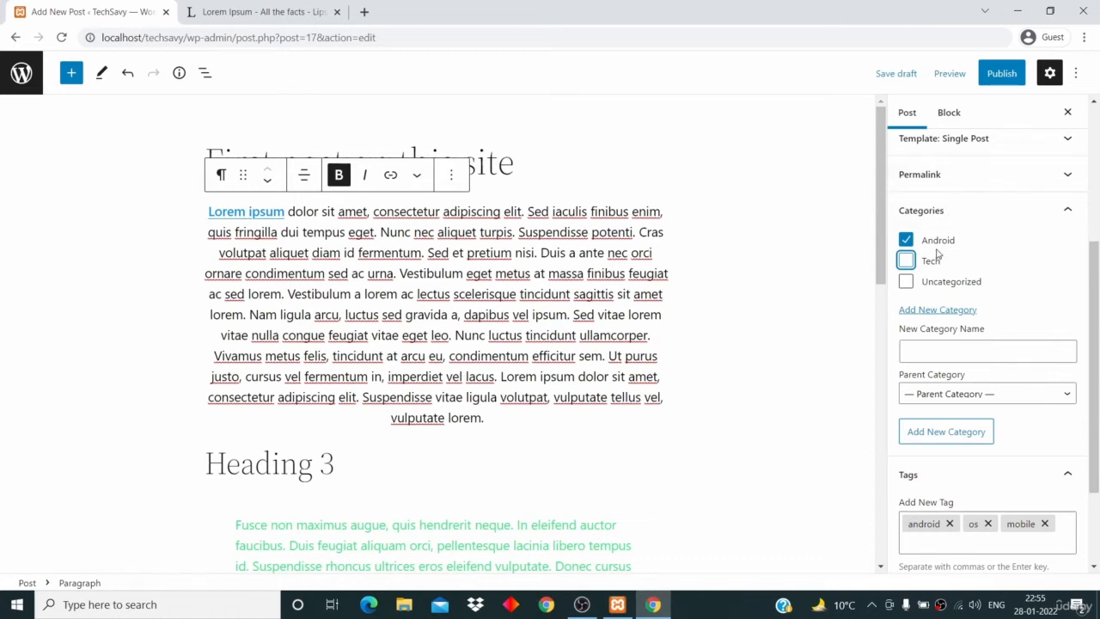
left_click(907, 261)
left_click(796, 287)
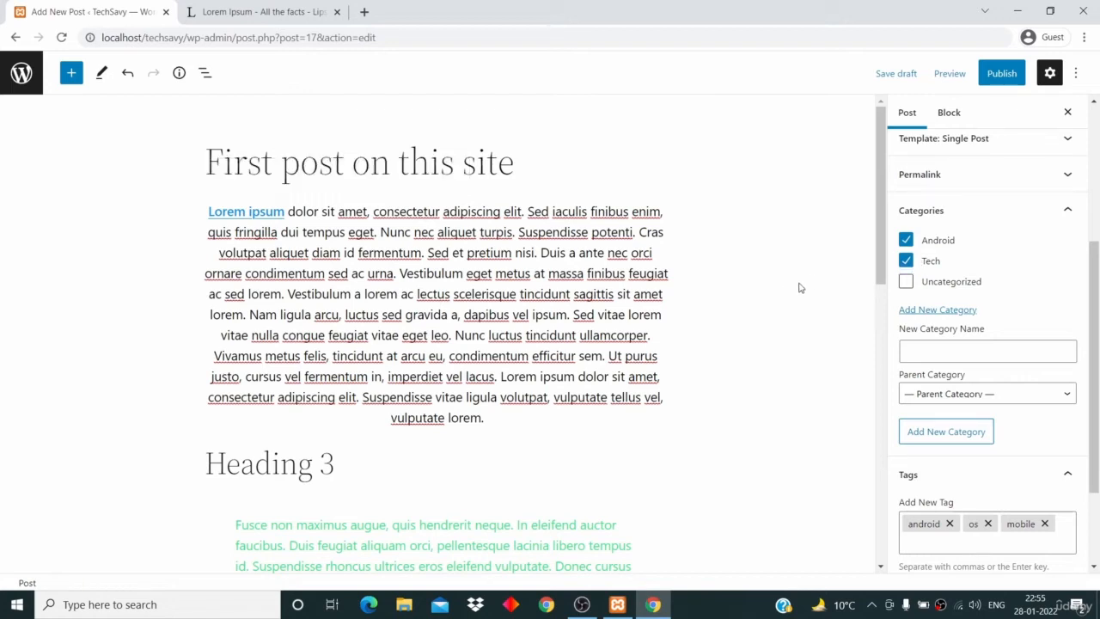
Step: Examine the post's permalink settings and the address under which the post can be viewed
scroll(948, 268, "up", 1)
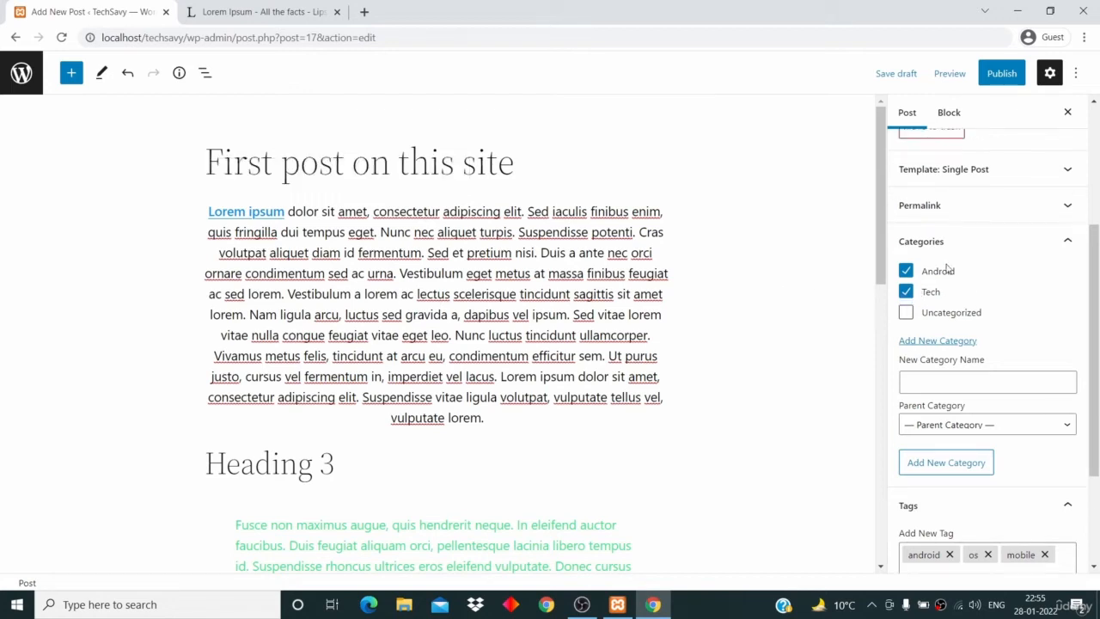
scroll(979, 304, "up", 1)
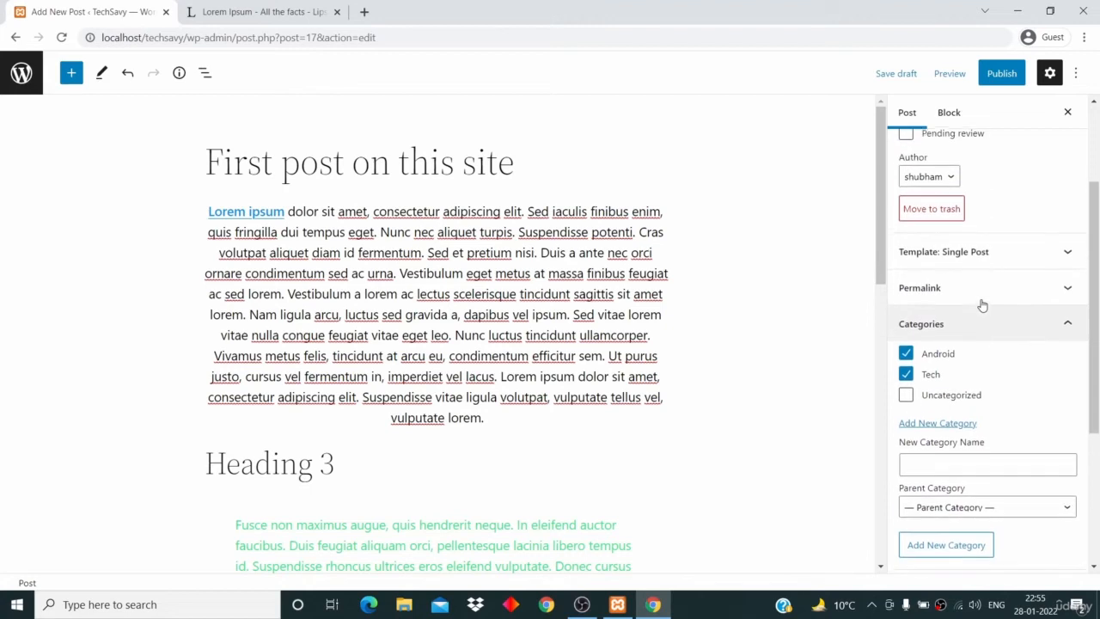
left_click(972, 295)
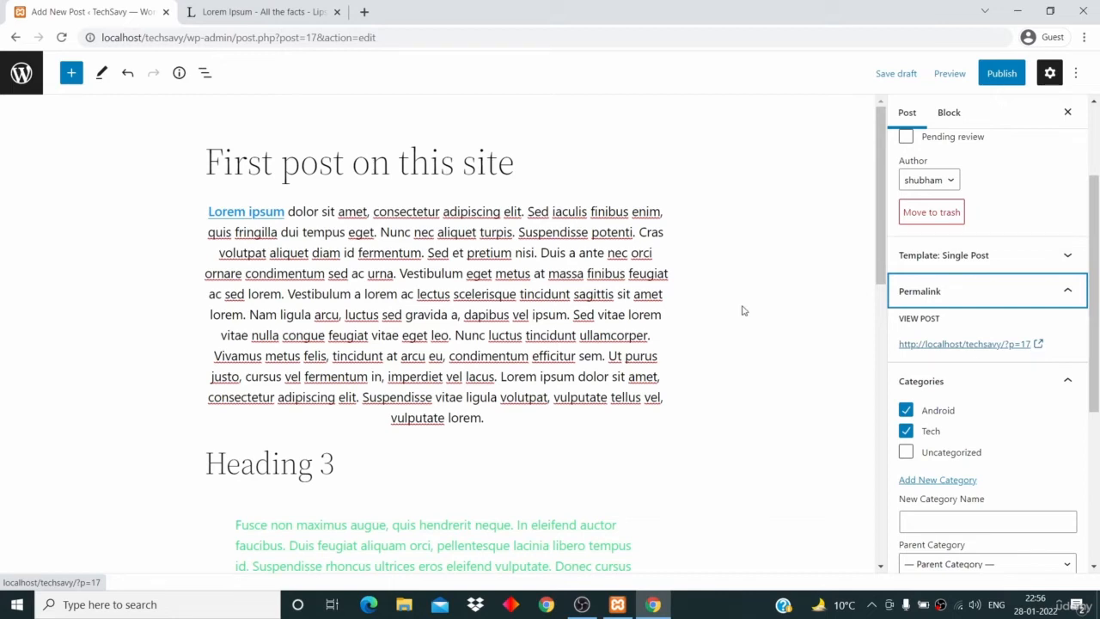
left_click(387, 176)
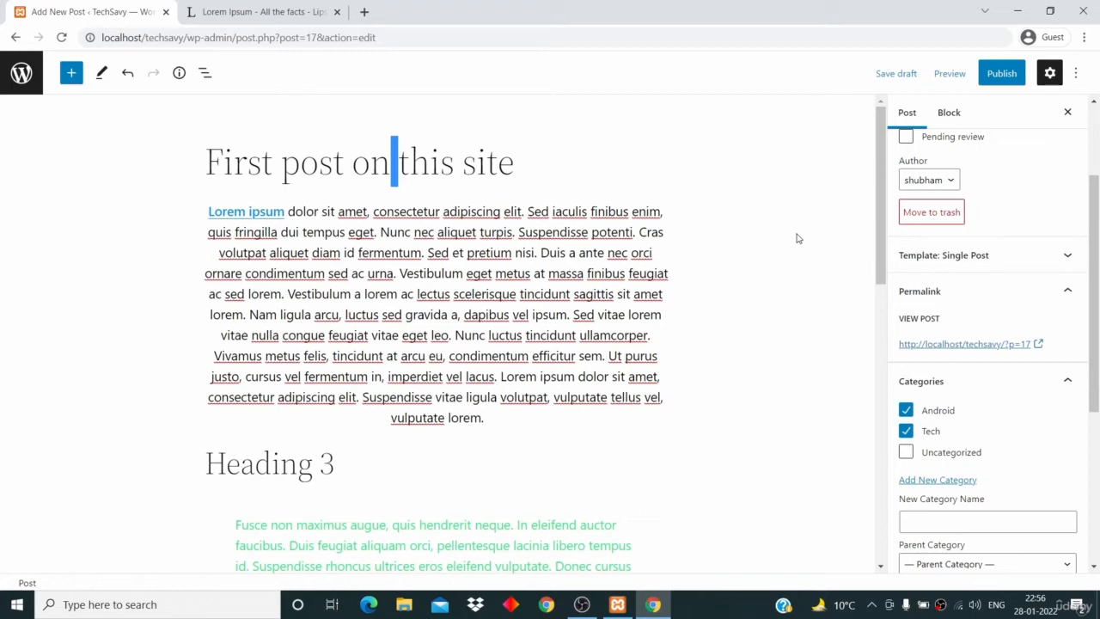
left_click(941, 294)
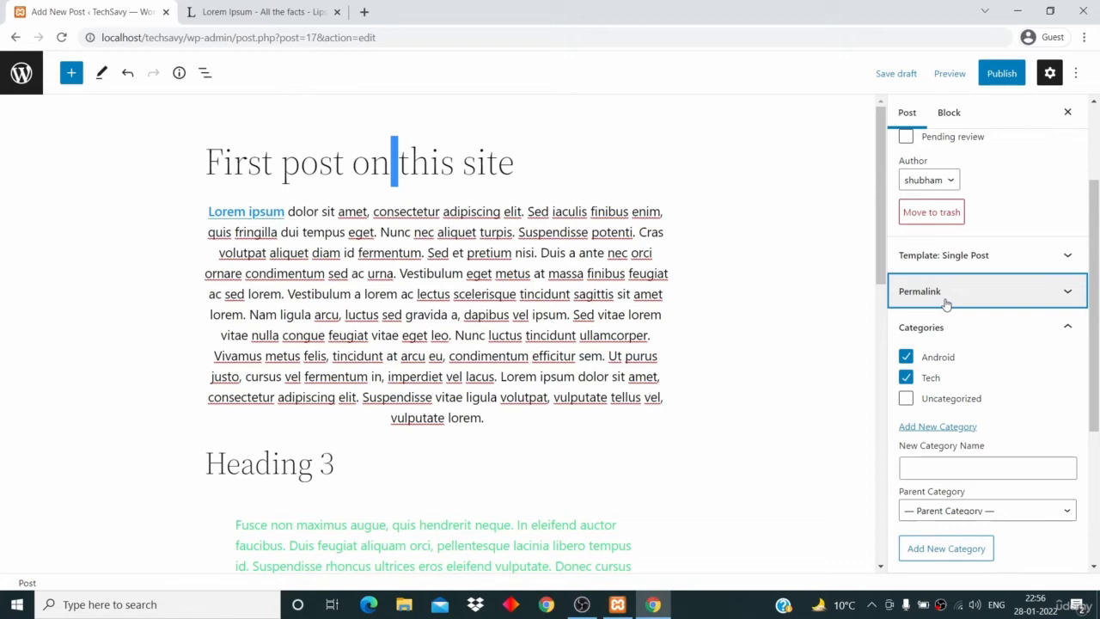
right_click(945, 302)
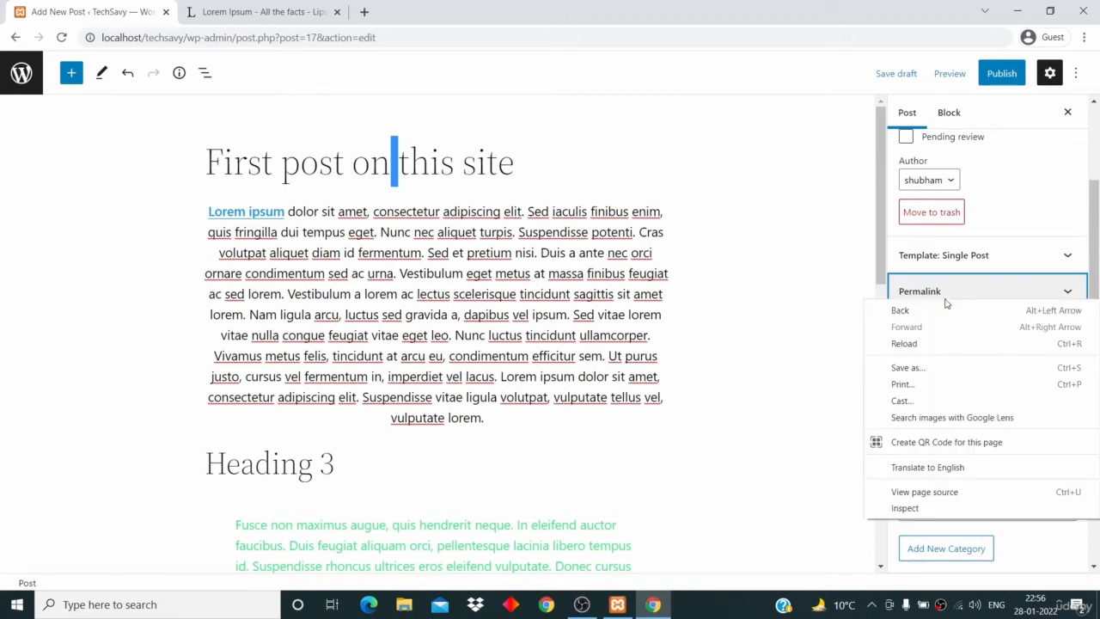
left_click(831, 275)
left_click(960, 302)
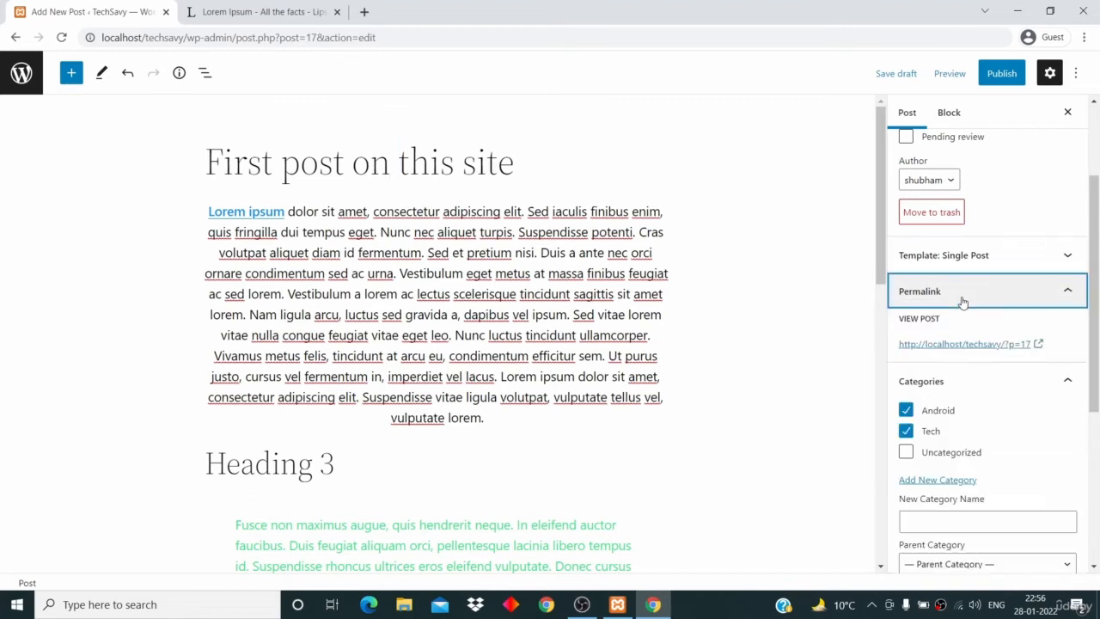
Step: Disallow comments on the post in the discussion settings and allow them again
left_click(961, 302)
scroll(974, 421, "down", 2)
scroll(978, 450, "down", 1)
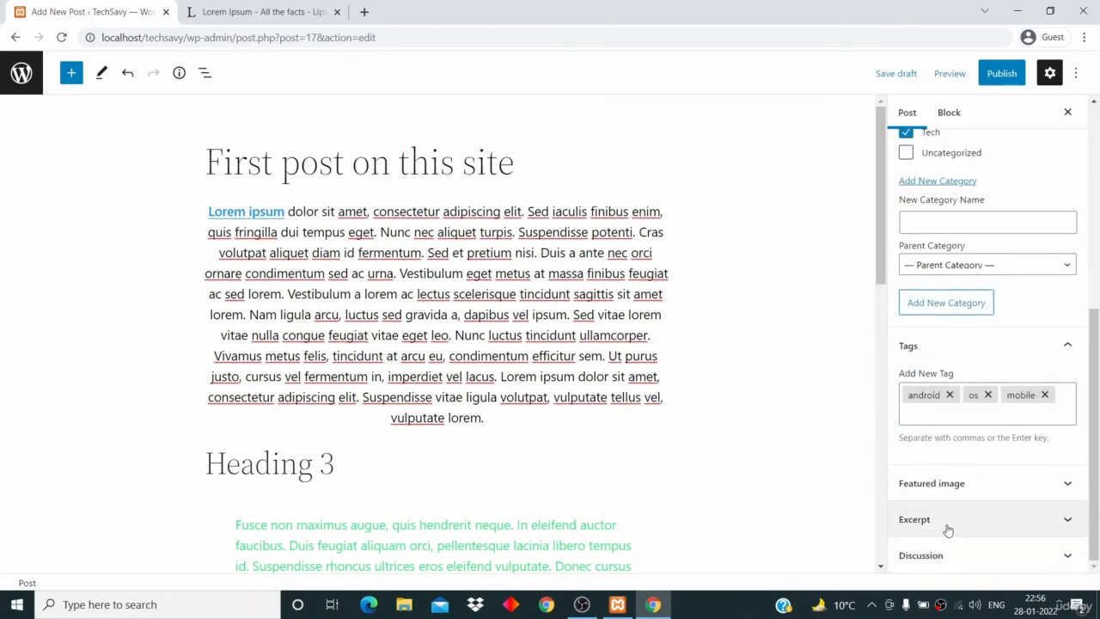
left_click(940, 557)
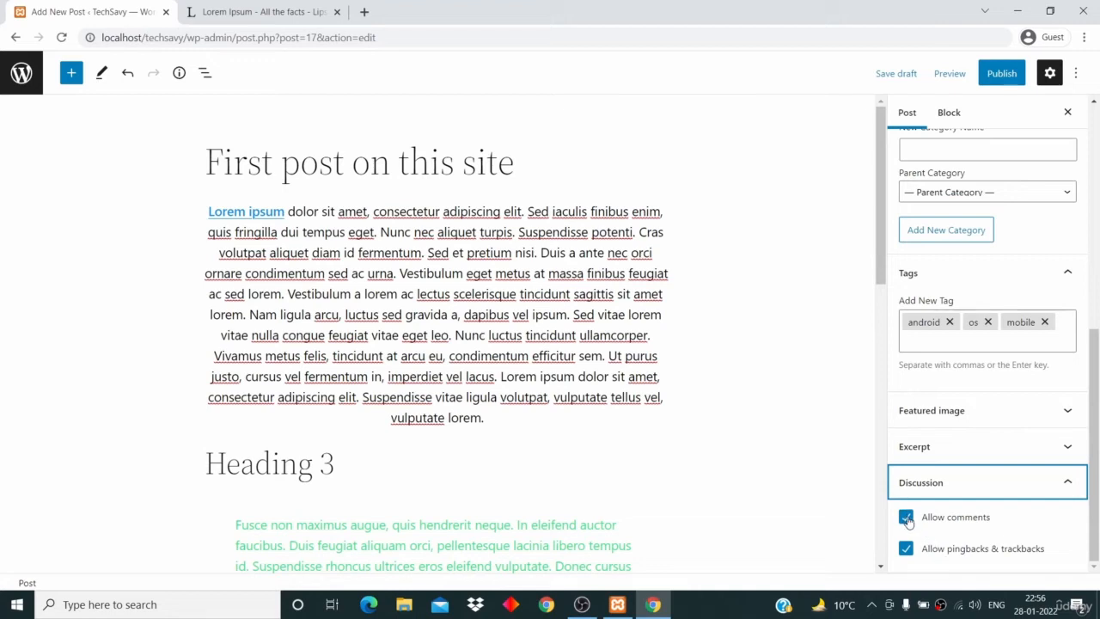
left_click(914, 521)
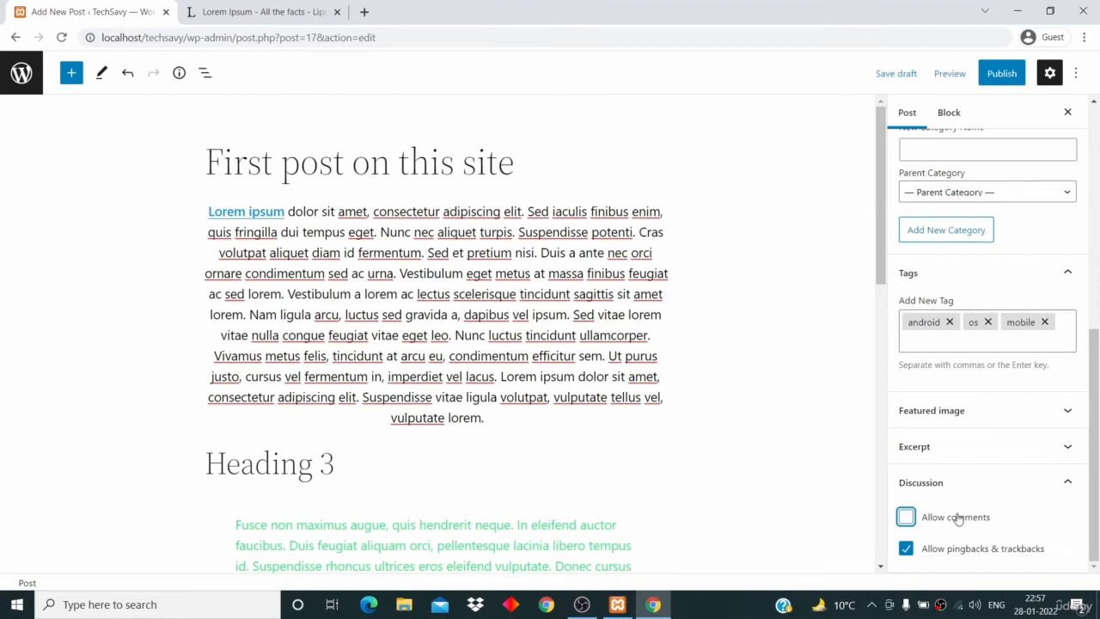
left_click(906, 517)
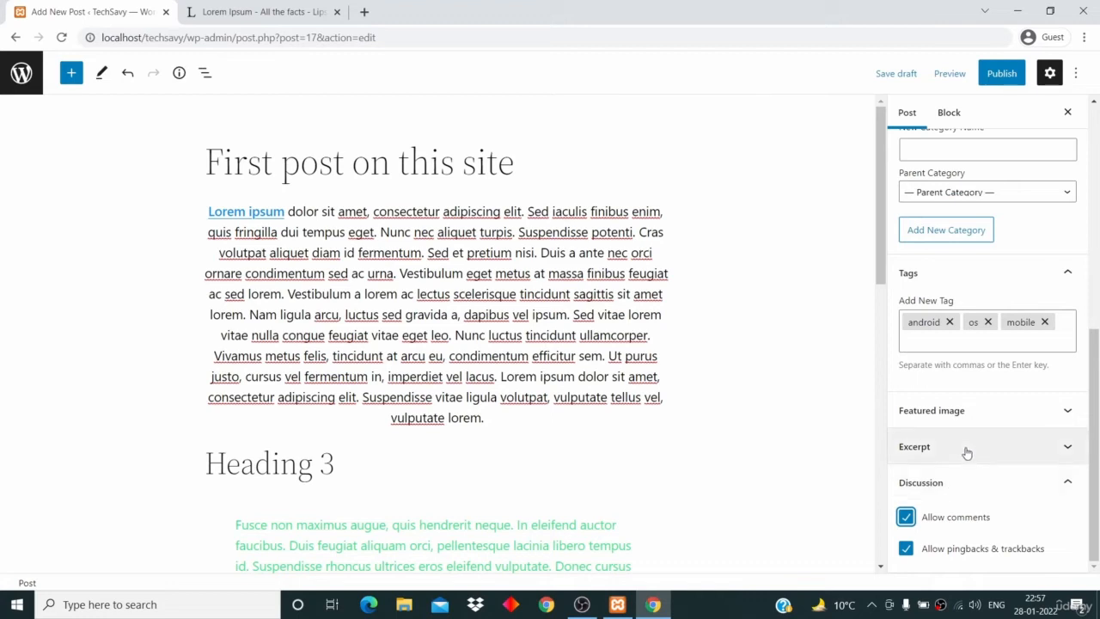
Step: Show the post's featured image setting
scroll(976, 482, "up", 1)
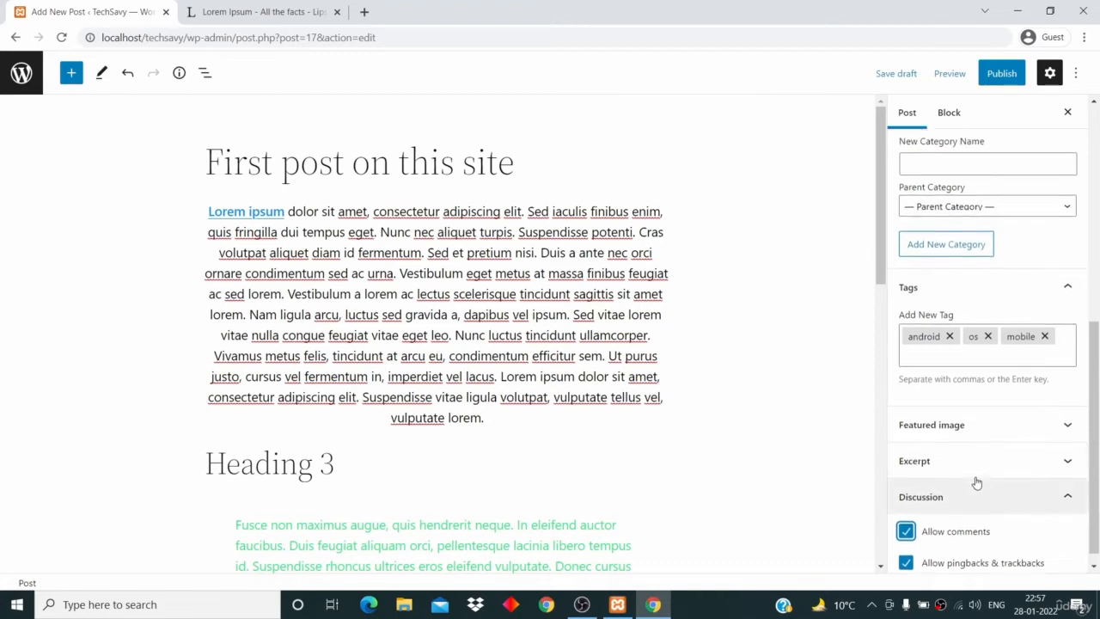
scroll(979, 515, "down", 1)
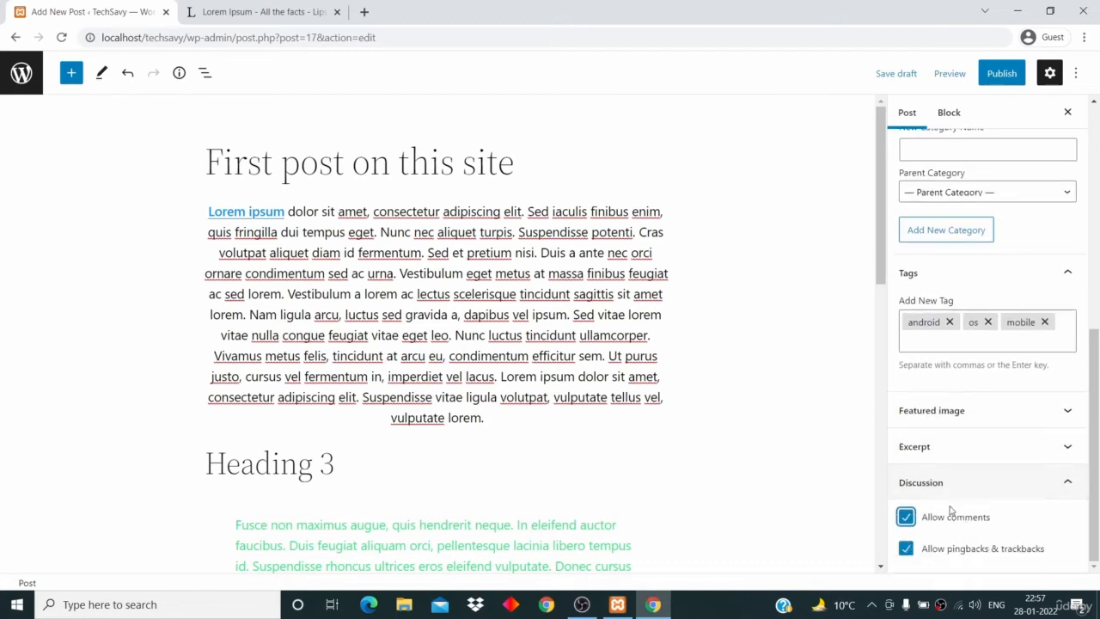
scroll(966, 490, "up", 1)
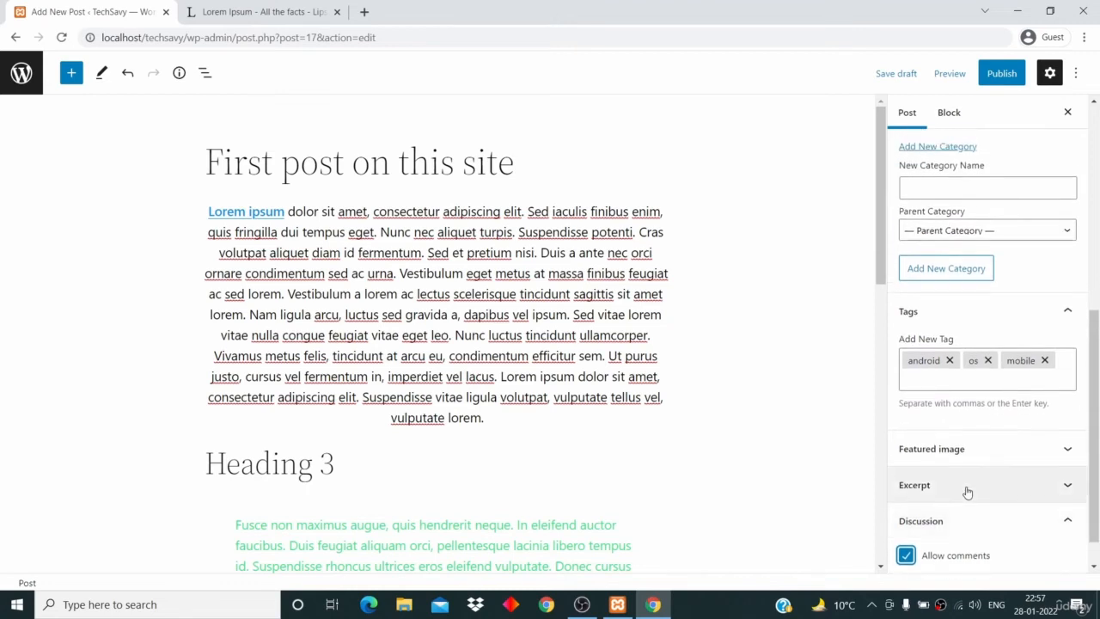
left_click(971, 456)
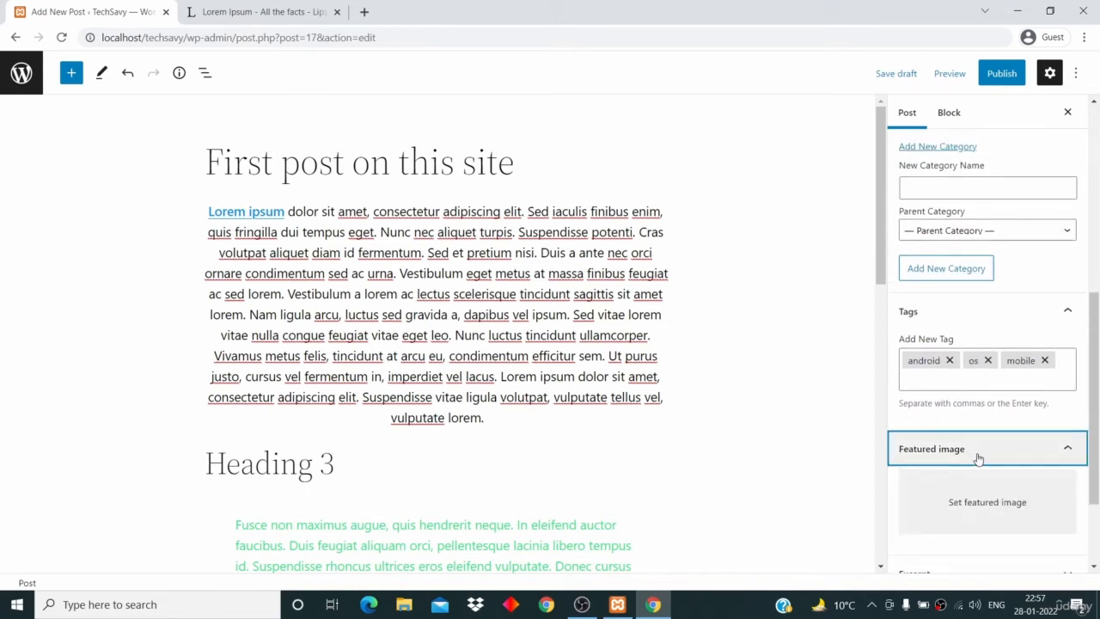
Step: Switch the post's visibility to Password Protected and set it back to Public without entering a password
scroll(978, 458, "up", 4)
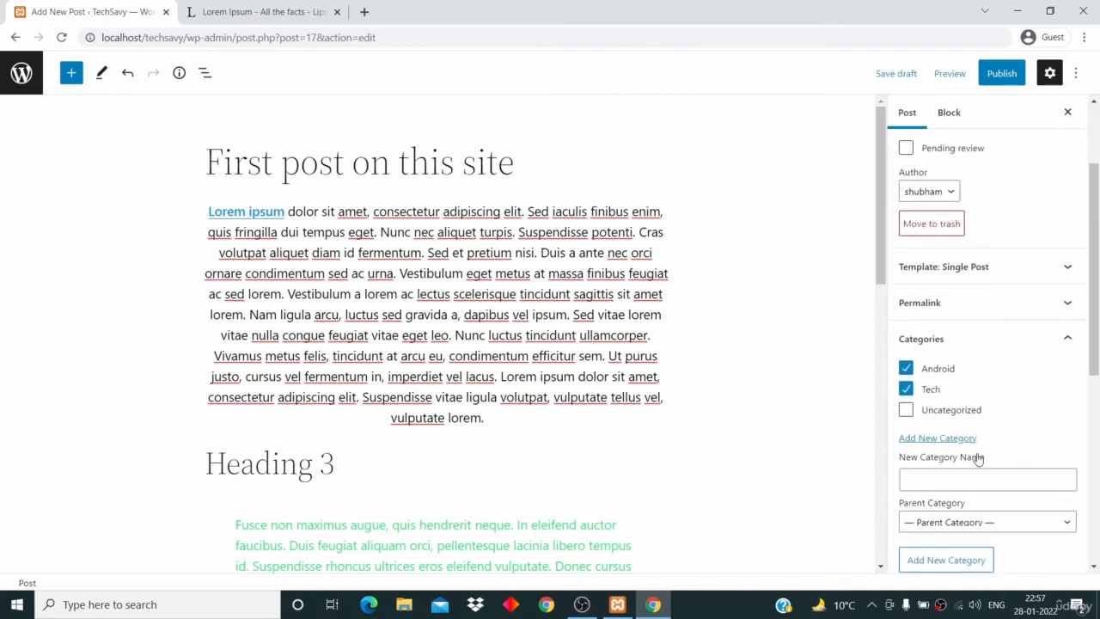
scroll(980, 326, "up", 2)
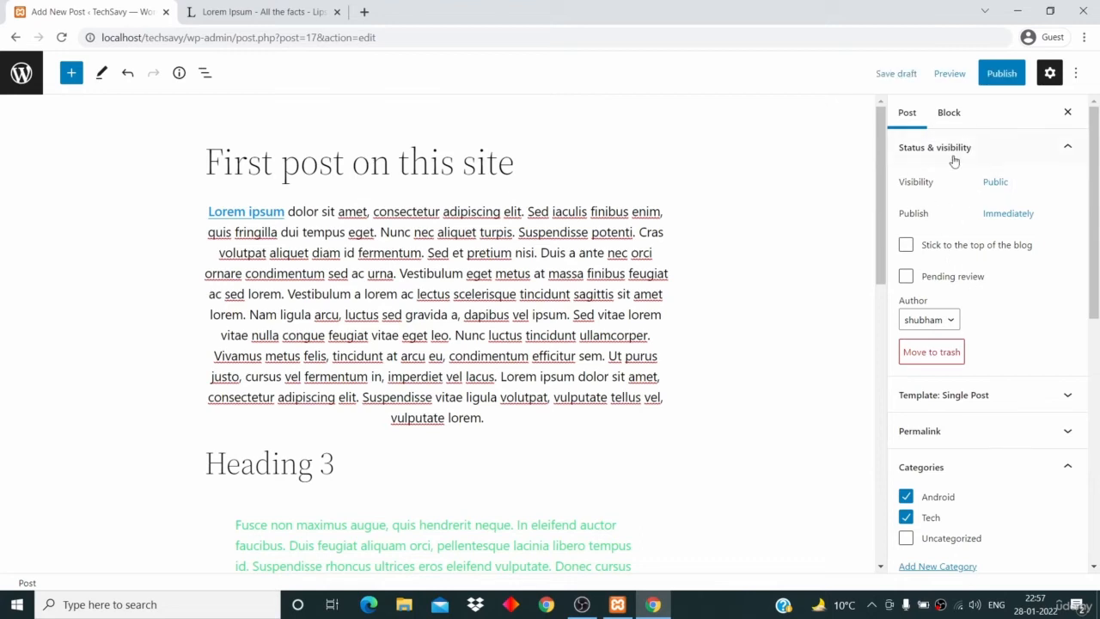
left_click(980, 184)
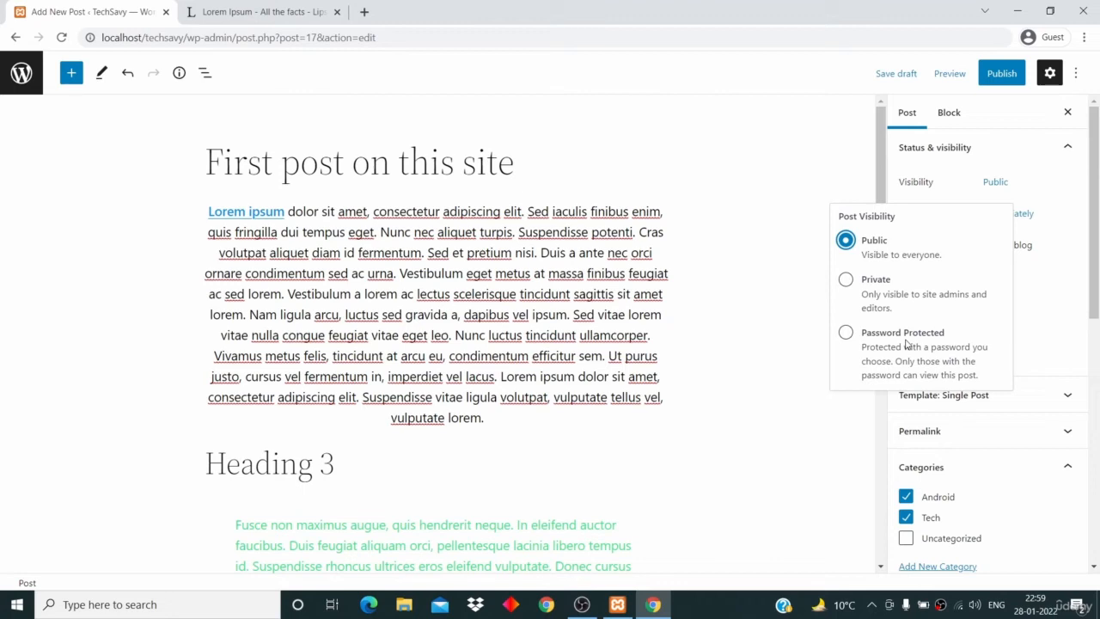
left_click(875, 338)
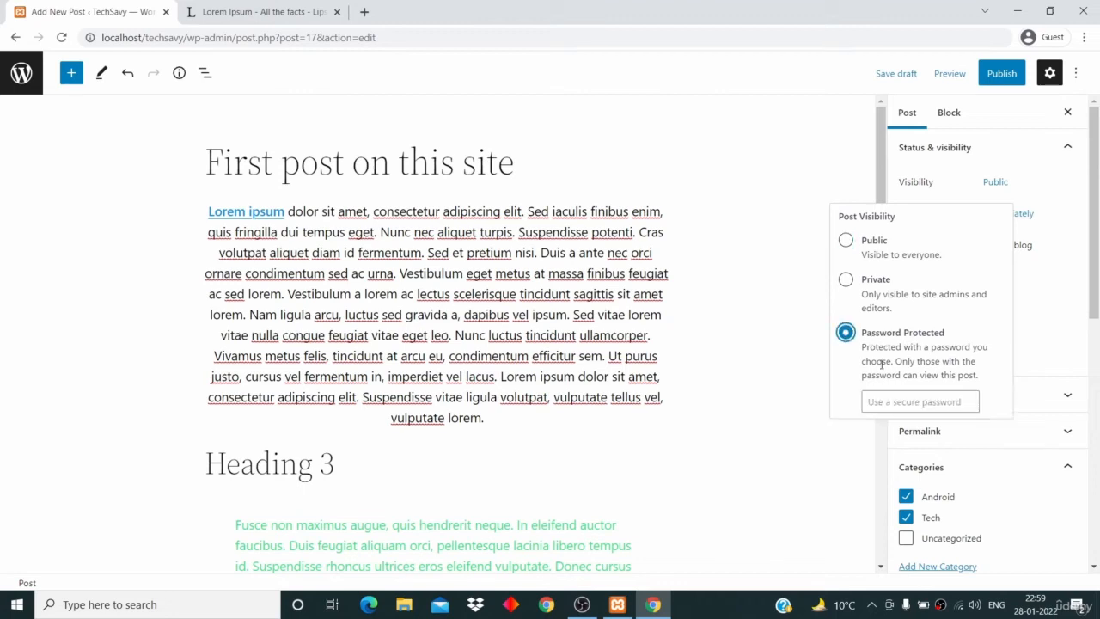
left_click(916, 403)
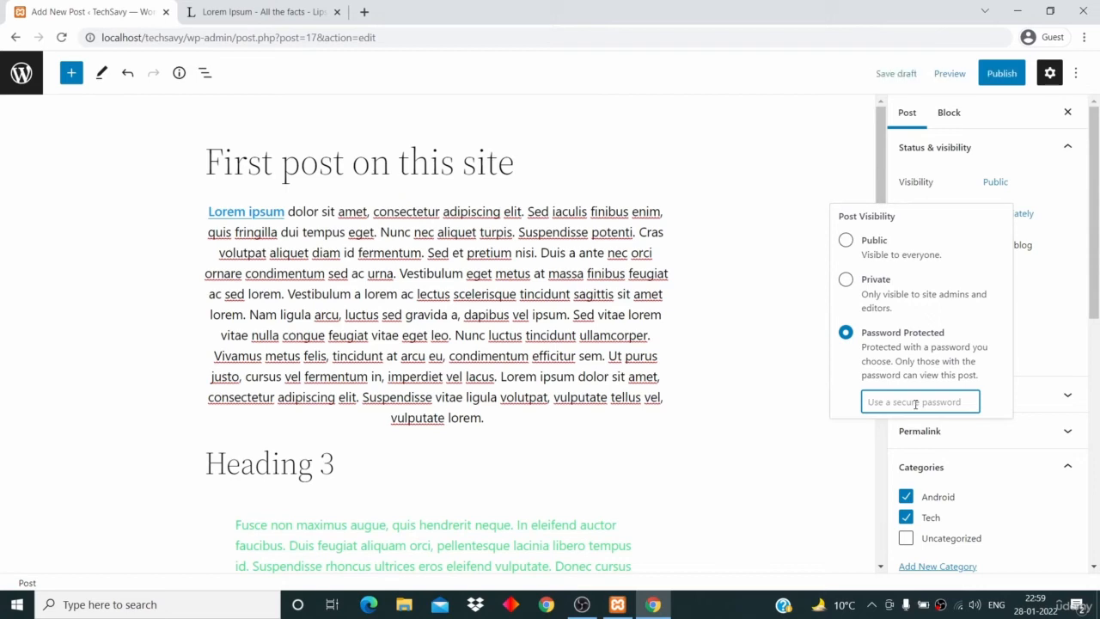
left_click(846, 241)
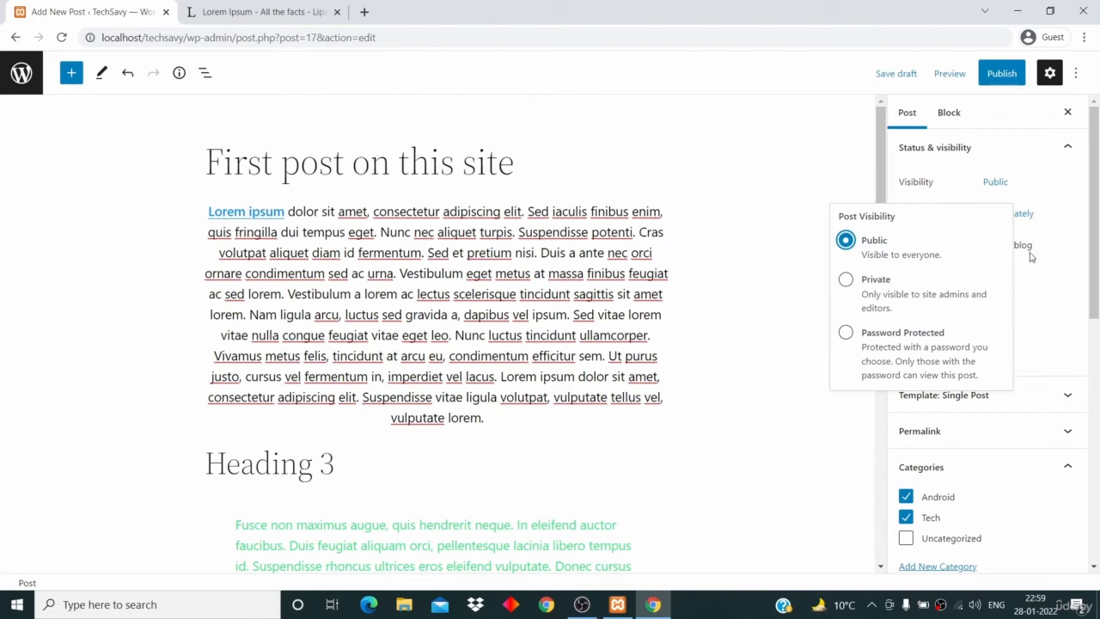
left_click(1043, 231)
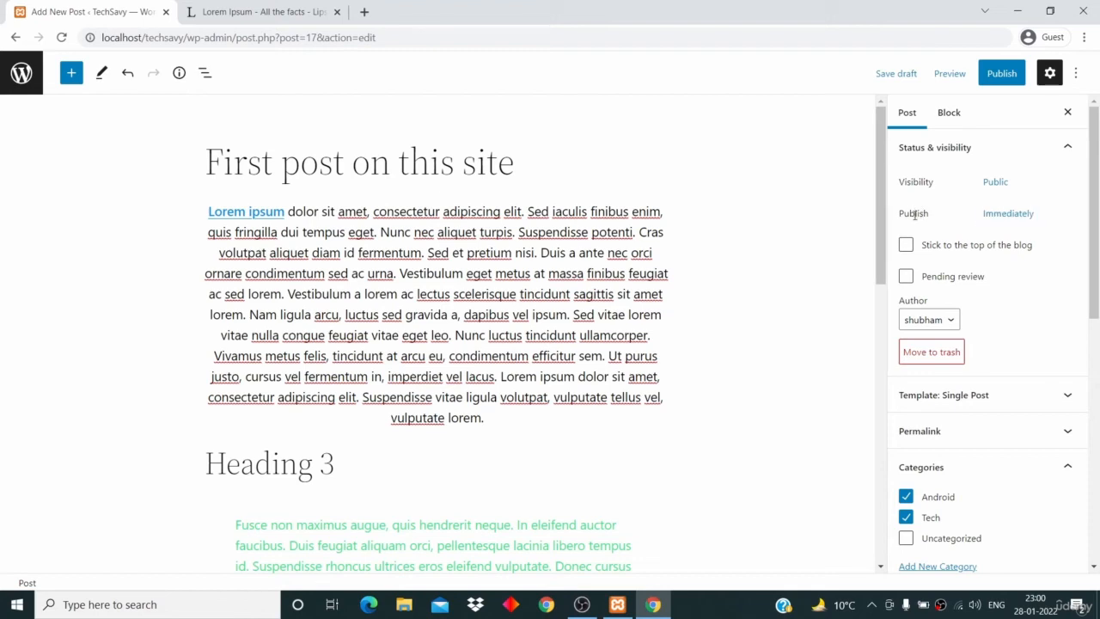
Step: Schedule the post for January 29, 2022 and reset the publish date to Immediately
left_click(1004, 215)
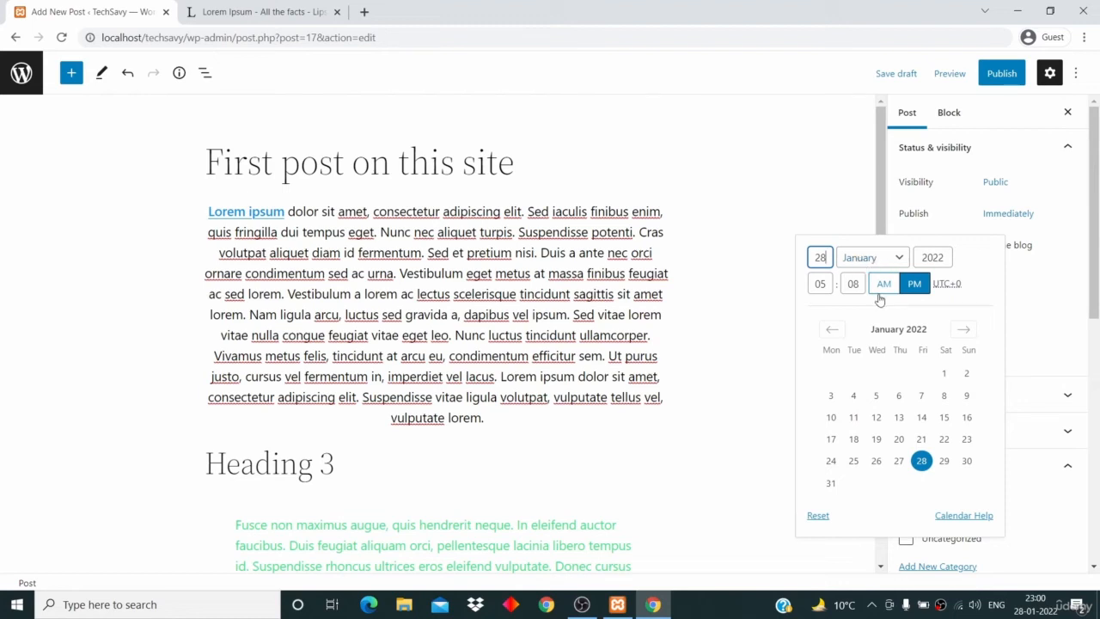
left_click(943, 462)
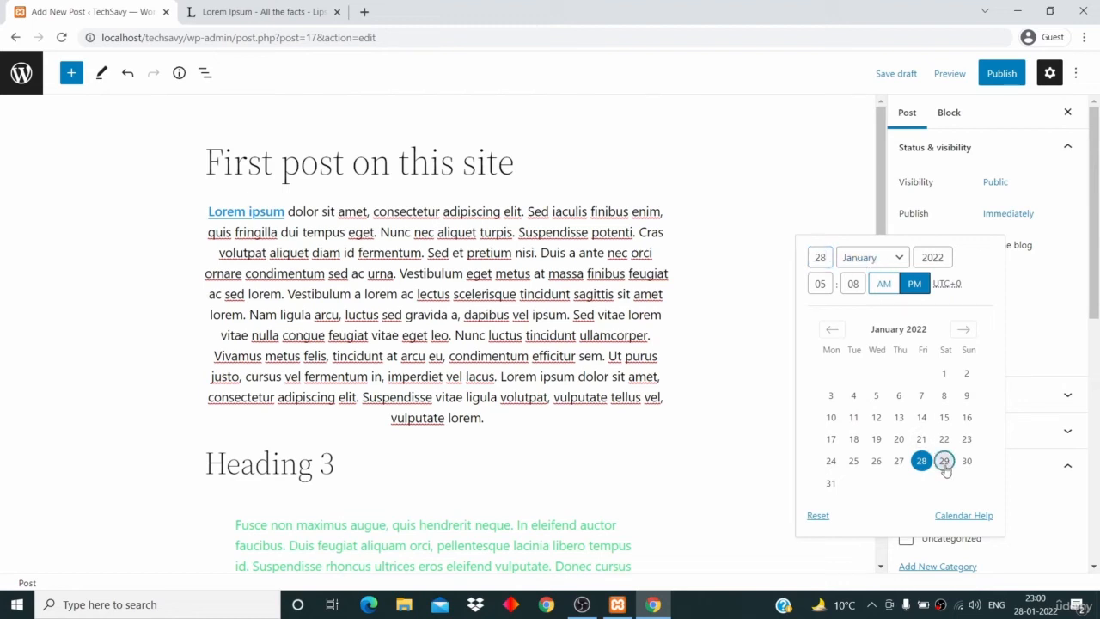
left_click(852, 284)
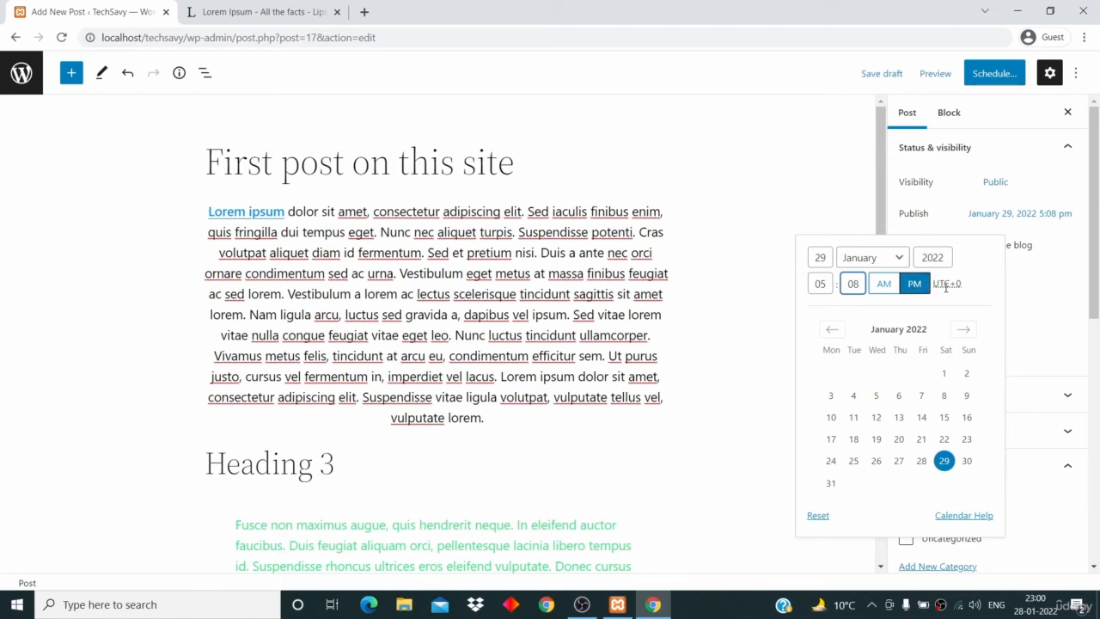
left_click(997, 369)
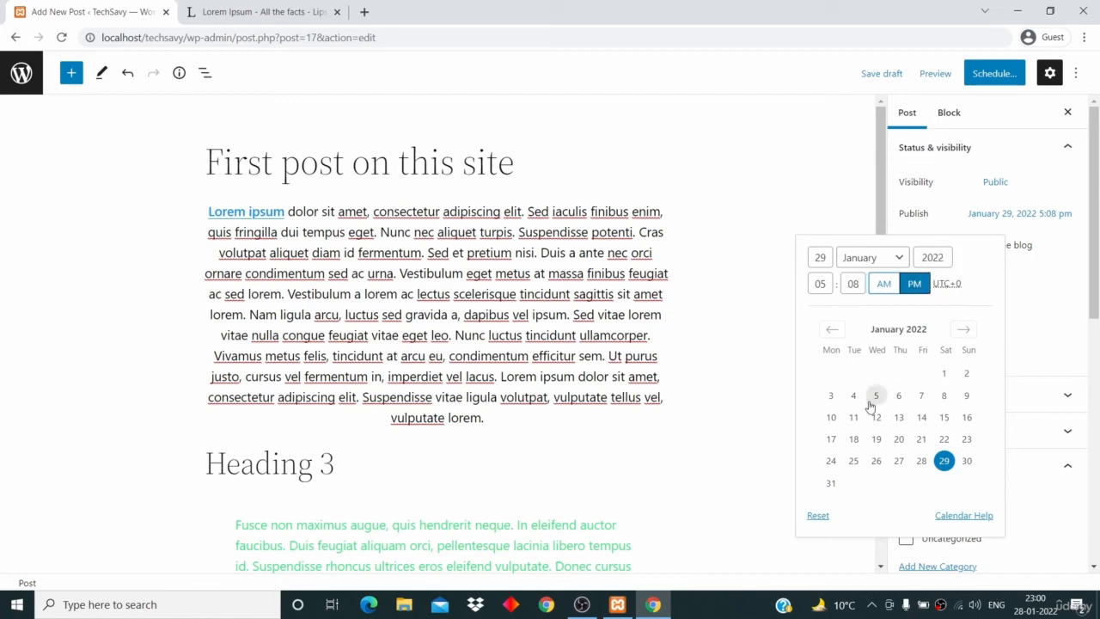
left_click(819, 516)
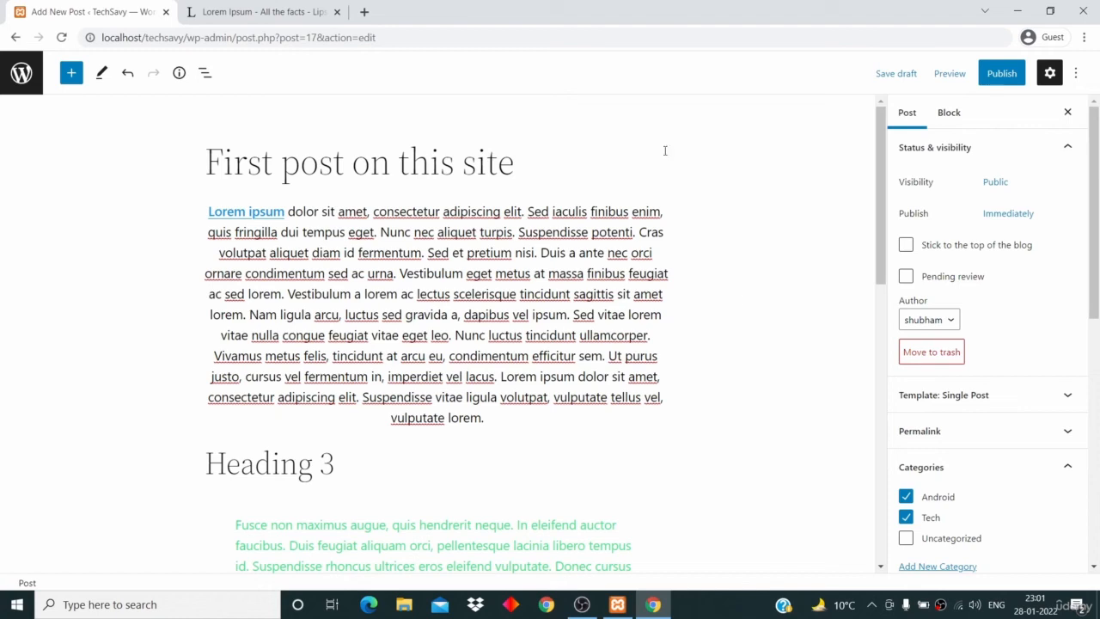
Step: Preview the post in the tablet layout and look through its content
left_click(951, 73)
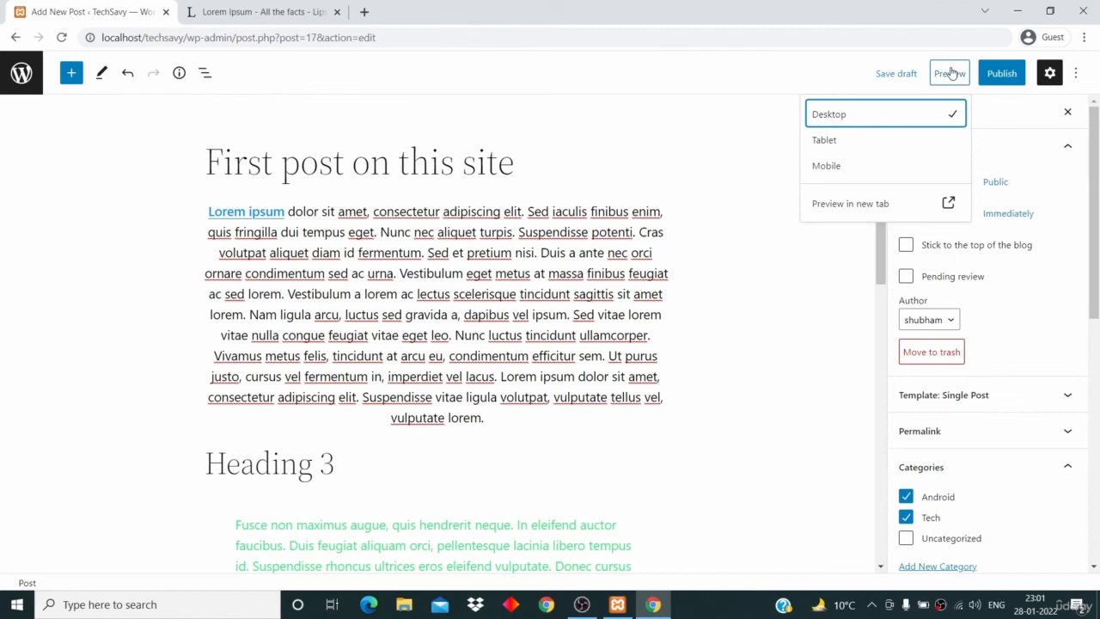
left_click(846, 143)
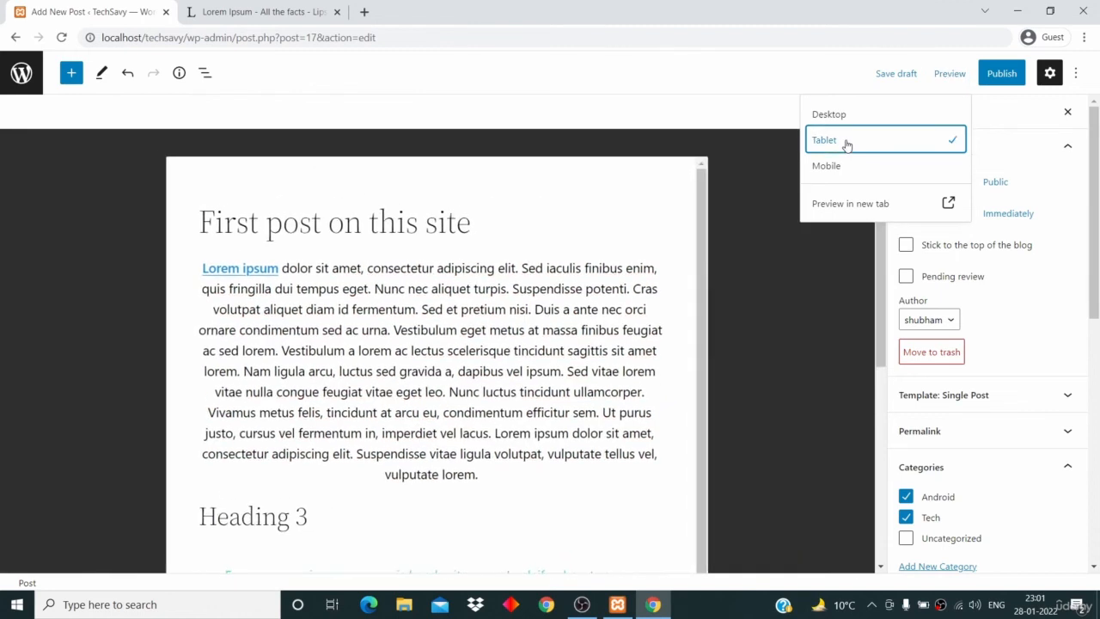
scroll(548, 397, "down", 3)
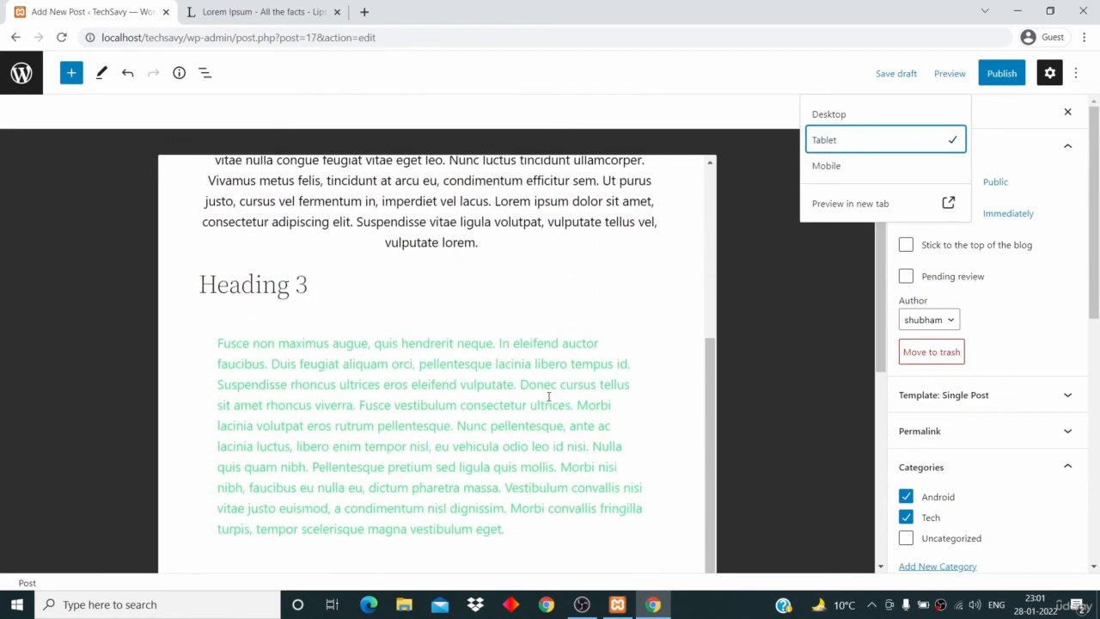
scroll(549, 397, "up", 3)
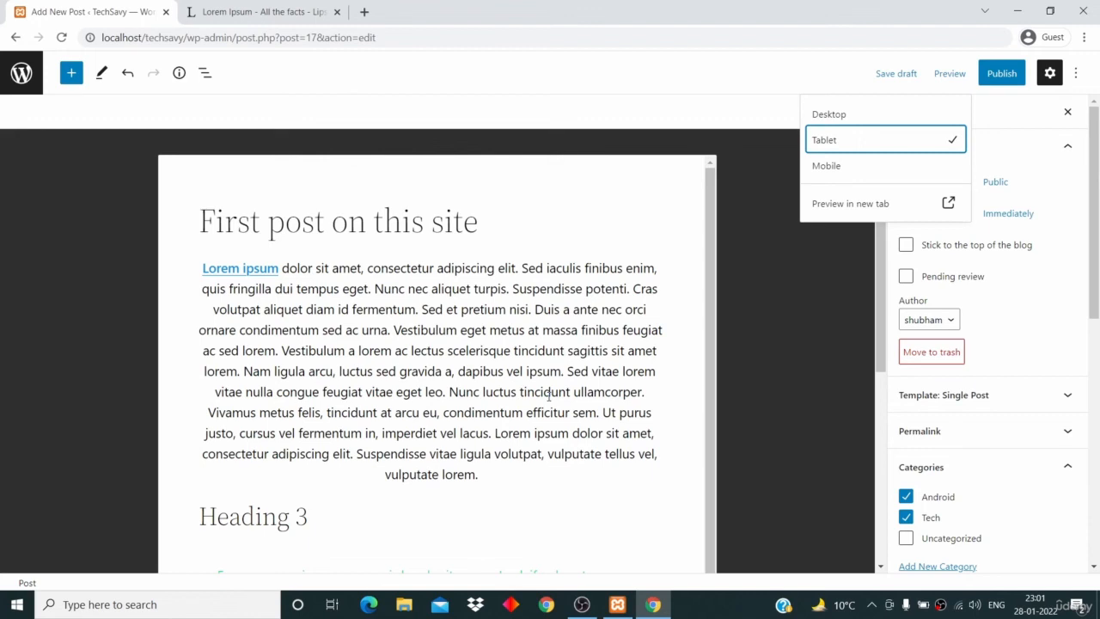
scroll(548, 395, "down", 3)
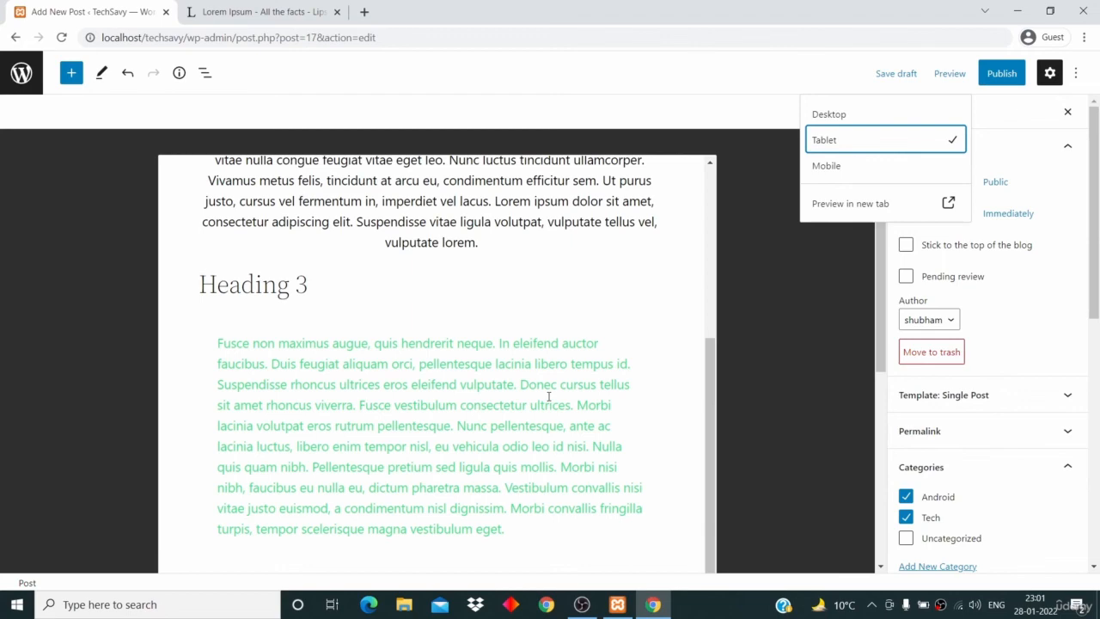
scroll(549, 396, "up", 3)
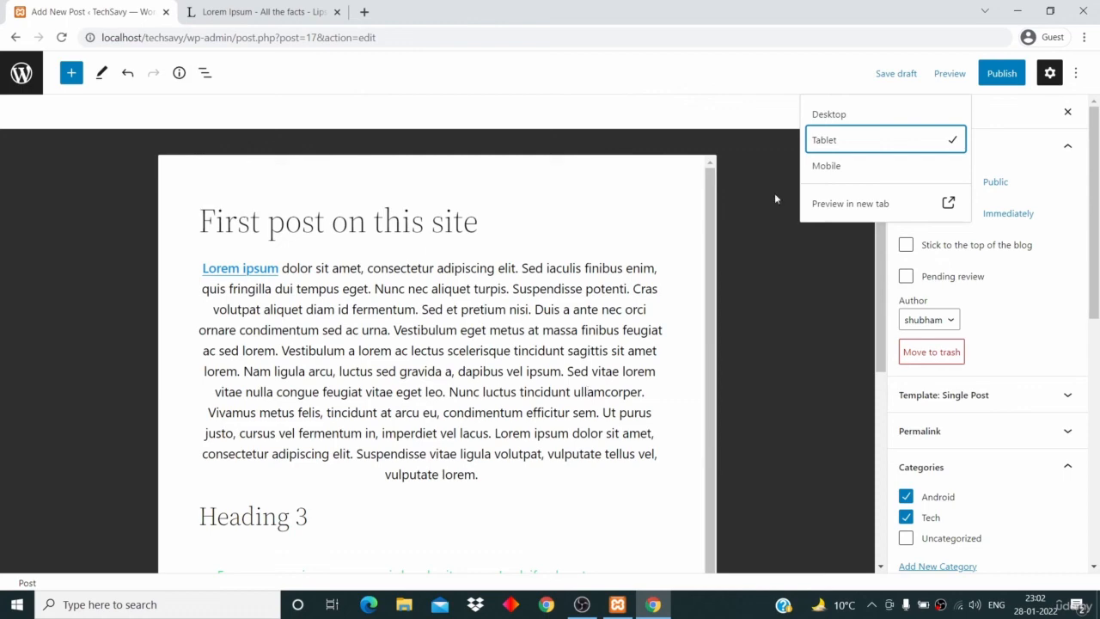
Step: Preview the post in the mobile layout and look through it down to the last paragraph
left_click(860, 176)
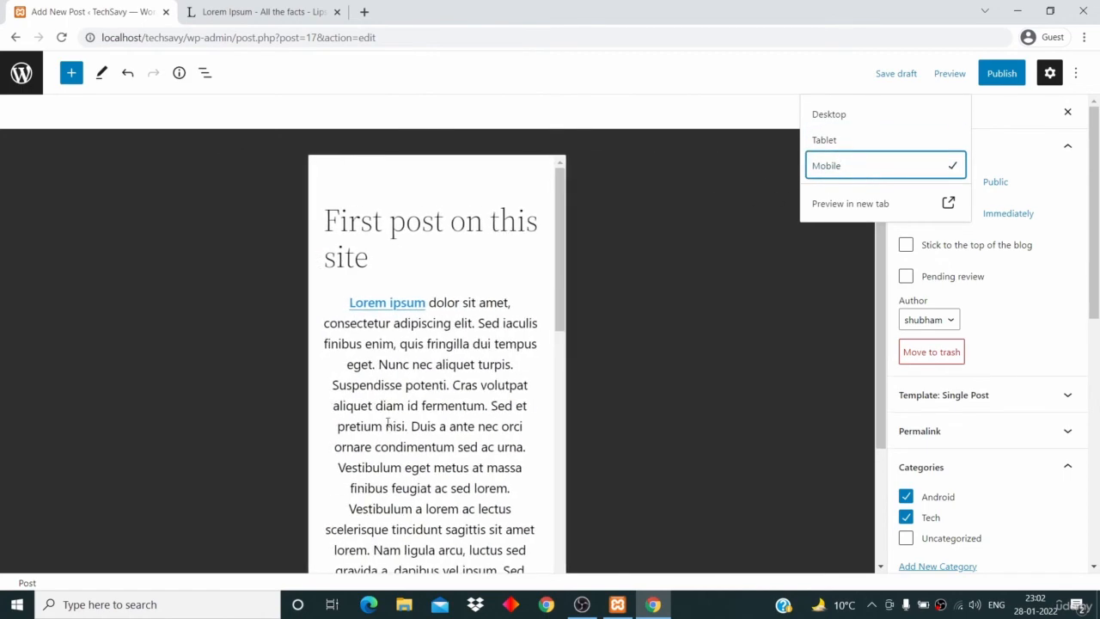
scroll(377, 430, "down", 10)
scroll(376, 430, "down", 3)
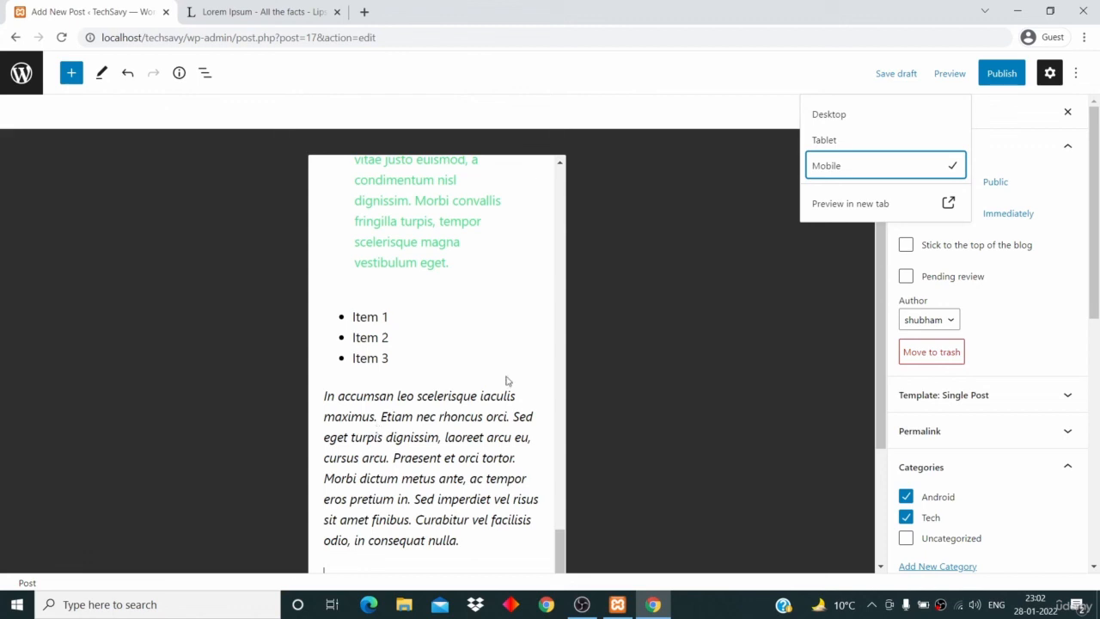
left_click_drag(880, 373, 868, 343)
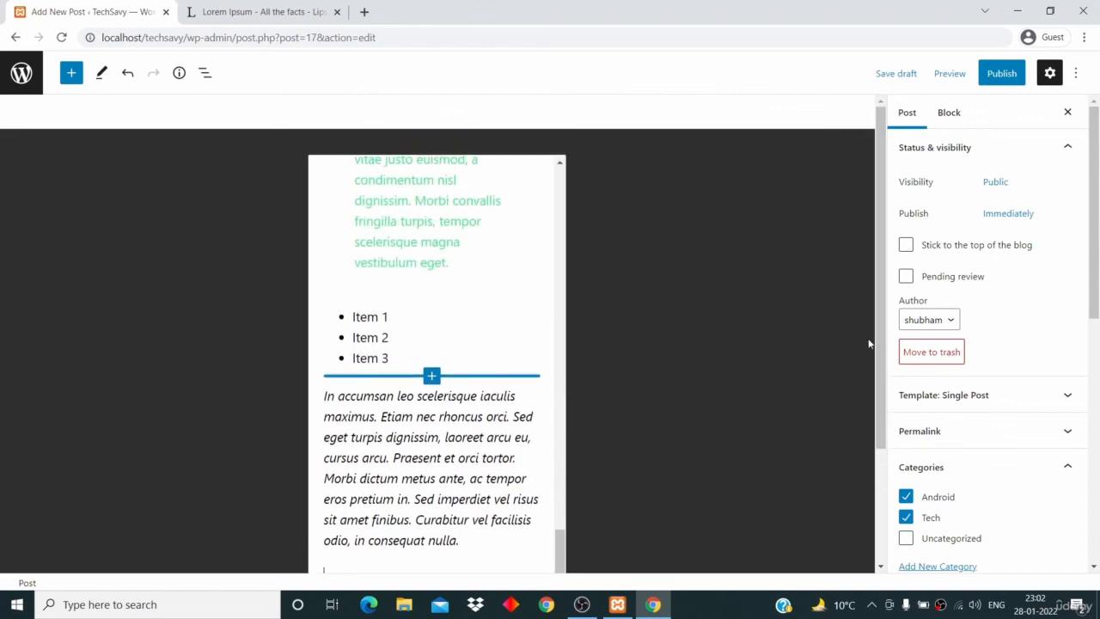
Step: Return the post preview to the desktop layout
left_click(950, 74)
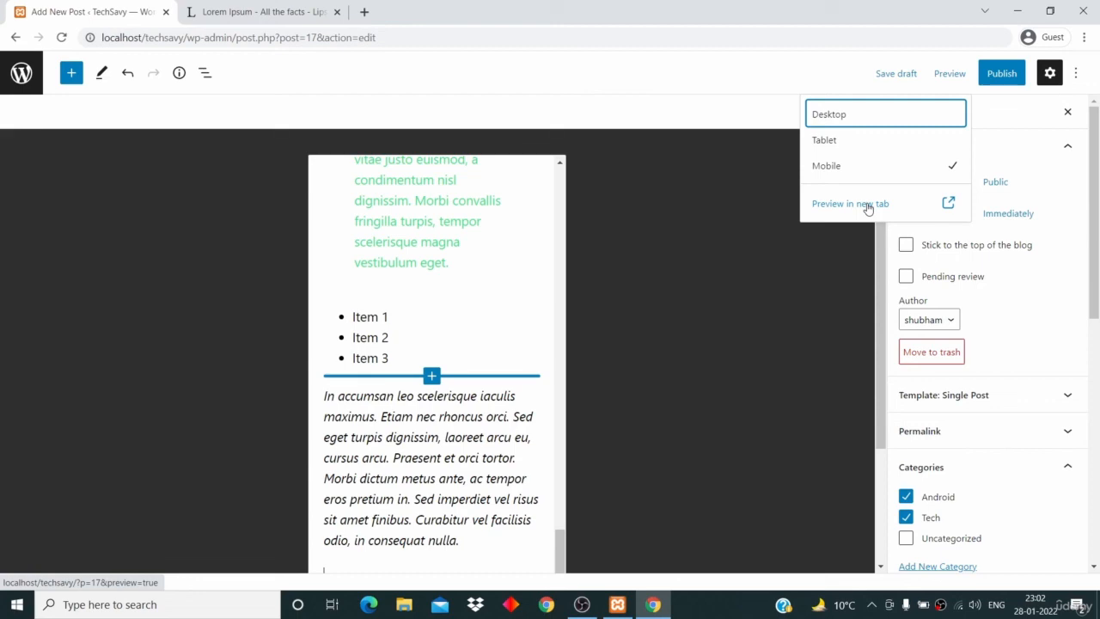
left_click(845, 121)
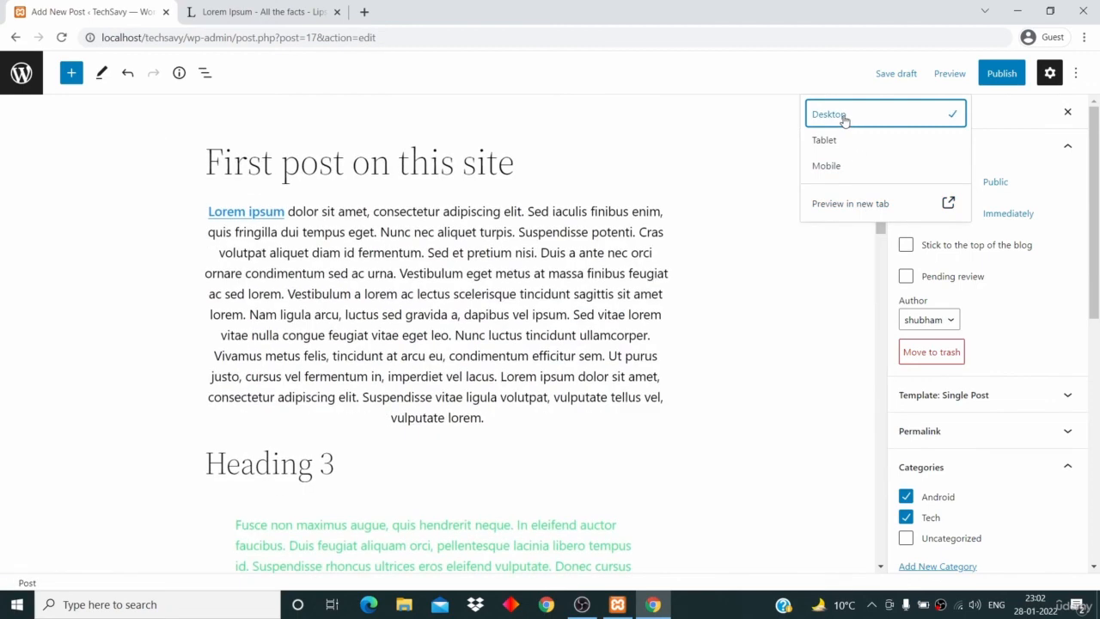
left_click(885, 251)
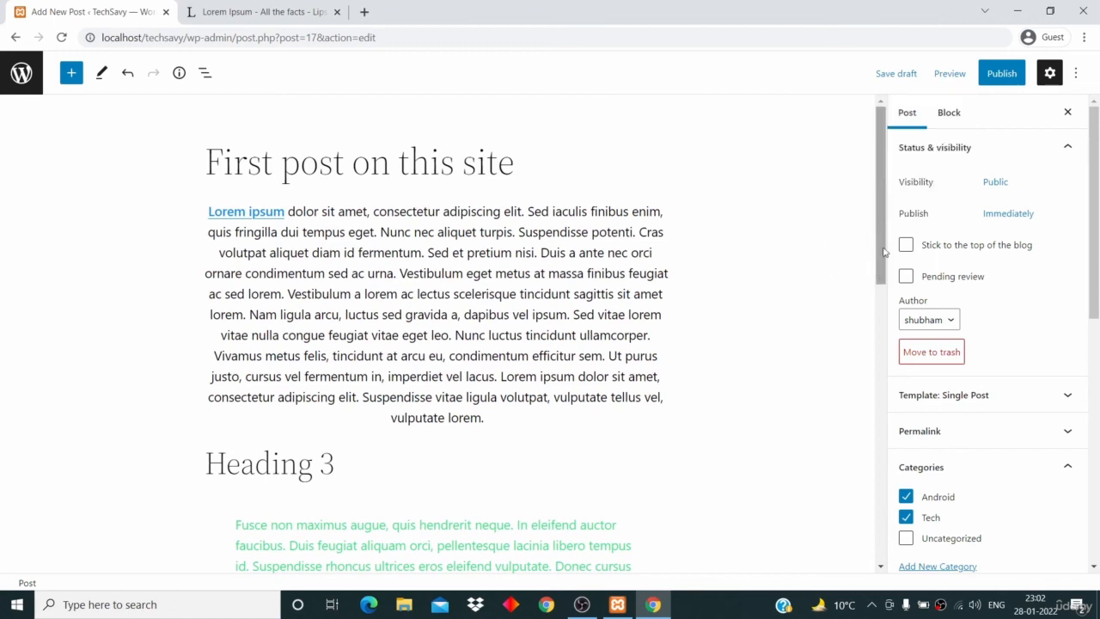
Step: Publish the post publicly with immediate release and copy its post address
left_click(1008, 76)
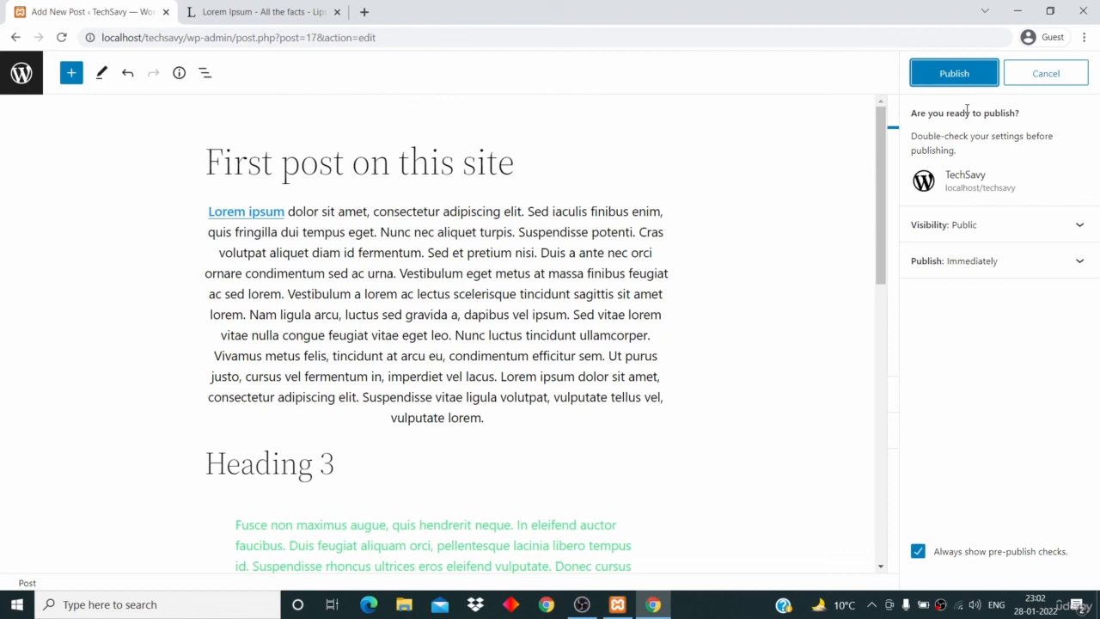
left_click(961, 81)
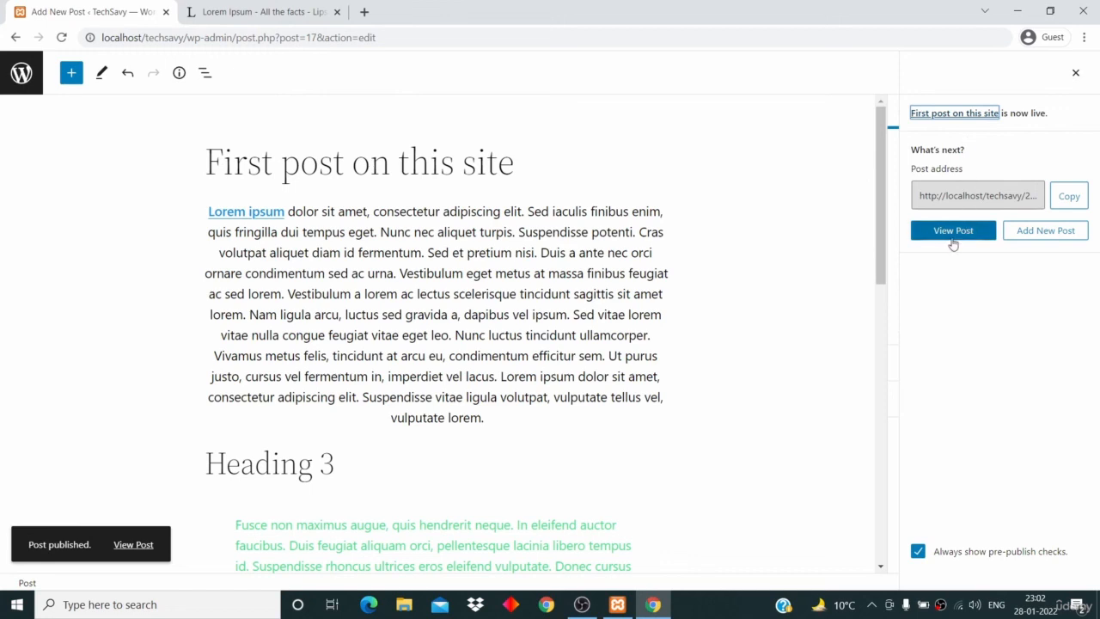
left_click(1071, 196)
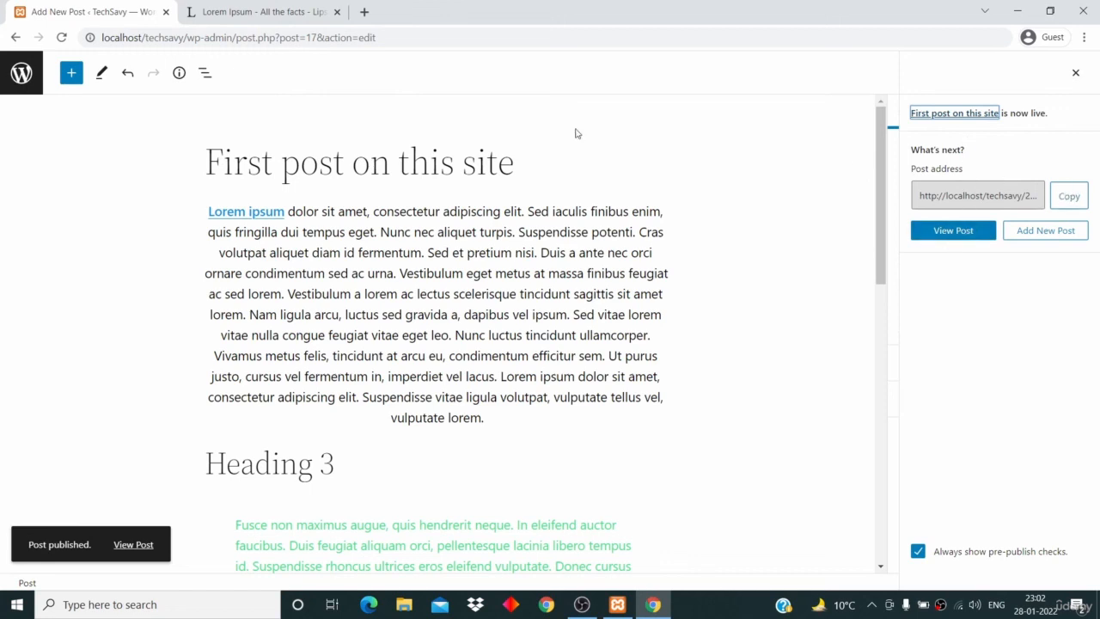
Step: Open an empty browser tab, return to the post editor and view the published post on the site
left_click(374, 15)
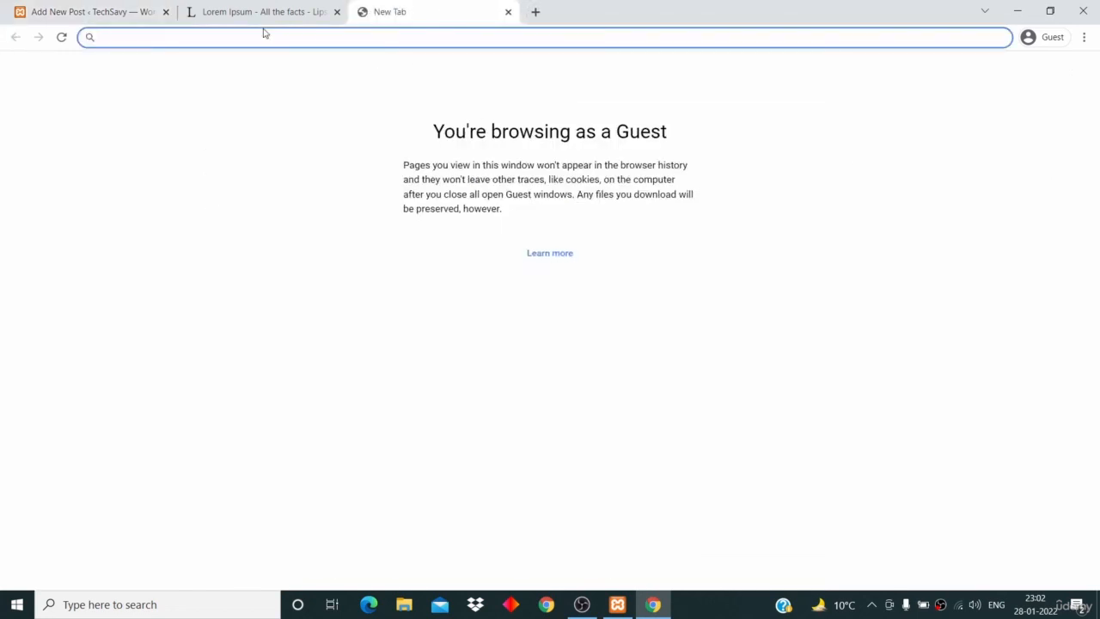
left_click(112, 12)
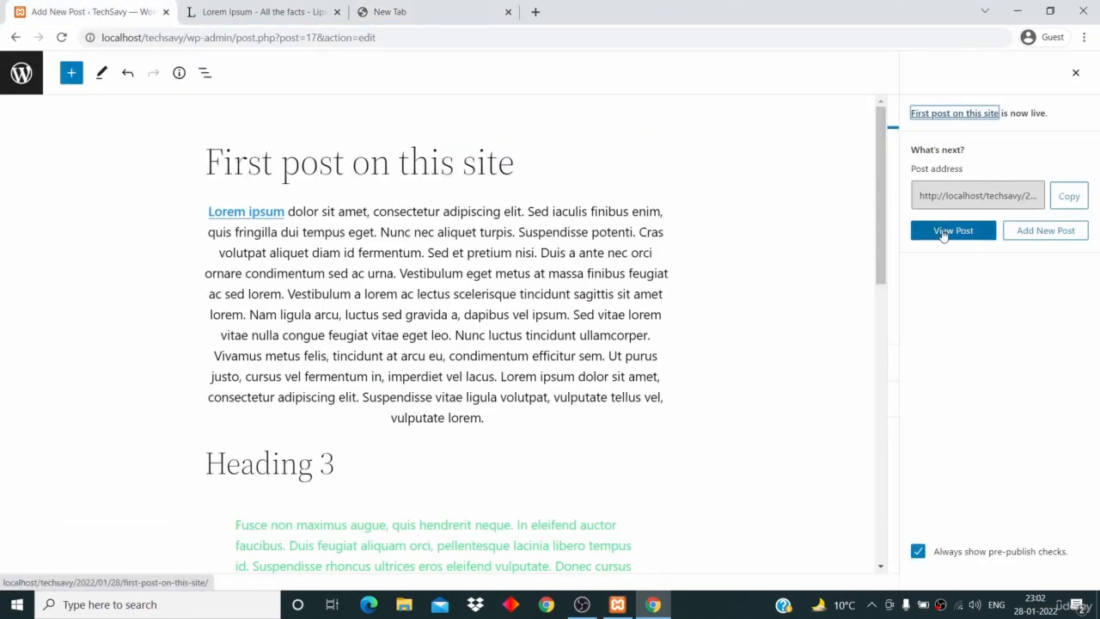
left_click(945, 232)
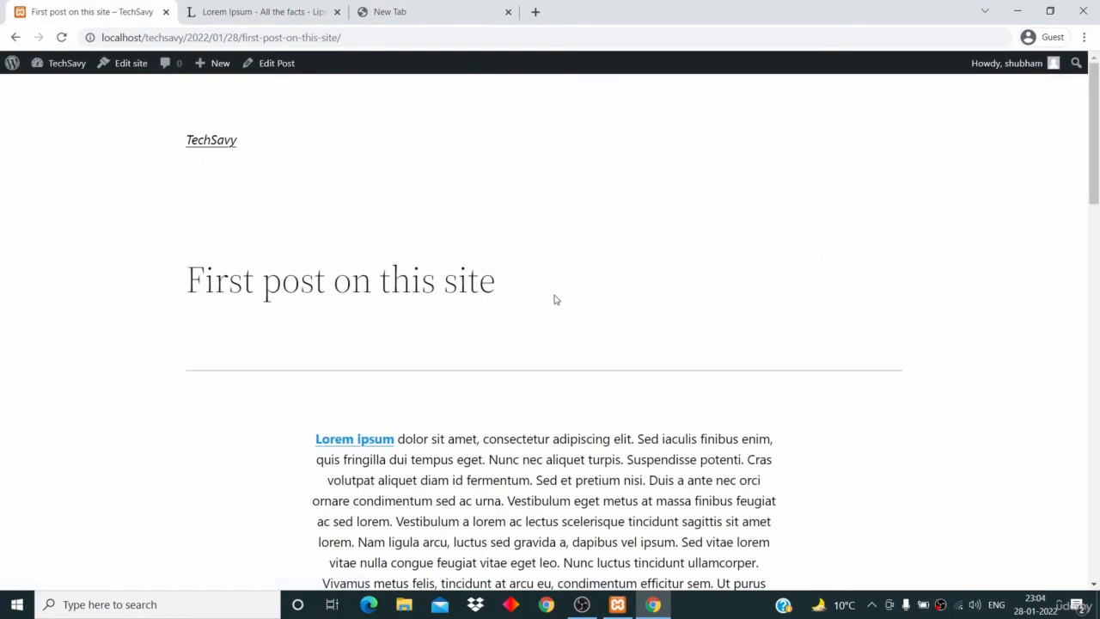